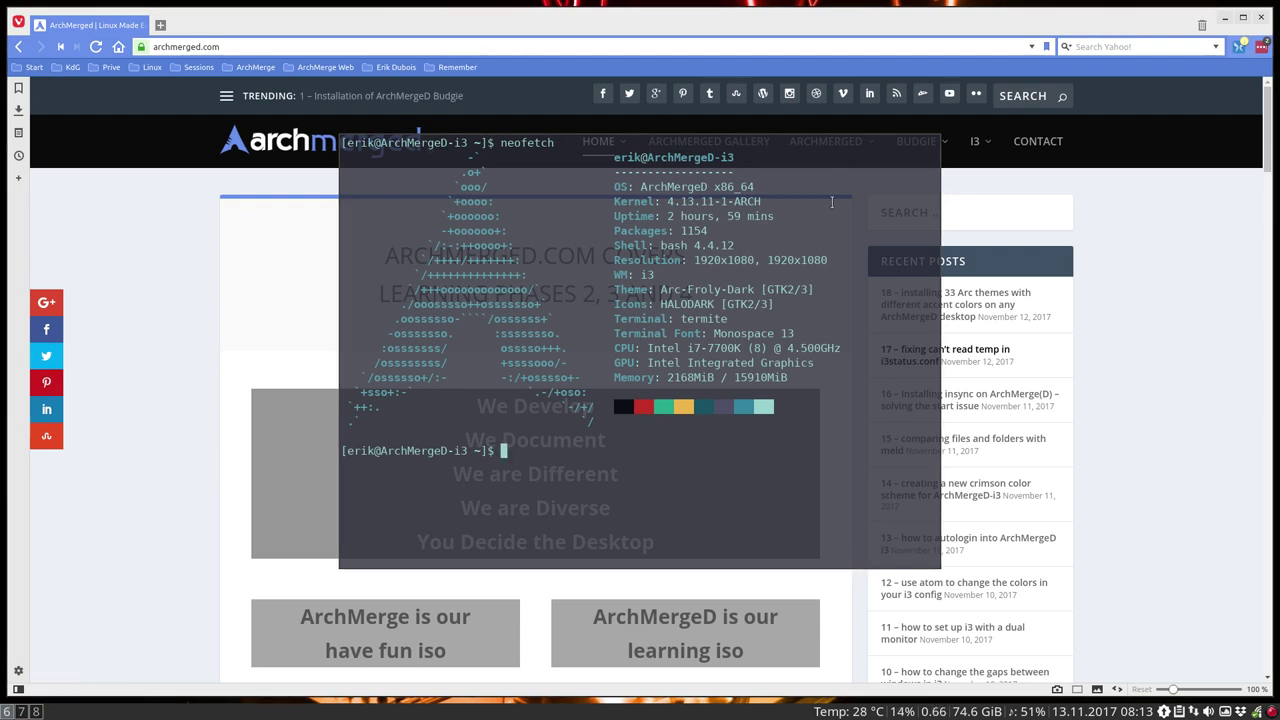
Close the neofetch terminal and open ArchMerged's i3 articles category page in Vivaldi
key("super+shift+q")
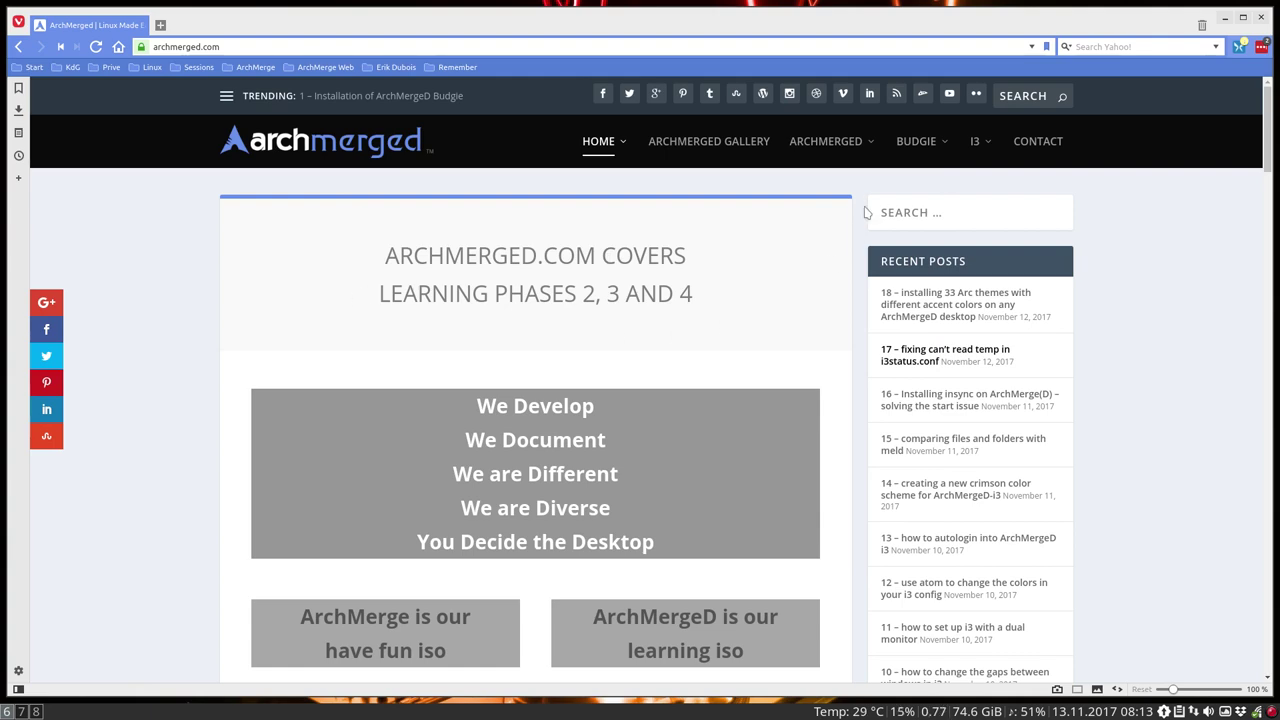
mouse_move(975, 147)
left_click(986, 252)
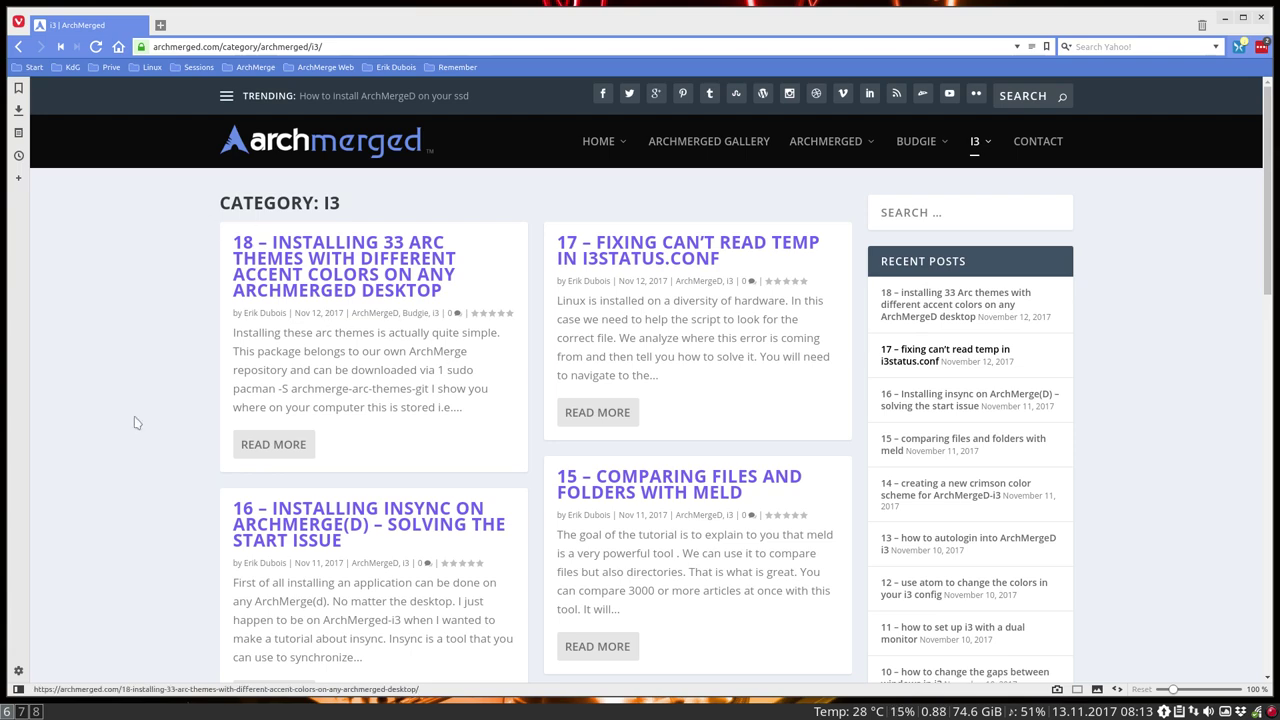
key("super+7")
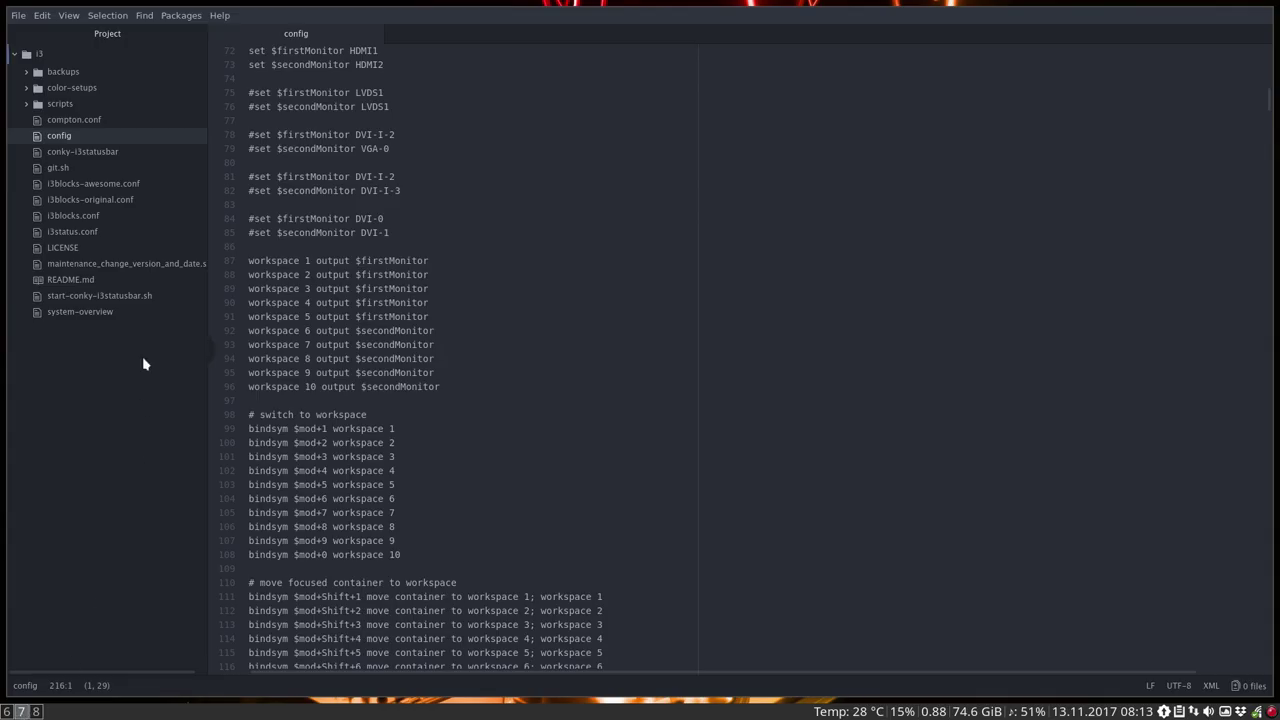
left_click(17, 17)
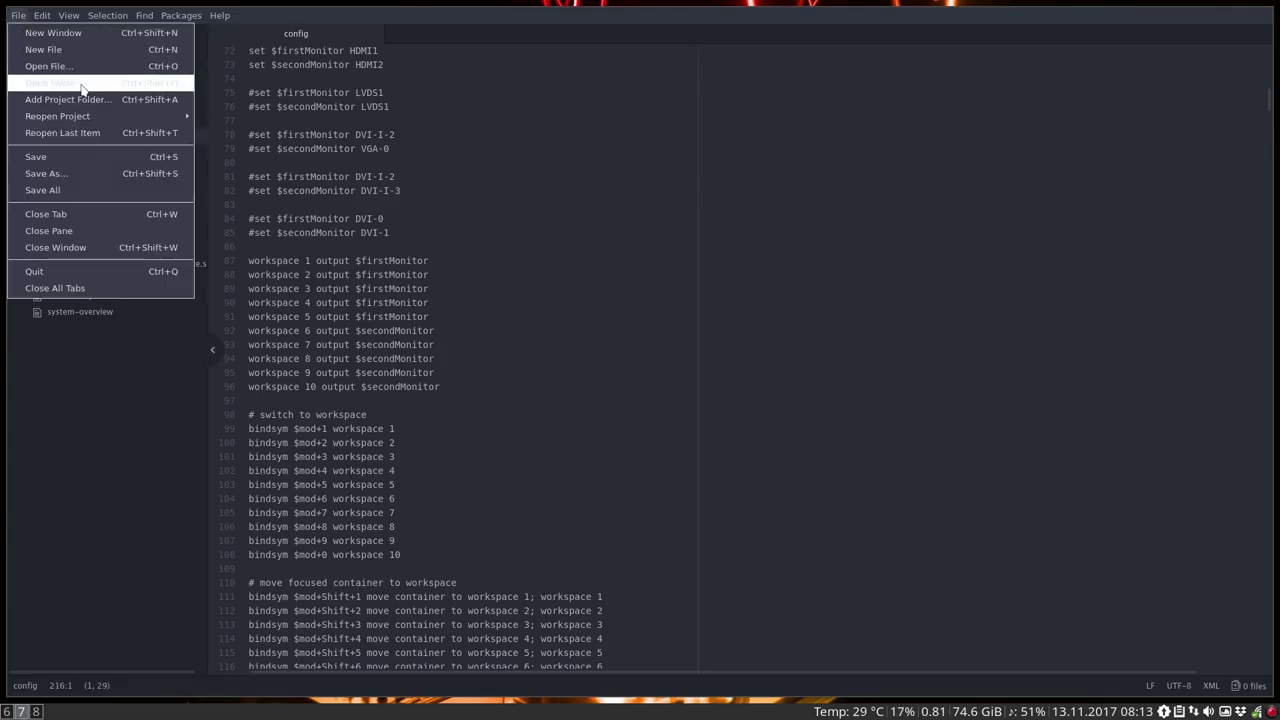
left_click(83, 89)
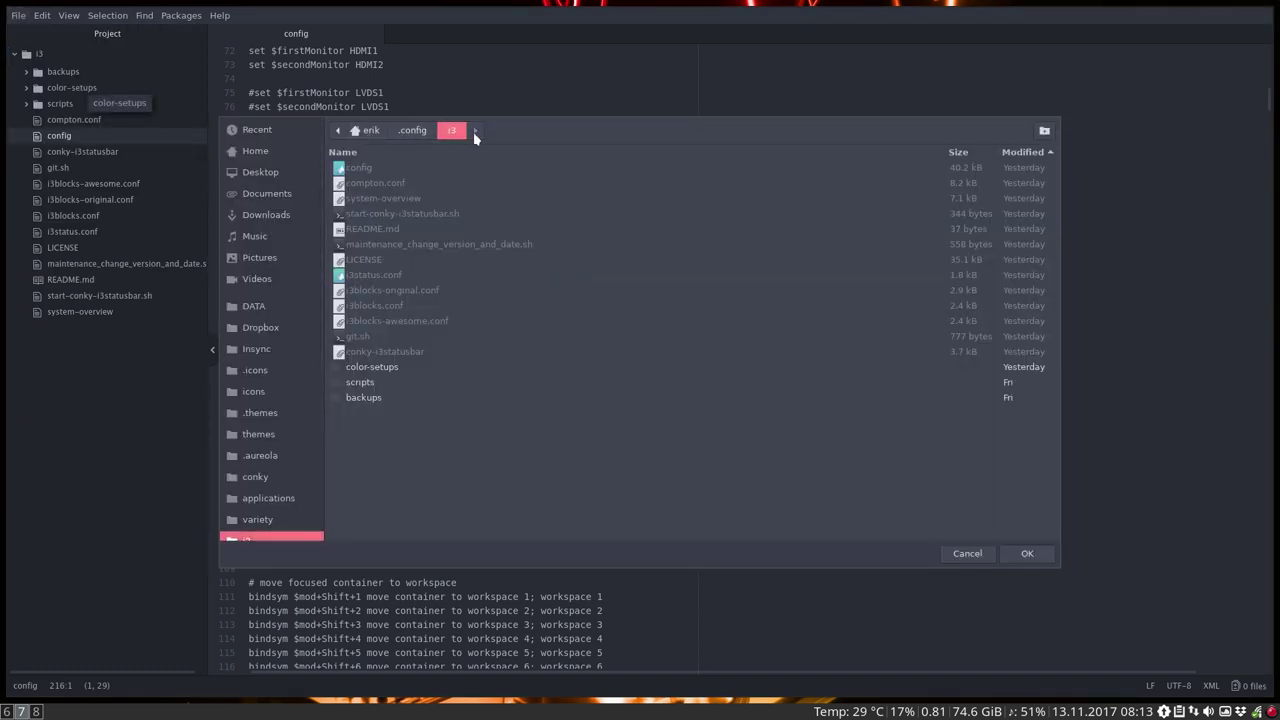
left_click(1021, 557)
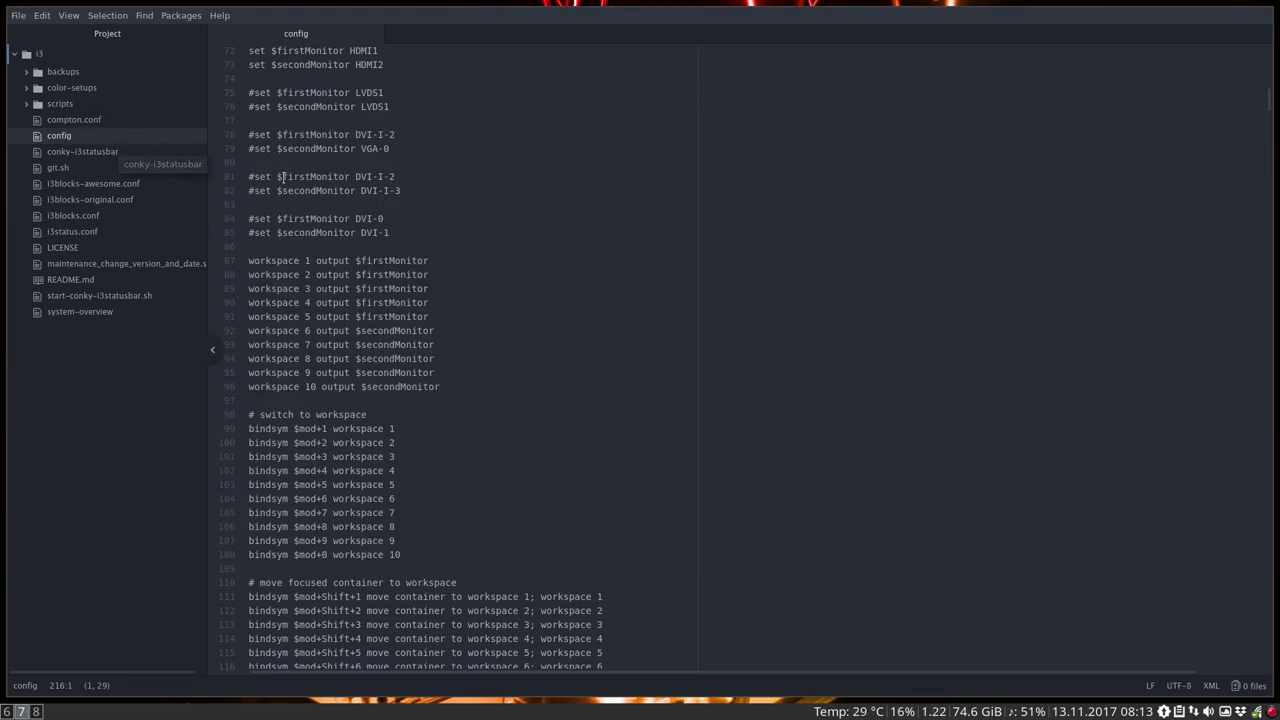
scroll(321, 215, "up", 10)
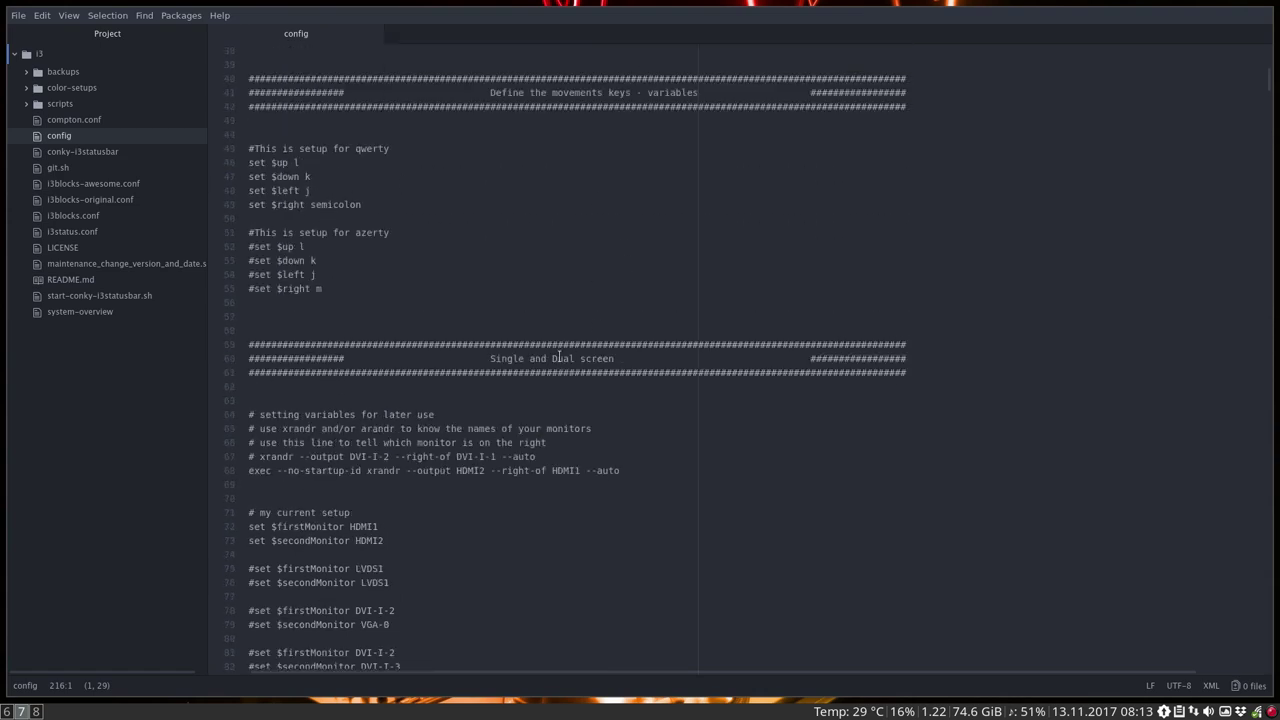
left_click_drag(336, 383, 240, 345)
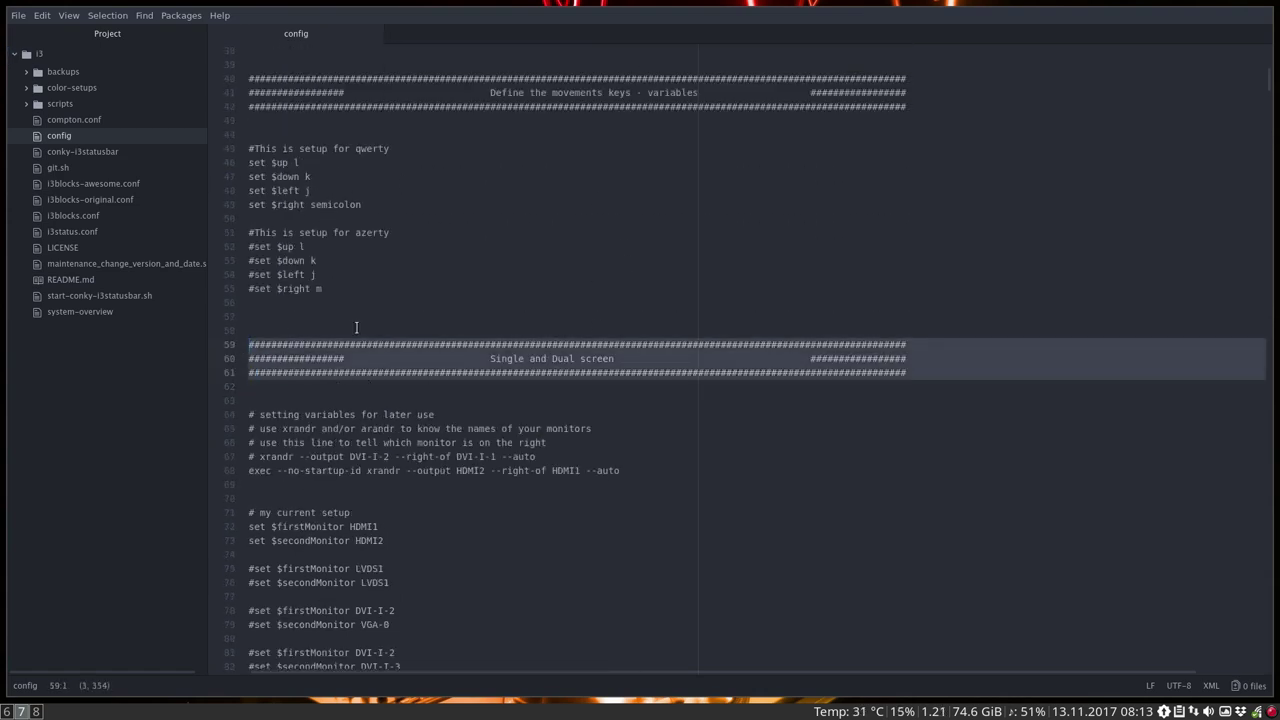
scroll(355, 322, "up", 2)
scroll(352, 301, "up", 10)
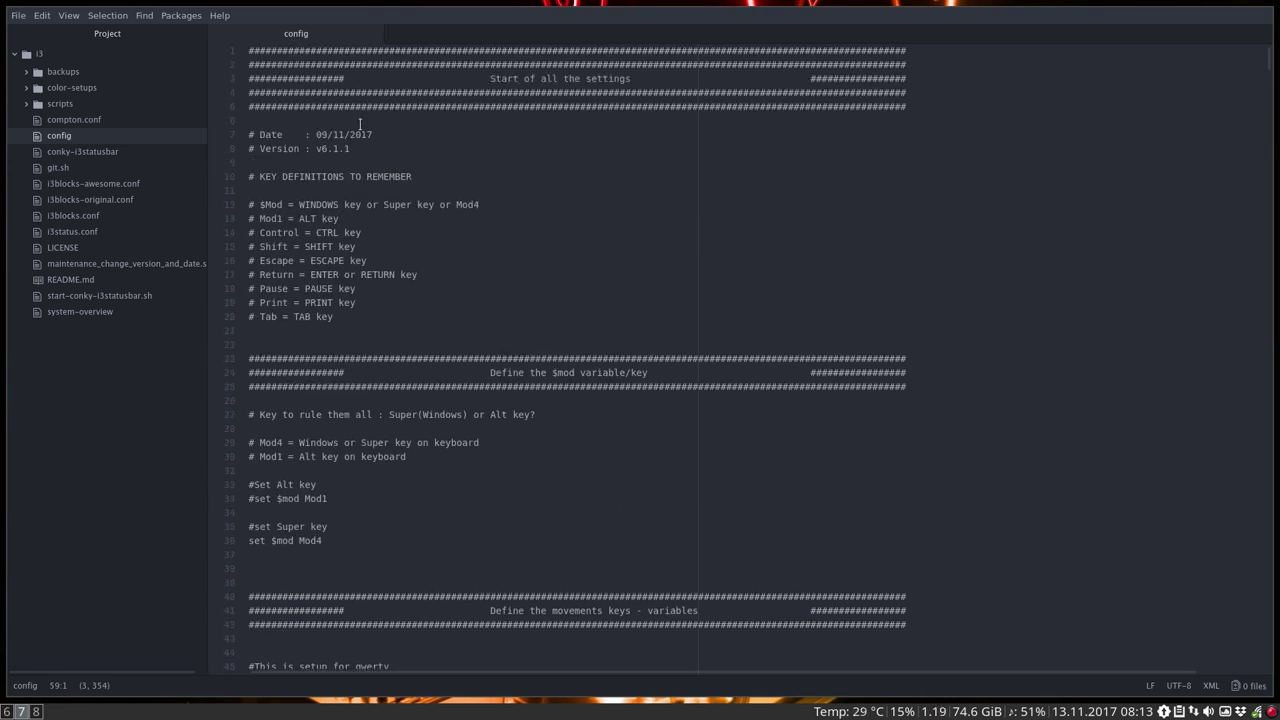
left_click(337, 317)
left_click_drag(337, 317, 320, 205)
left_click(260, 205)
scroll(280, 324, "down", 3)
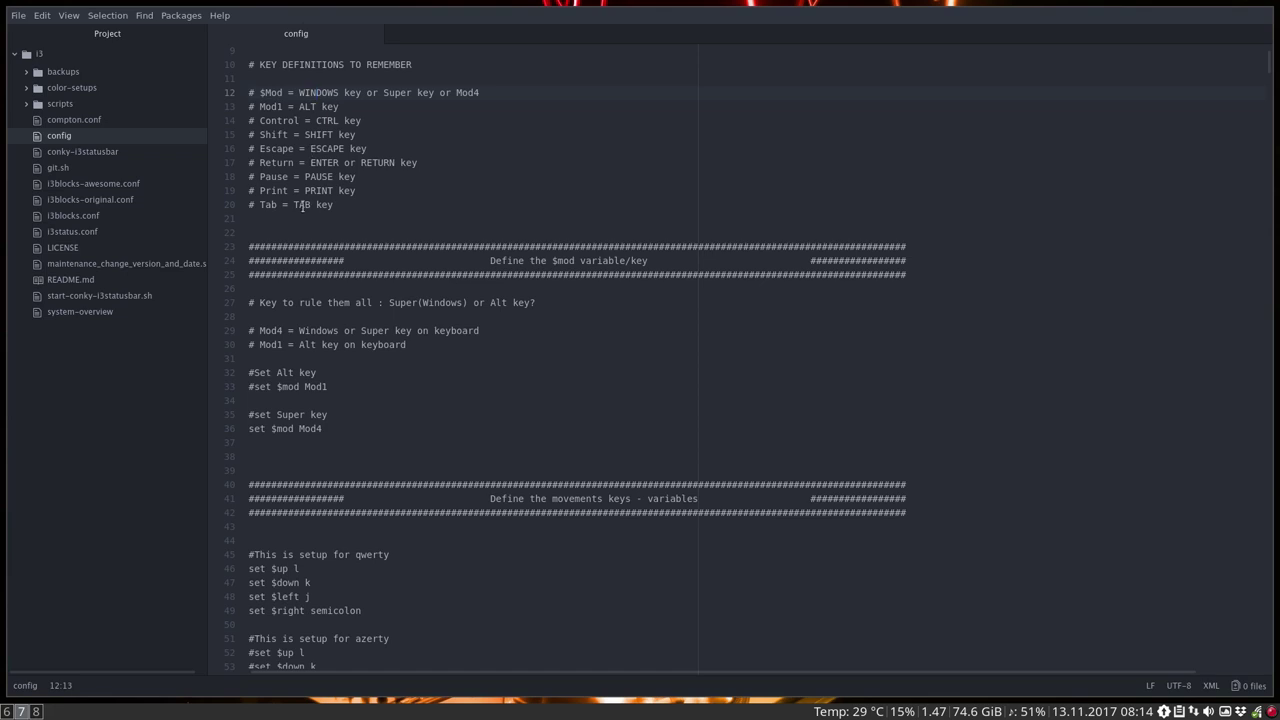
key("Down")
key("Down")
key("Down")
left_click(282, 205)
key("shift+Up")
key("shift+Up")
key("shift+Up")
key("shift+Up")
key("shift+Up")
key("shift+Up")
key("shift+Up")
key("shift+Up")
key("shift+Home")
left_click(277, 176)
scroll(292, 230, "down", 2)
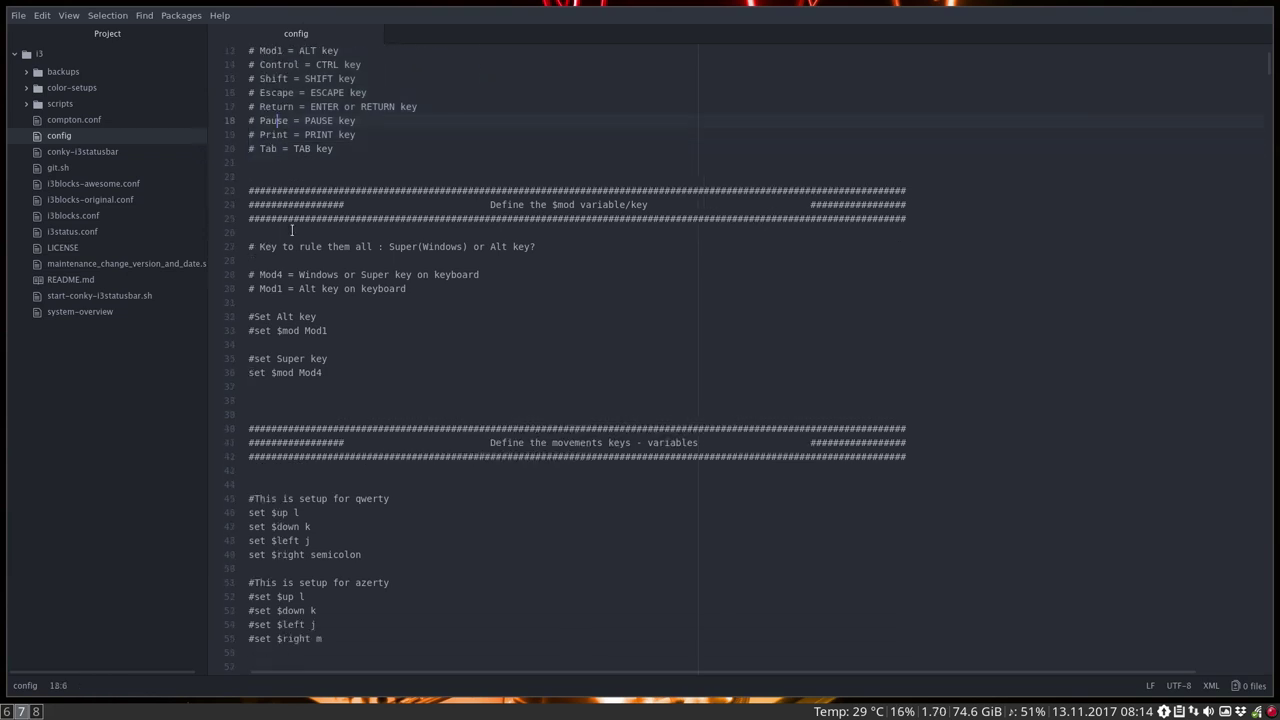
scroll(292, 230, "down", 2)
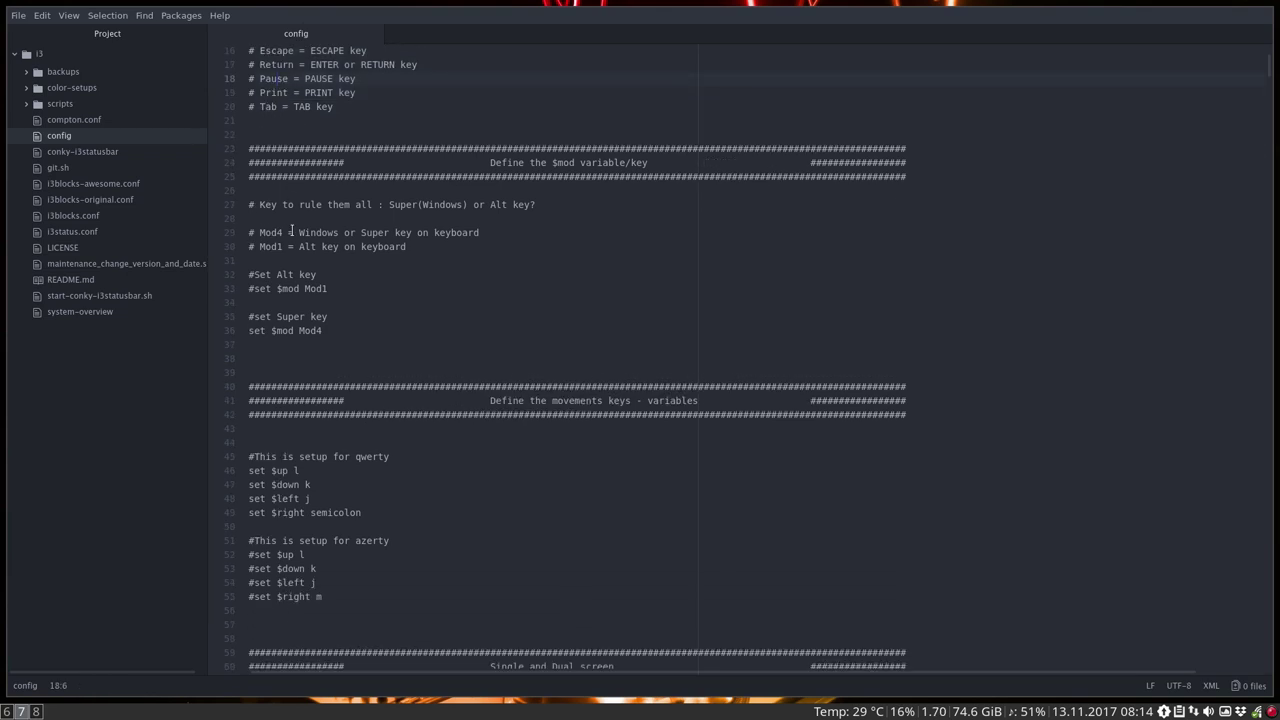
scroll(285, 230, "down", 2)
scroll(279, 230, "down", 3)
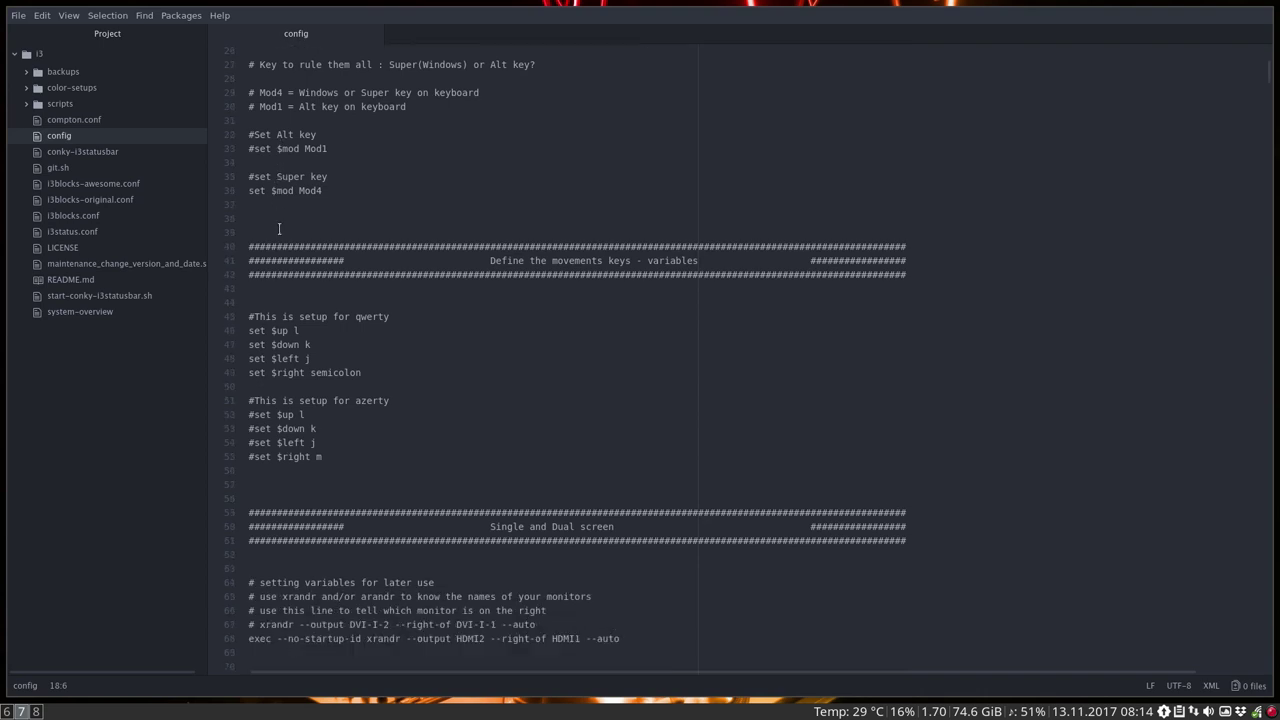
left_click_drag(327, 177, 243, 164)
left_click(329, 135)
left_click_drag(329, 135, 248, 135)
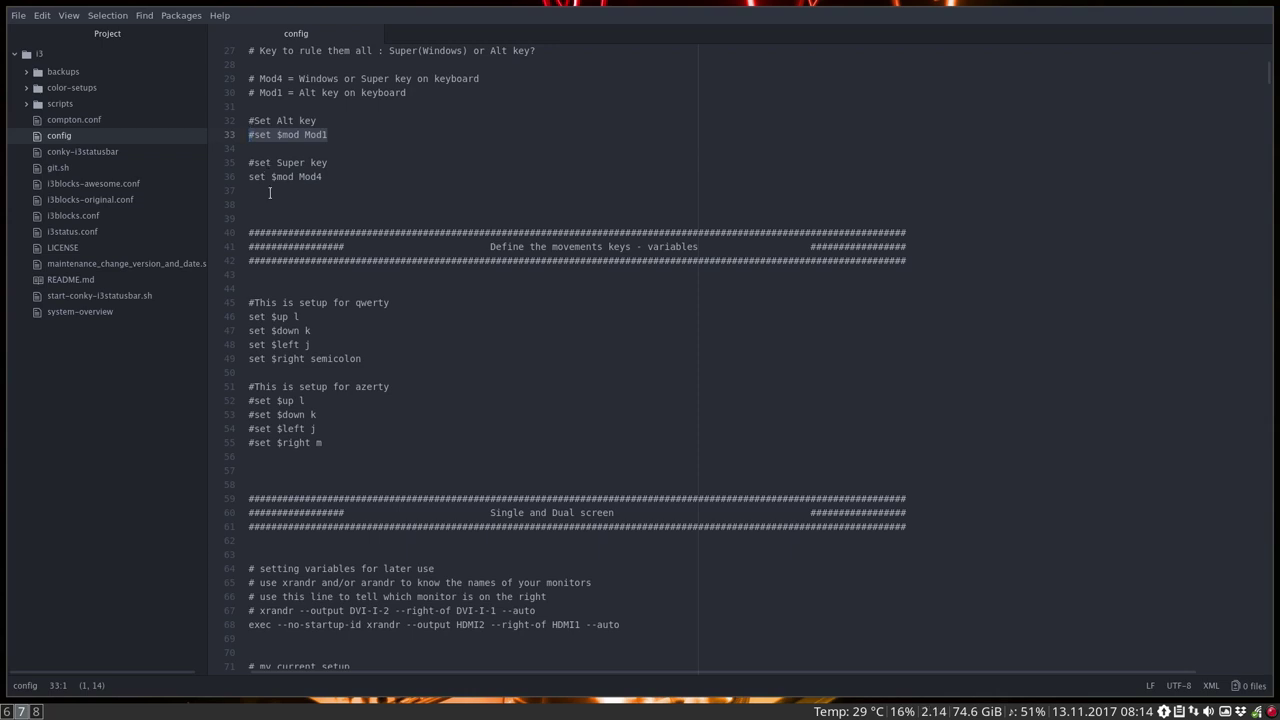
left_click(316, 135)
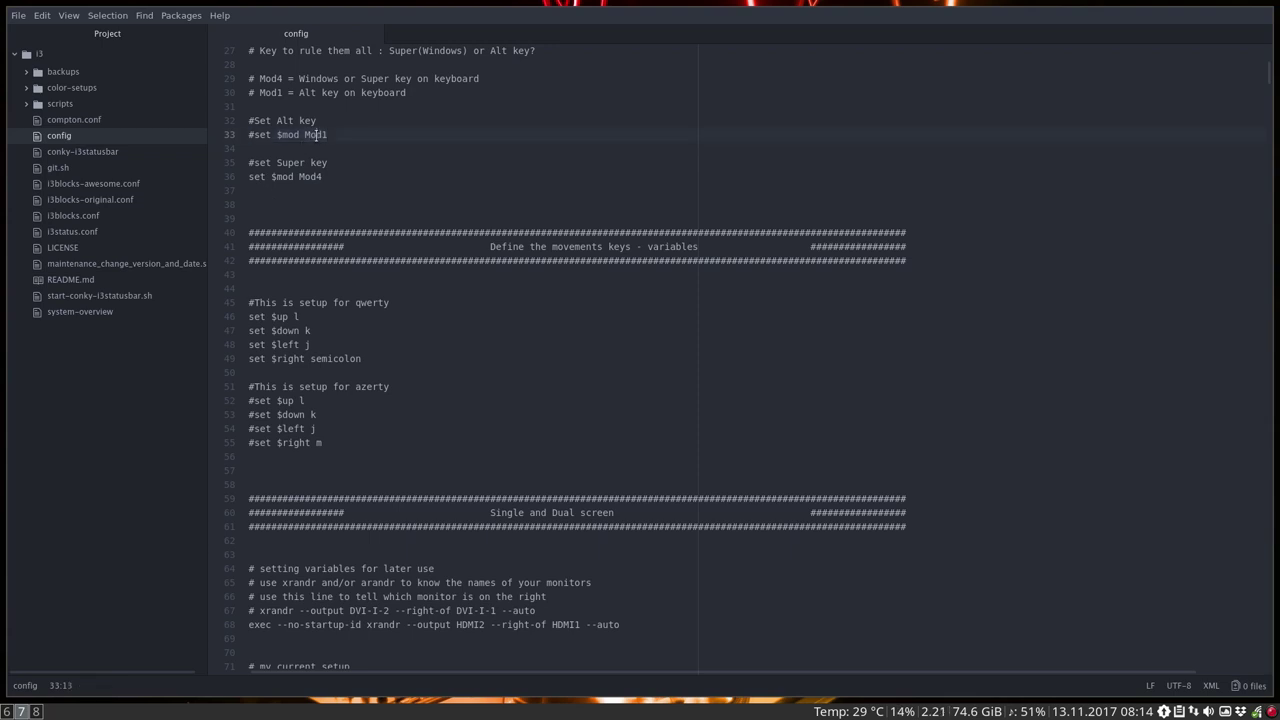
scroll(375, 290, "down", 3)
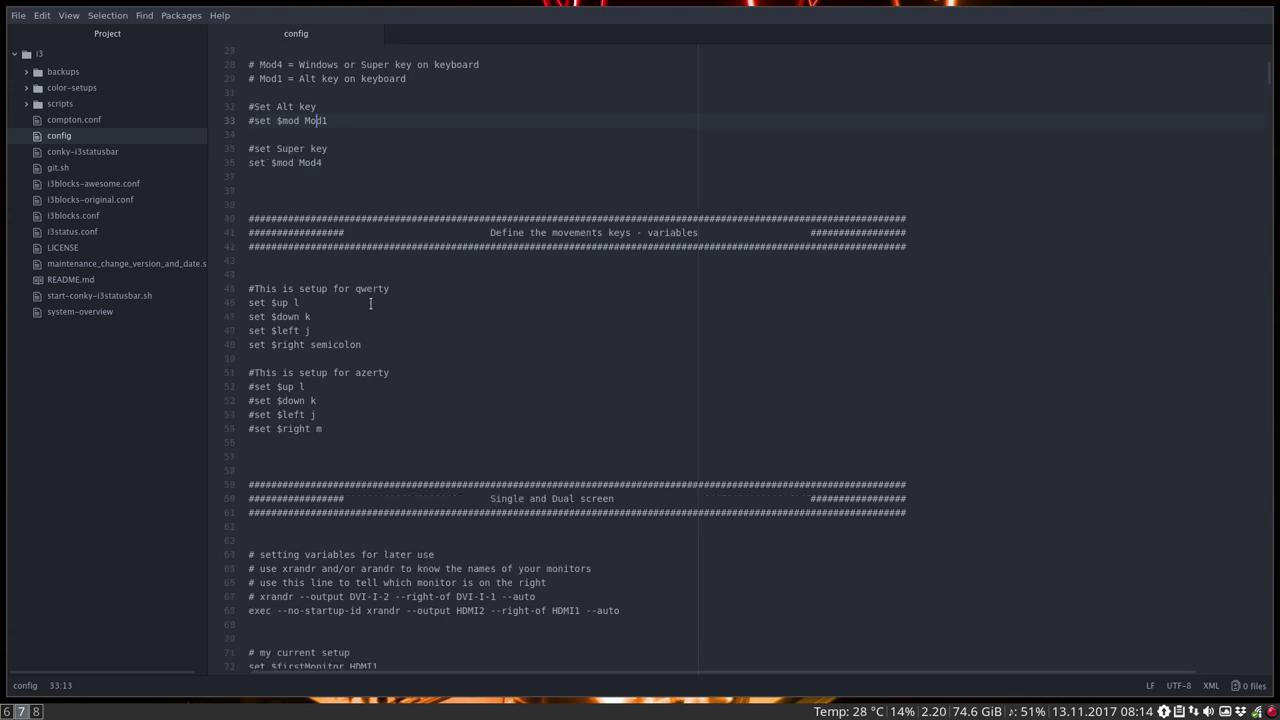
scroll(370, 303, "down", 2)
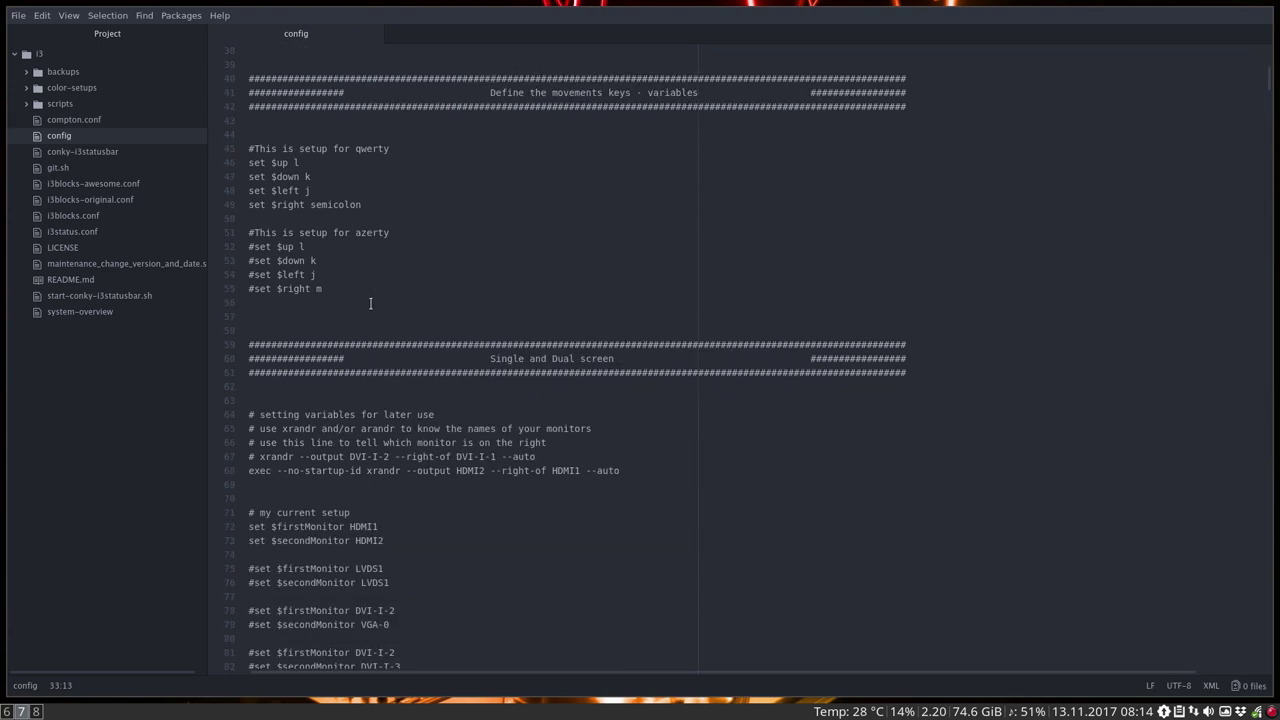
scroll(370, 303, "down", 5)
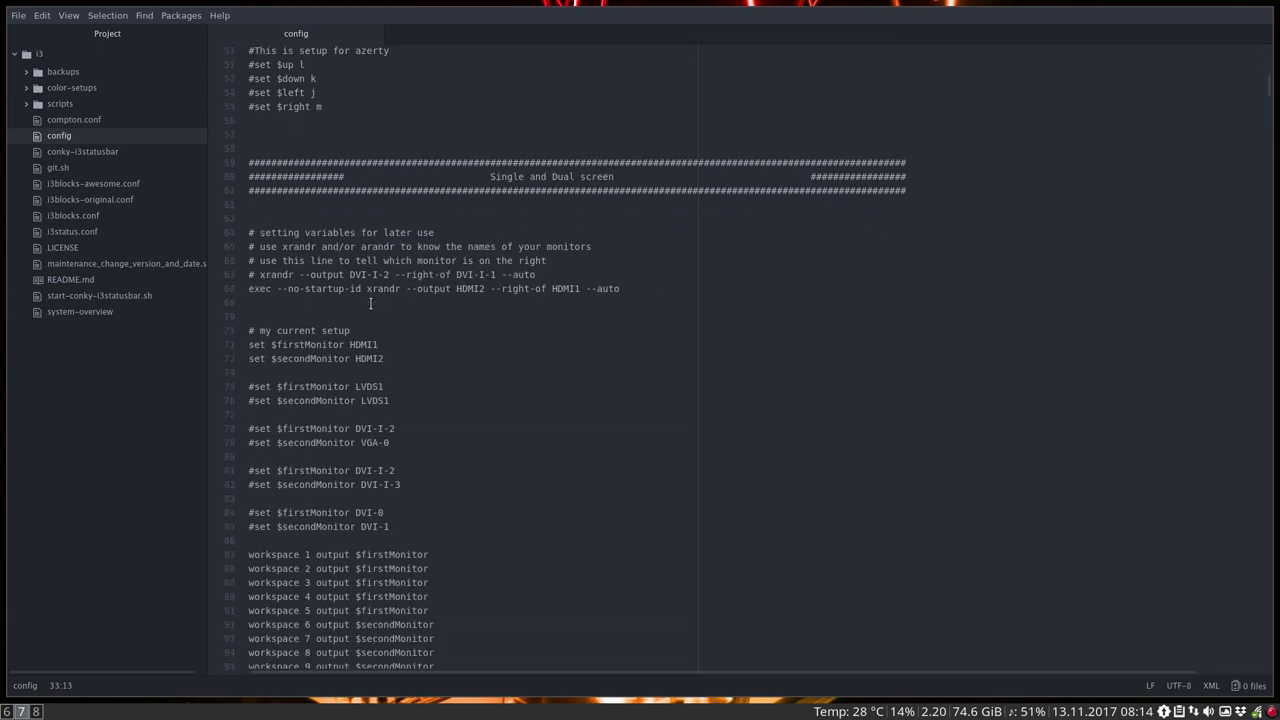
left_click_drag(250, 161, 460, 632)
left_click(430, 355)
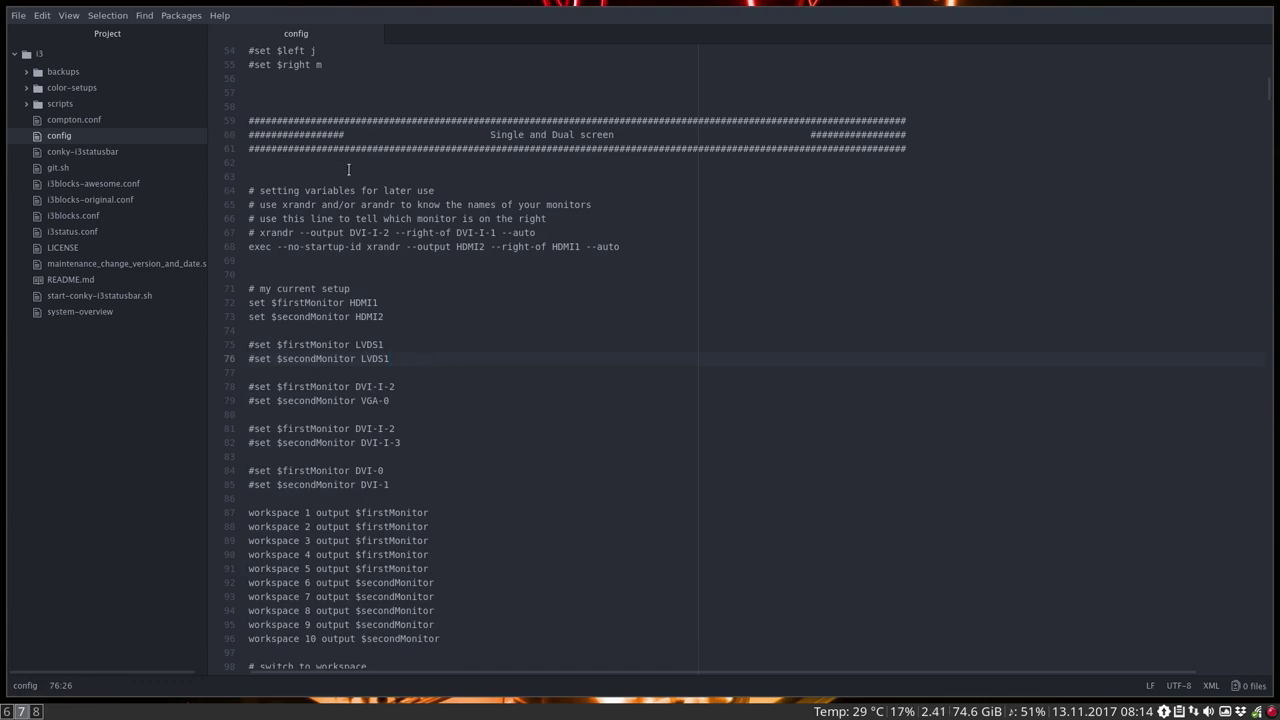
scroll(364, 280, "down", 7)
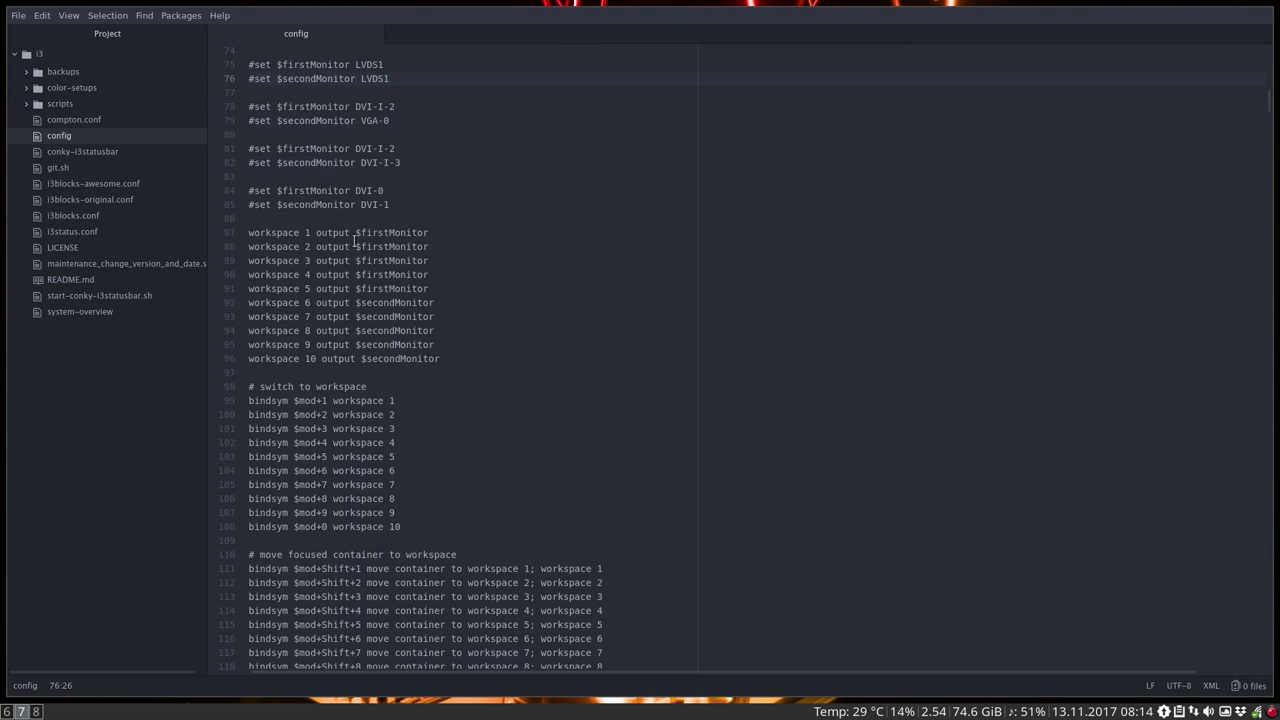
left_click(357, 233)
left_click(395, 233)
scroll(396, 301, "up", 2)
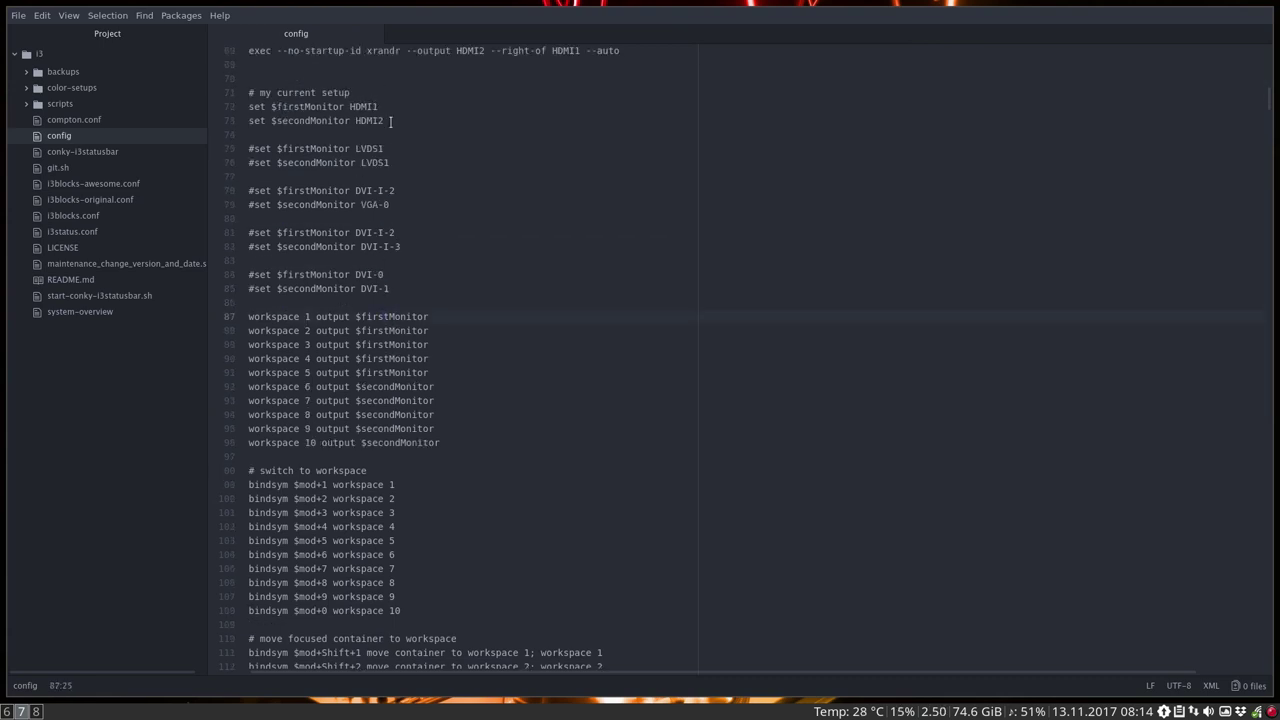
left_click_drag(388, 122, 240, 111)
triple_click(249, 51)
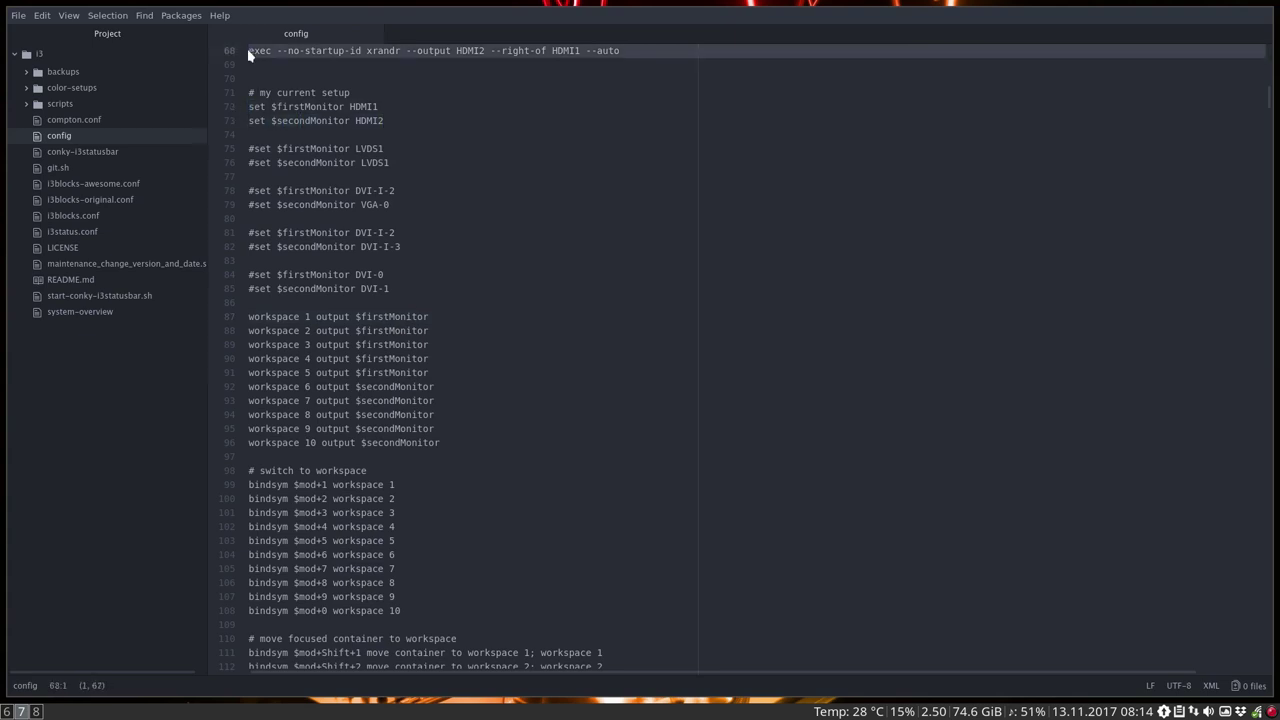
scroll(331, 138, "up", 2)
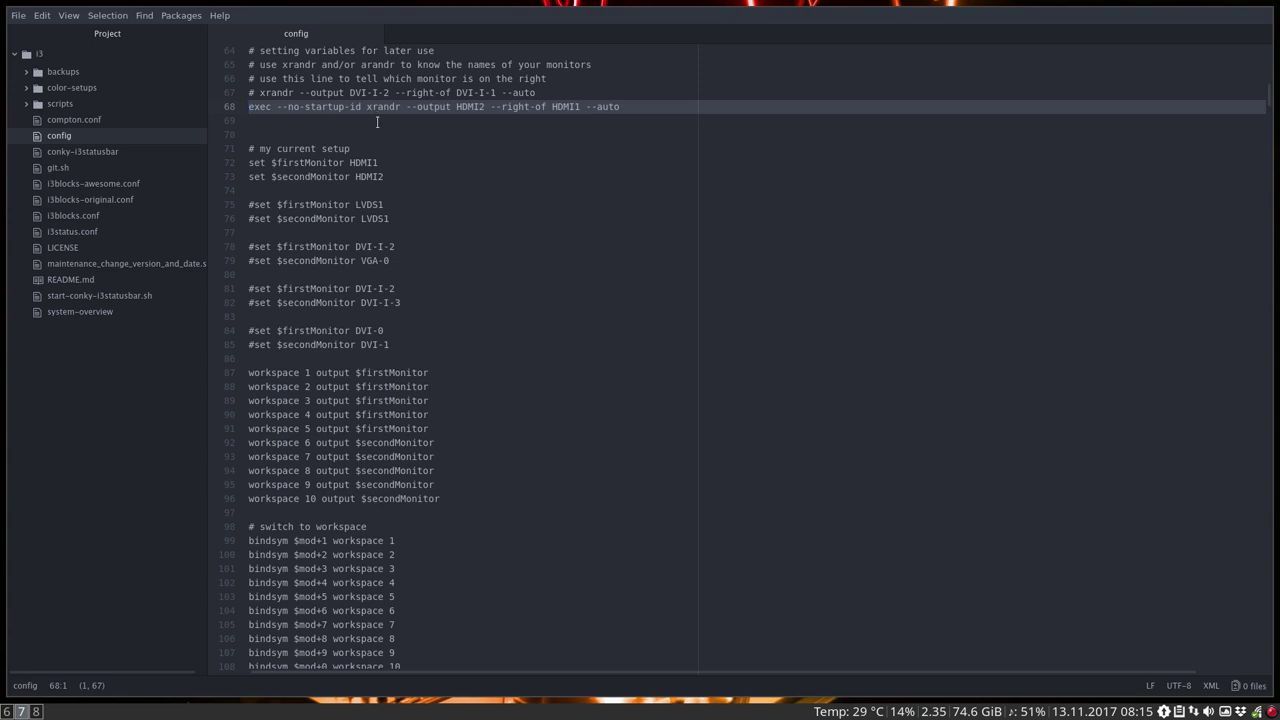
scroll(376, 131, "down", 6)
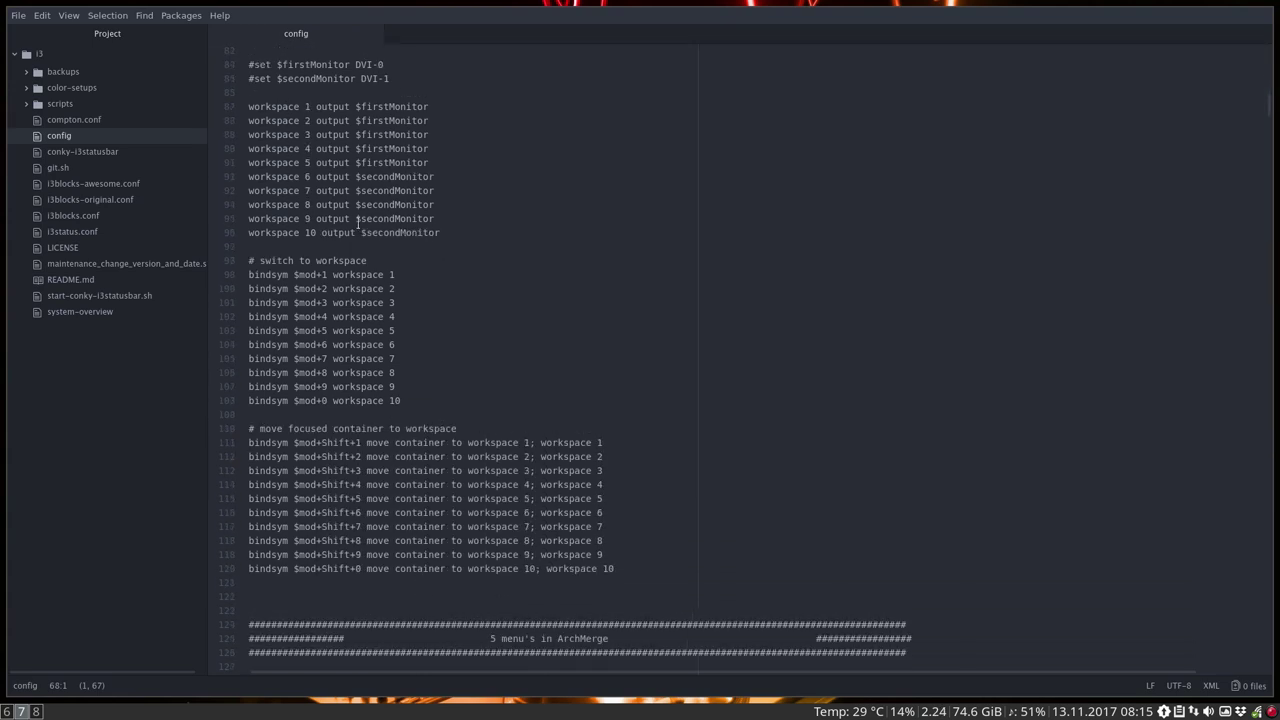
Change the menu count in the section header from 5 to 3 and save the config
scroll(358, 222, "down", 6)
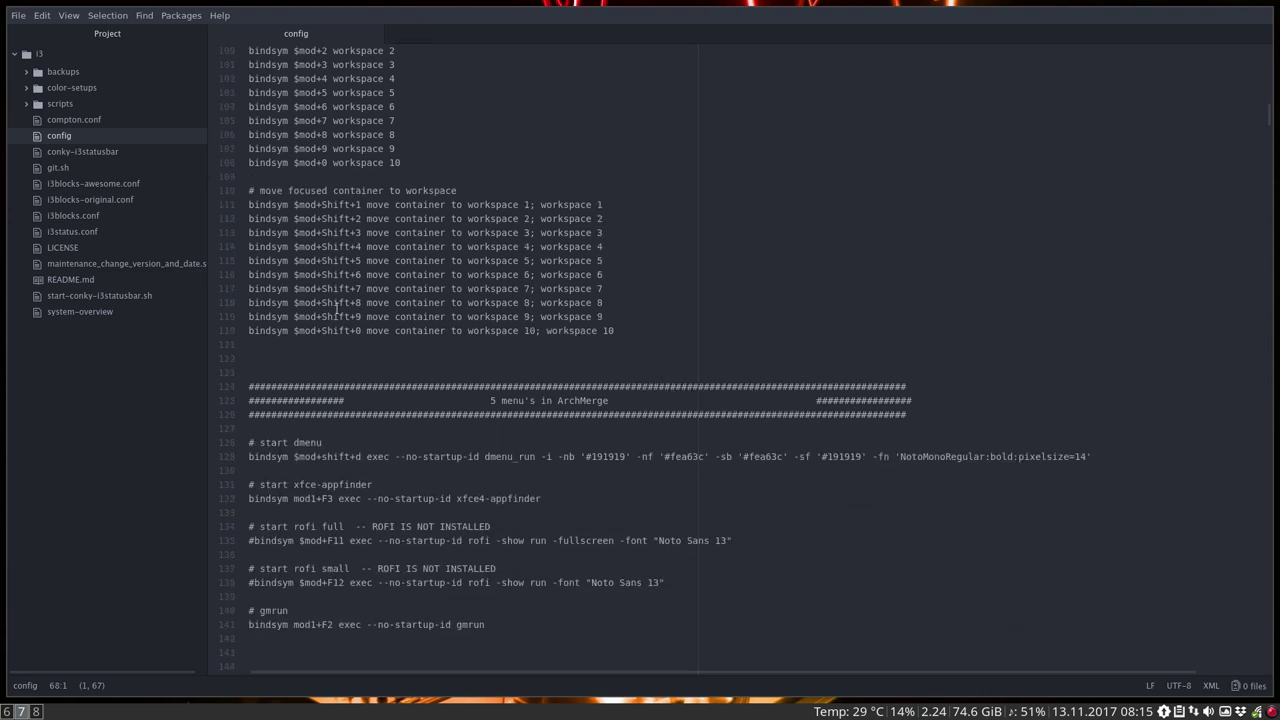
scroll(332, 302, "down", 4)
scroll(305, 252, "down", 2)
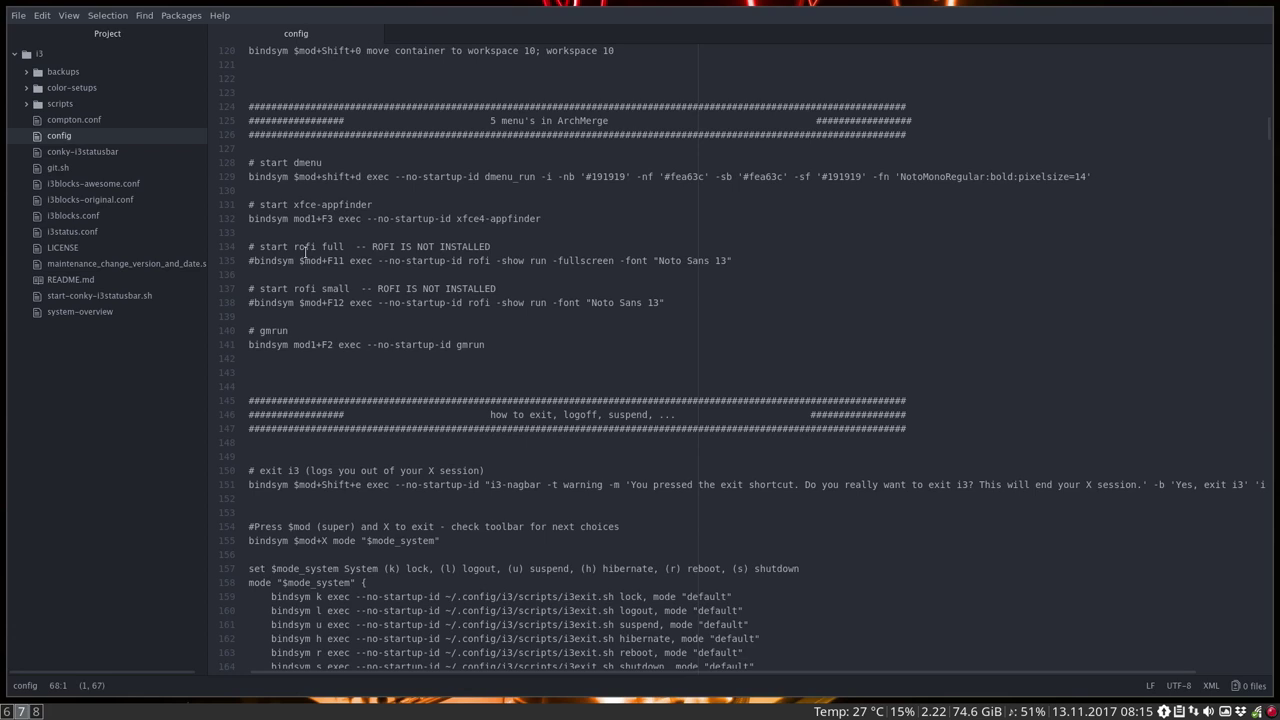
left_click_drag(496, 121, 479, 121)
left_click(311, 163)
left_click(316, 204)
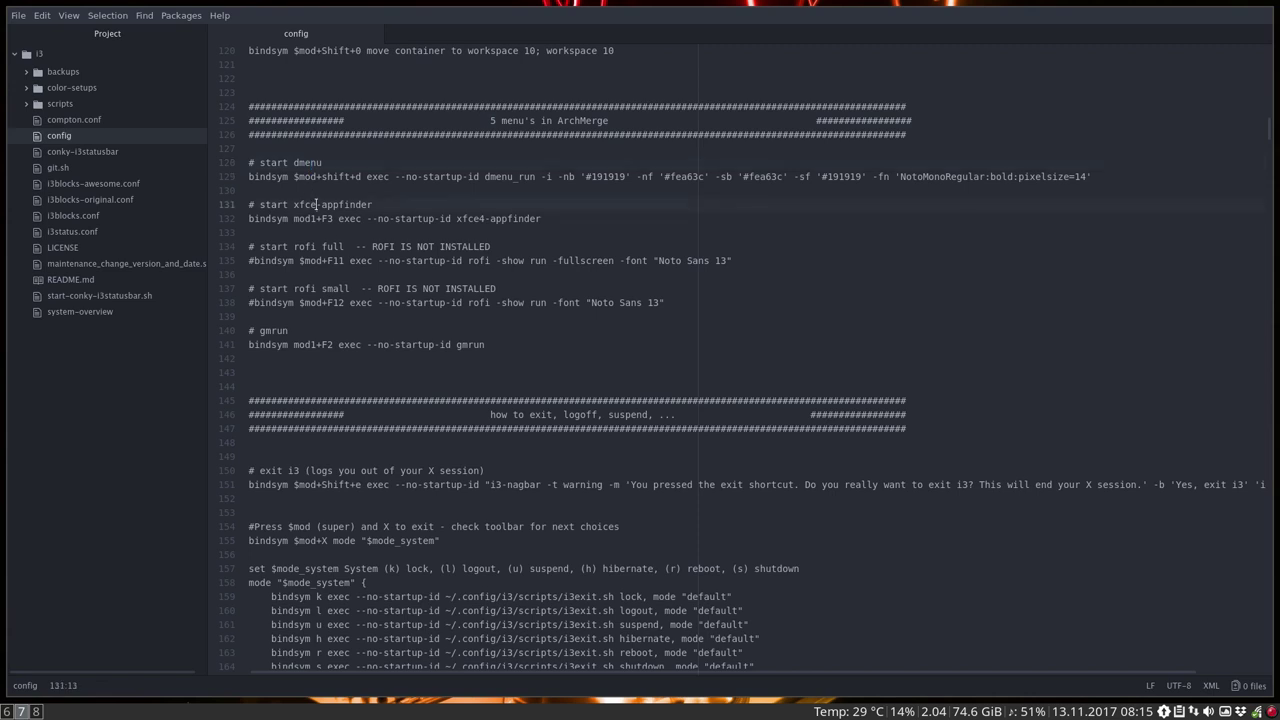
left_click(497, 121)
key("BackSpace")
type("3")
key("ctrl+s")
Review the commented-out rofi full and rofi small launcher bindings
left_click(296, 246)
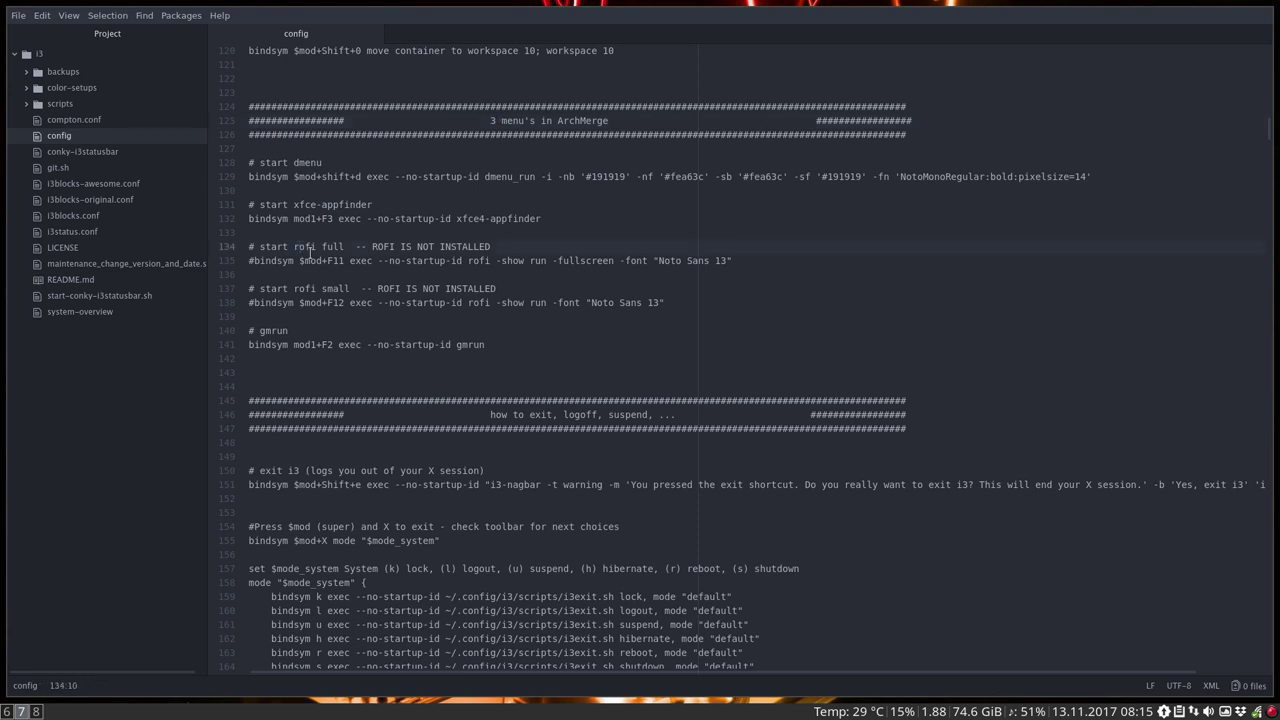
left_click(311, 302)
left_click(346, 260)
left_click(398, 247)
scroll(408, 339, "down", 4)
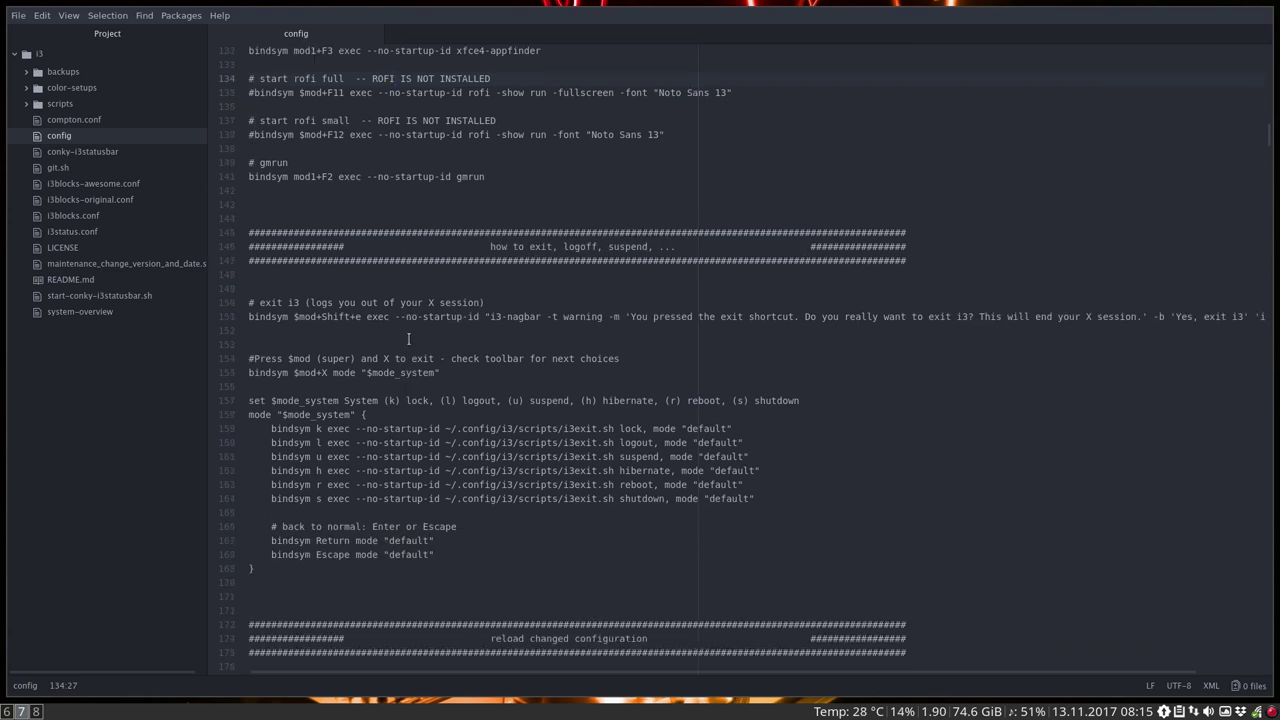
Highlight the exit shortcut keys on line 151 and the i3exit.sh script path on line 159
scroll(408, 339, "down", 2)
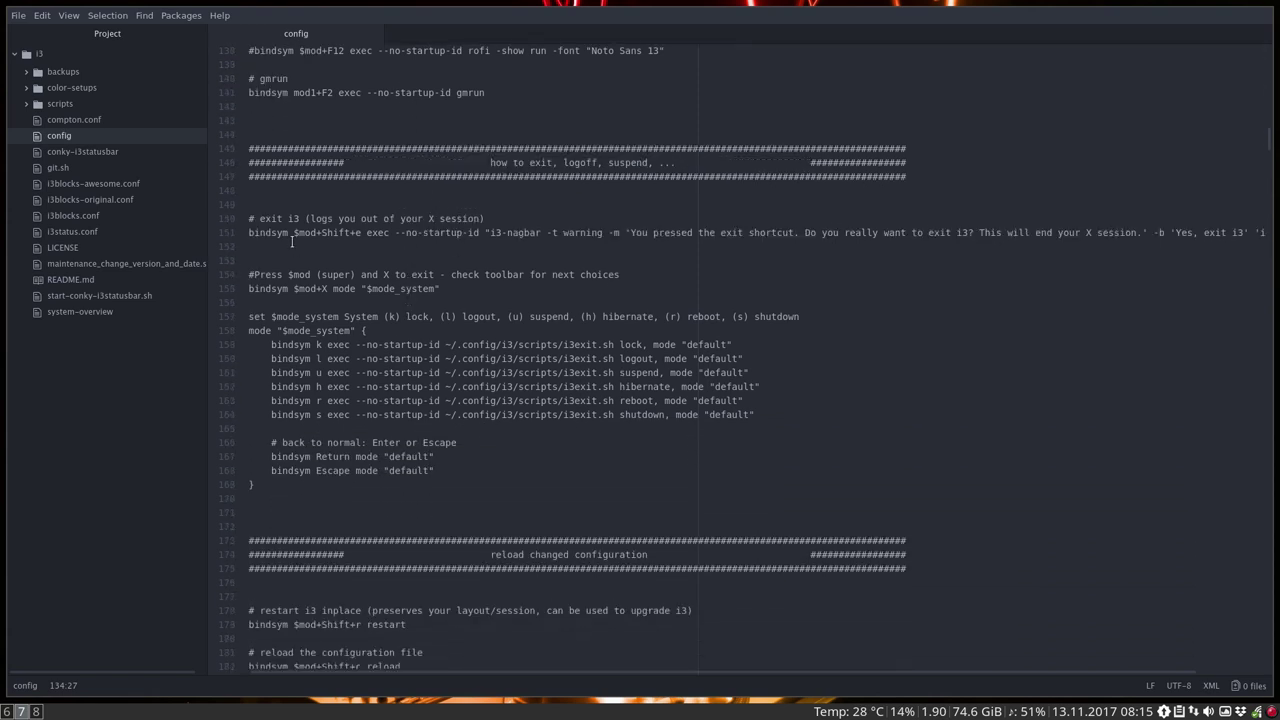
left_click_drag(293, 232, 370, 232)
left_click_drag(456, 344, 616, 344)
left_click(626, 344)
Select the $mod+Shift+r restart and $mod+Shift+c reload binding lines
scroll(418, 403, "down", 5)
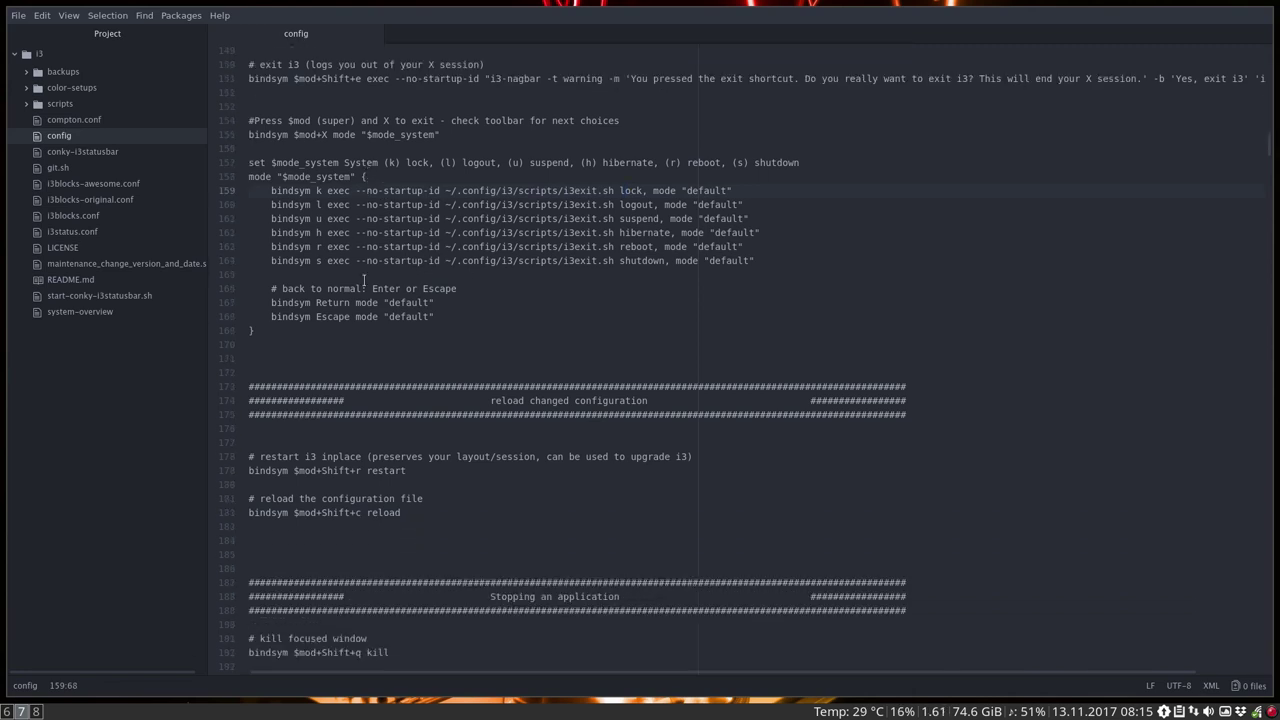
scroll(358, 300, "down", 2)
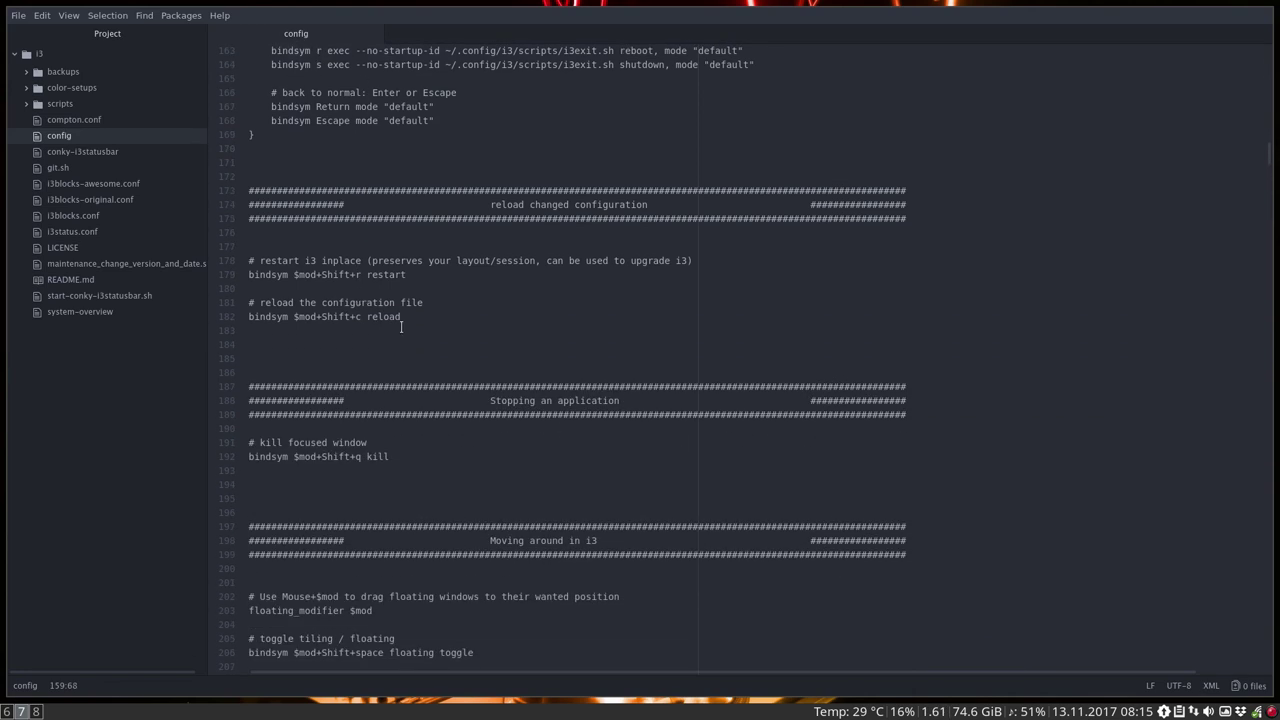
left_click_drag(402, 317, 242, 258)
scroll(327, 330, "down", 2)
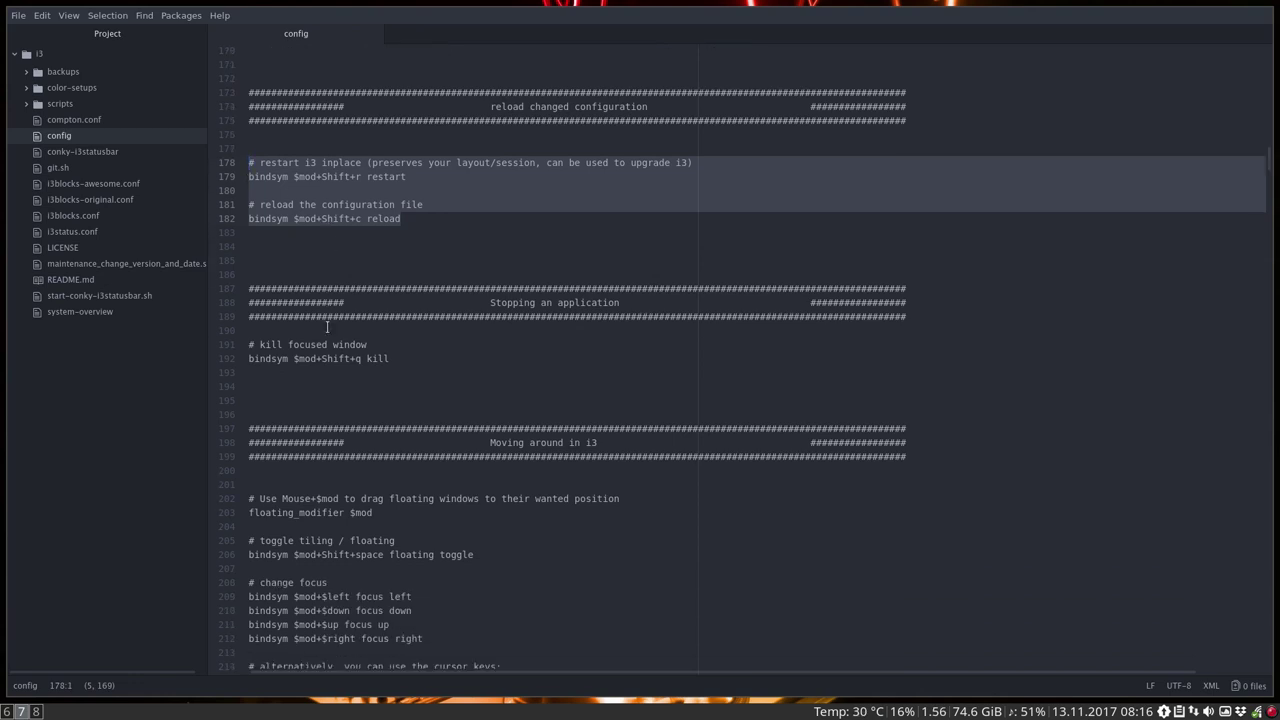
Select the kill focused window binding lines
left_click(327, 358)
left_click(390, 358)
key("ctrl+shift+Left")
key("ctrl+shift+Left")
key("ctrl+shift+Left")
key("shift+Up")
key("shift+Up")
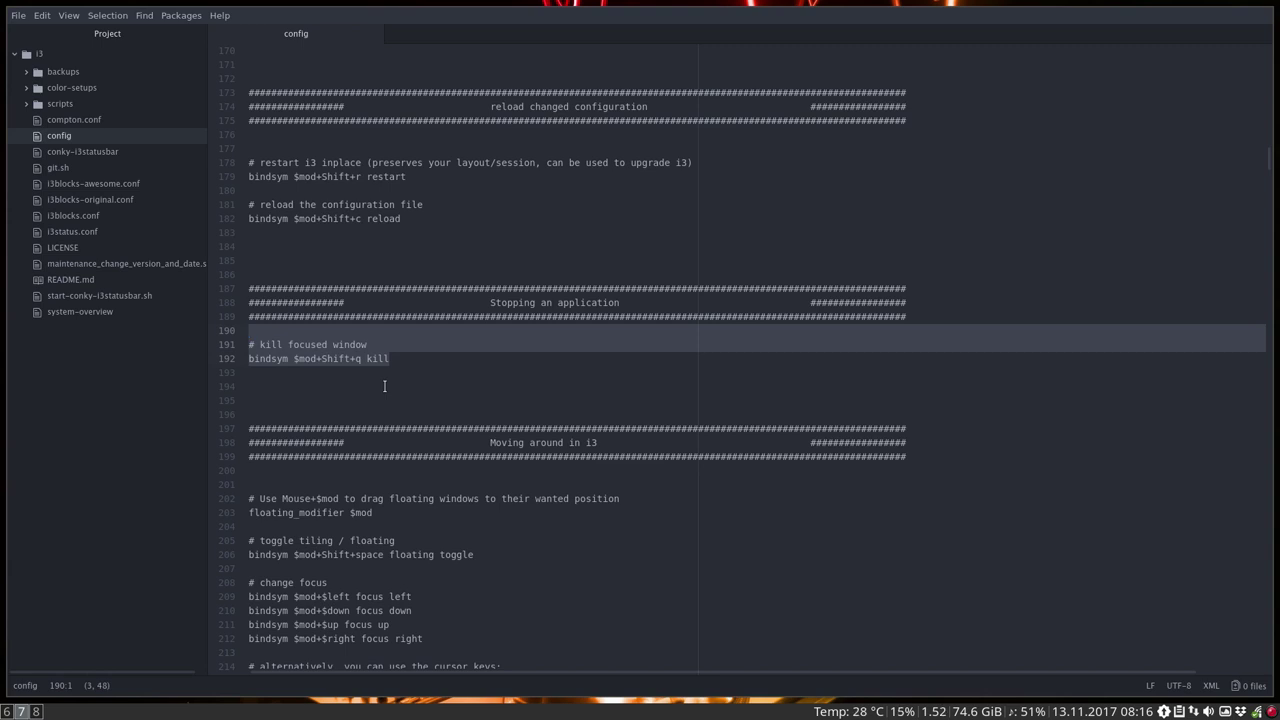
Select all the window focus and move bindings
scroll(384, 386, "down", 6)
scroll(360, 200, "down", 1)
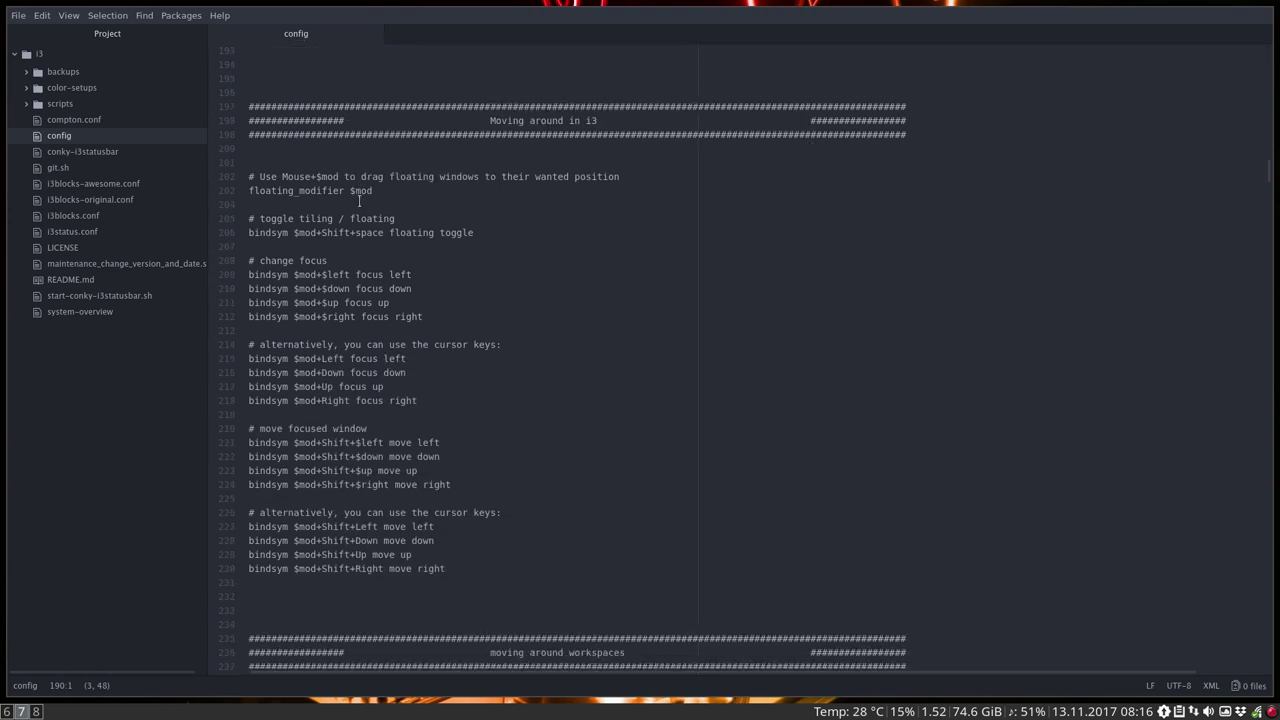
left_click_drag(458, 561, 237, 187)
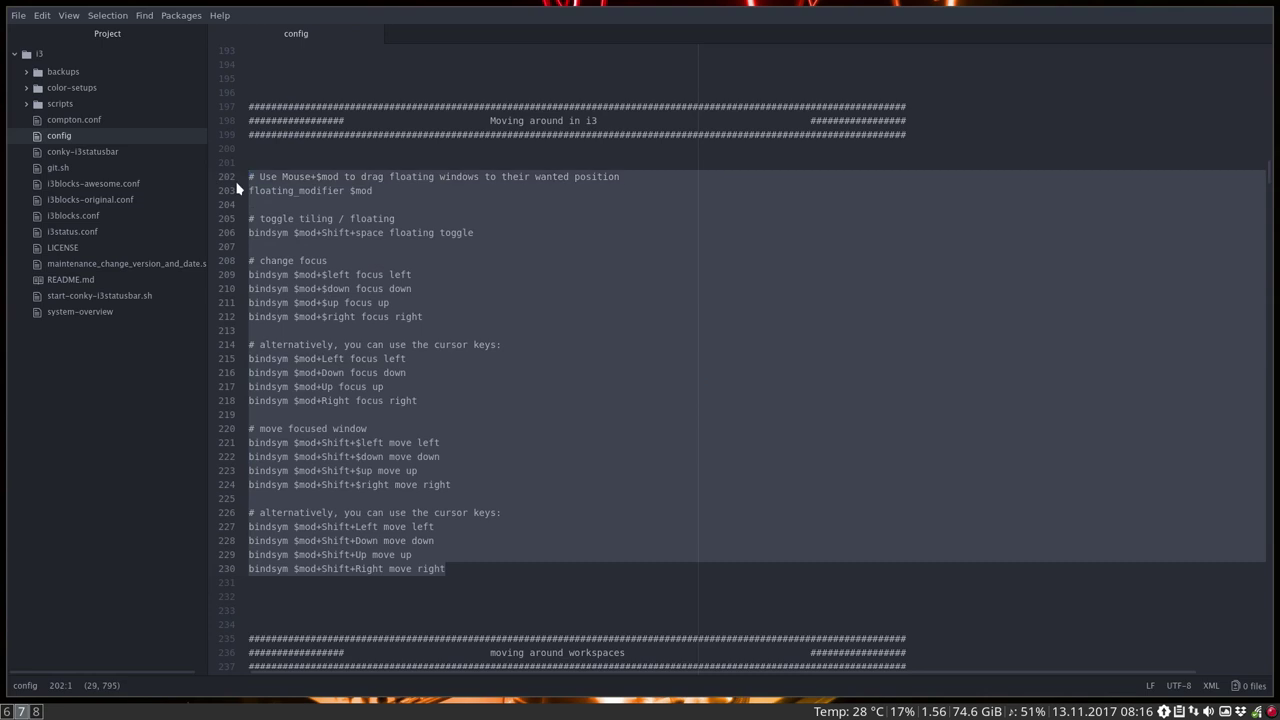
left_click(328, 288)
Select the next/previous workspace bindings
scroll(355, 390, "down", 4)
scroll(348, 349, "down", 7)
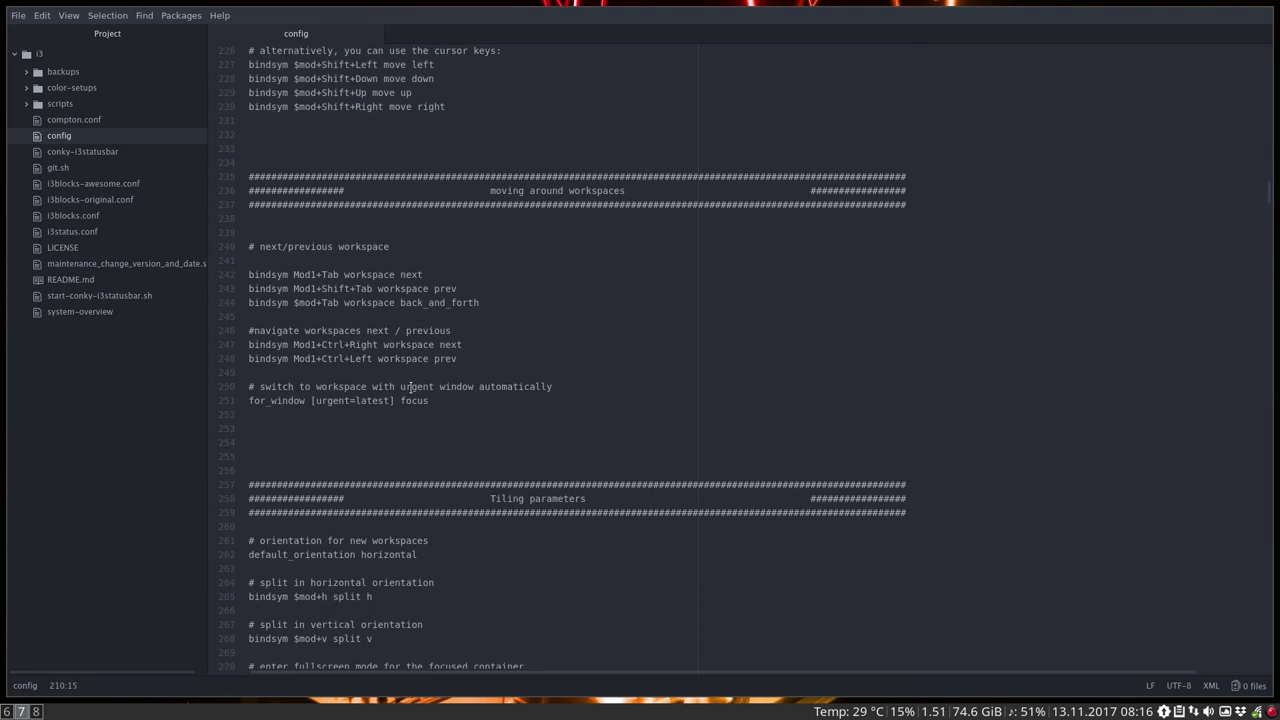
left_click_drag(440, 387, 244, 230)
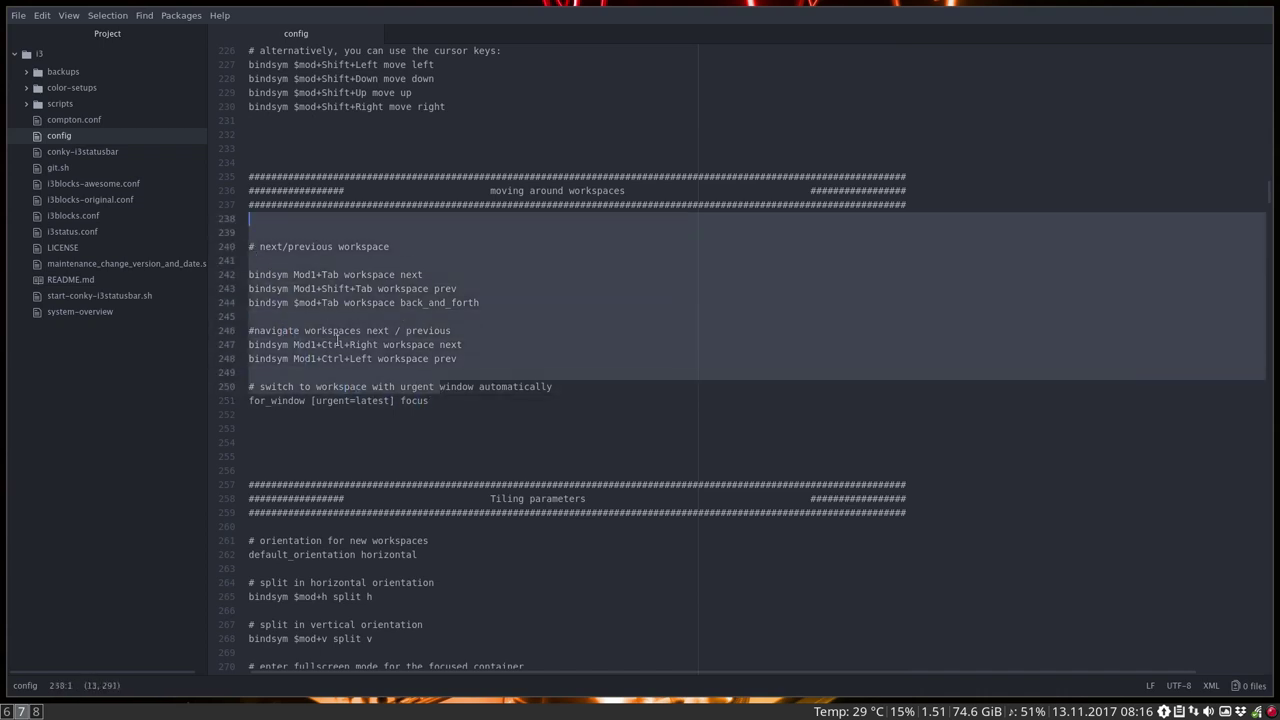
left_click(377, 344)
Highlight the horizontal and vertical split bindings and the stacking, tabbed and toggle split layout bindings
scroll(377, 345, "down", 4)
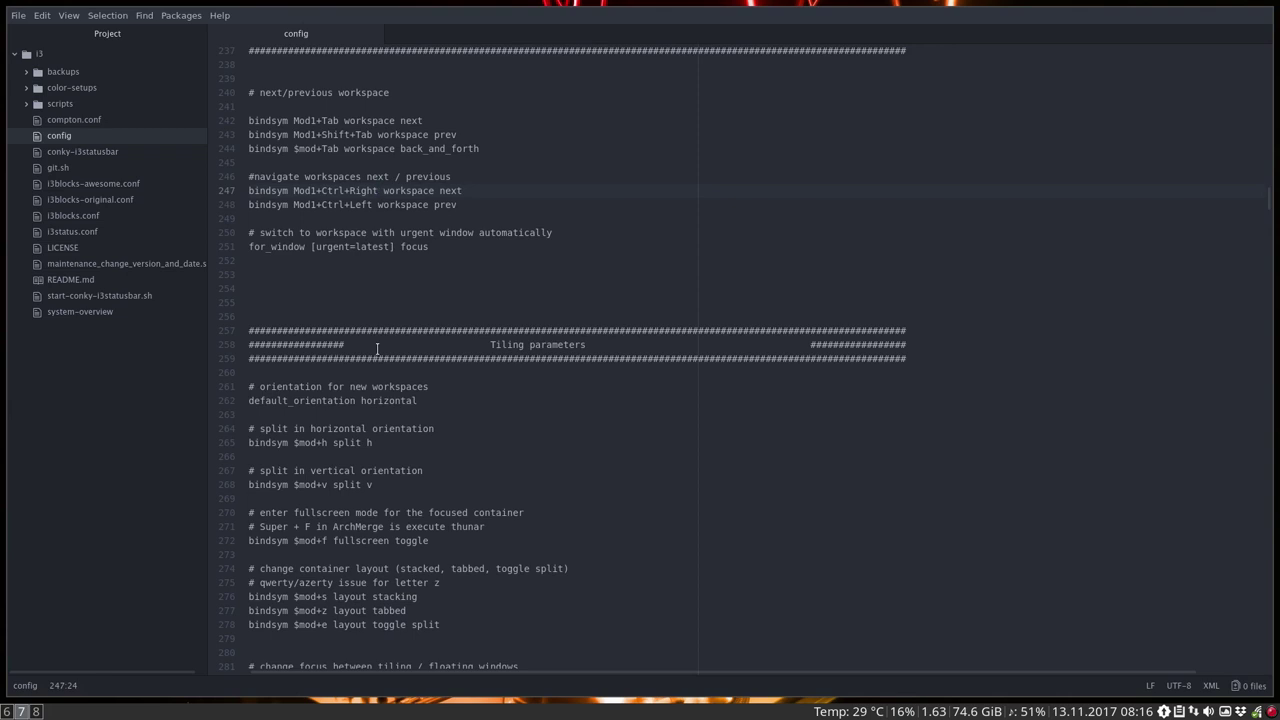
scroll(377, 348, "down", 2)
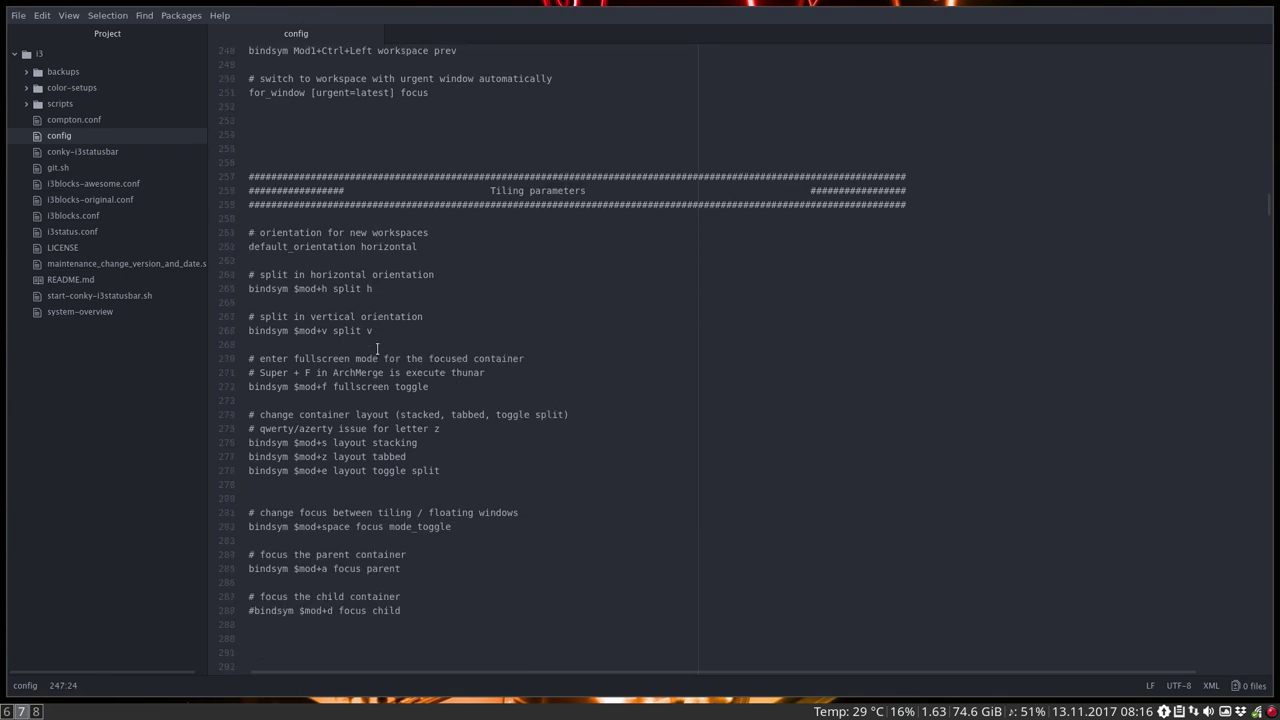
scroll(377, 348, "down", 1)
scroll(377, 348, "down", 5)
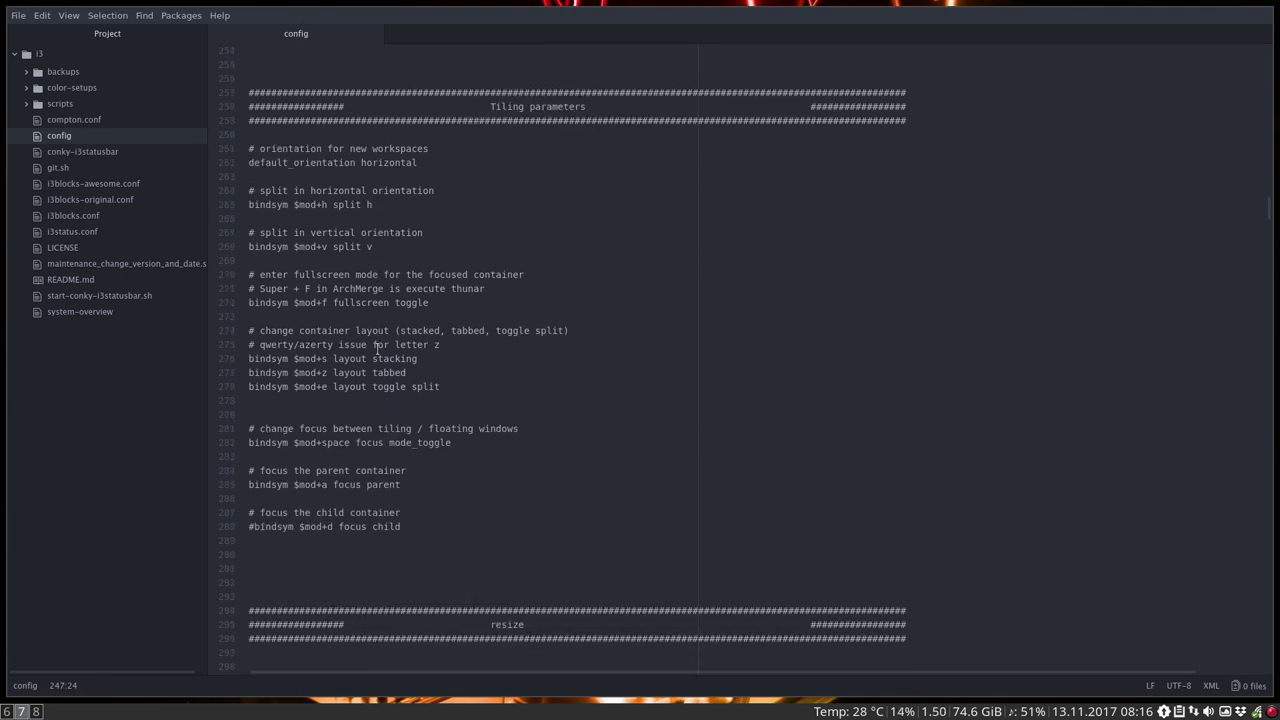
left_click_drag(345, 204, 373, 204)
left_click_drag(351, 246, 373, 246)
scroll(351, 341, "down", 3)
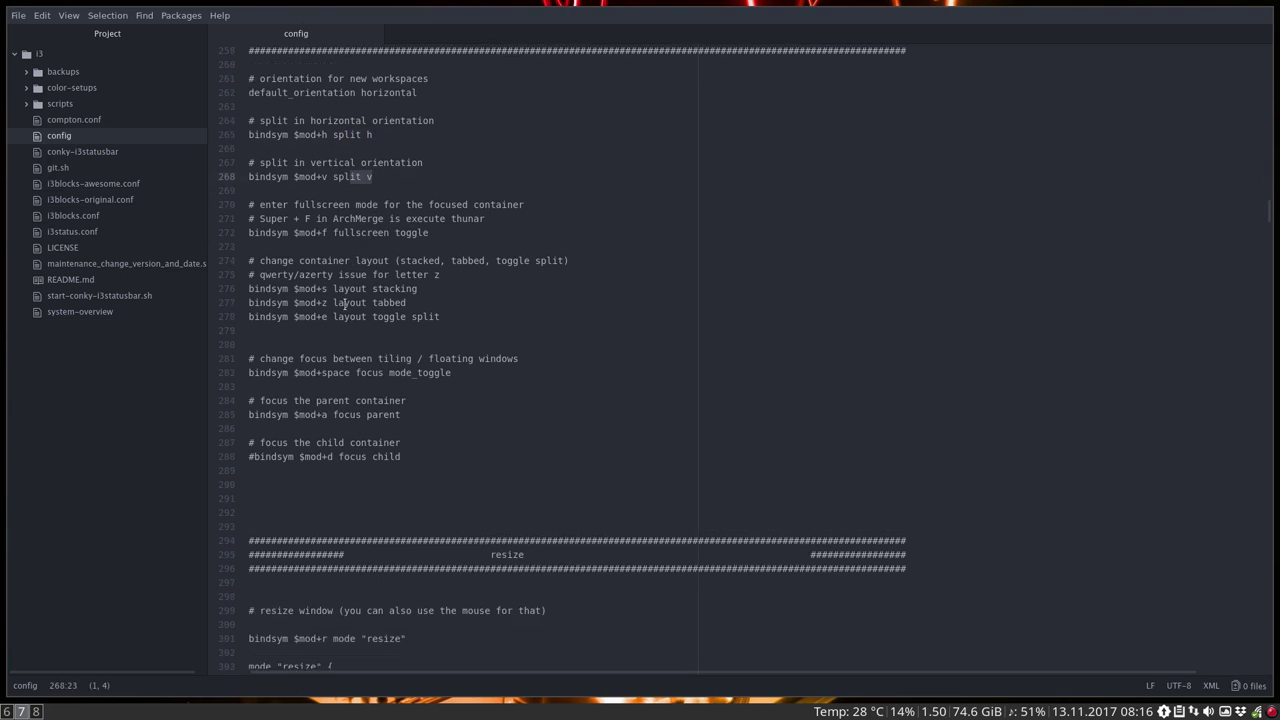
left_click_drag(294, 204, 346, 205)
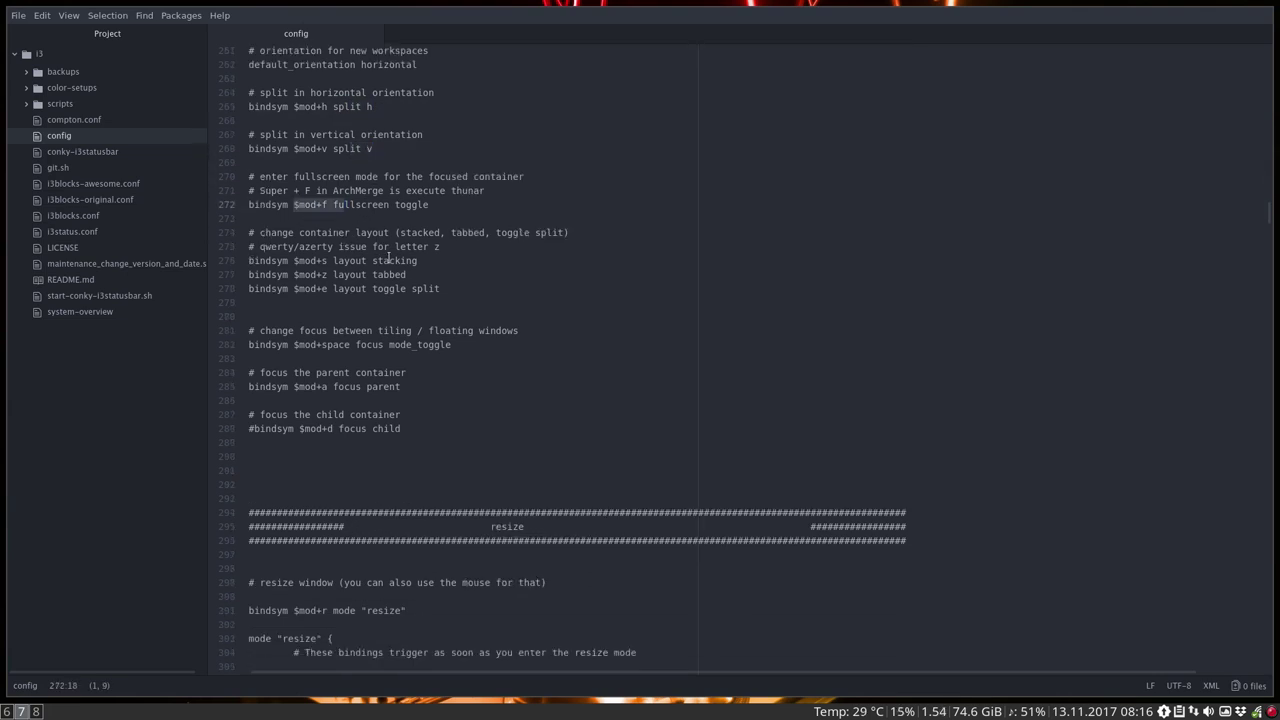
scroll(388, 258, "down", 2)
left_click_drag(441, 218, 265, 188)
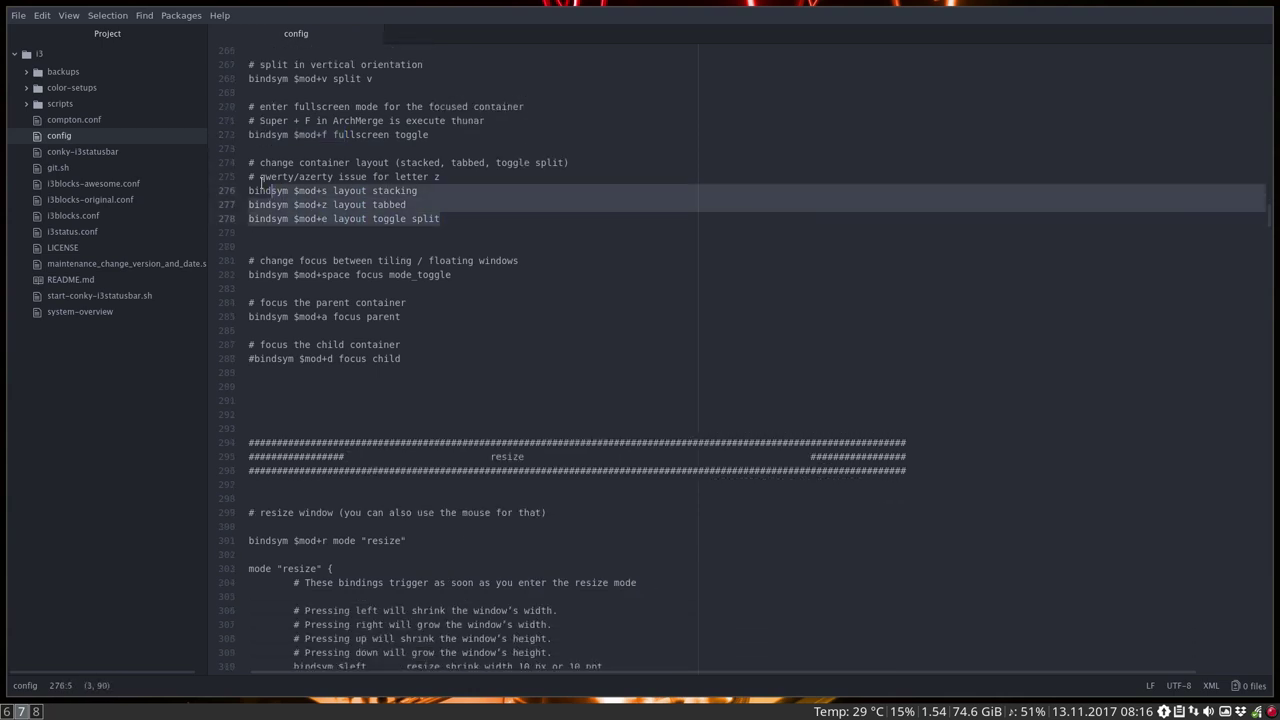
Select the whole mode "resize" block, bound to $mod+r with 10 px / 10 ppt steps
left_click(316, 204)
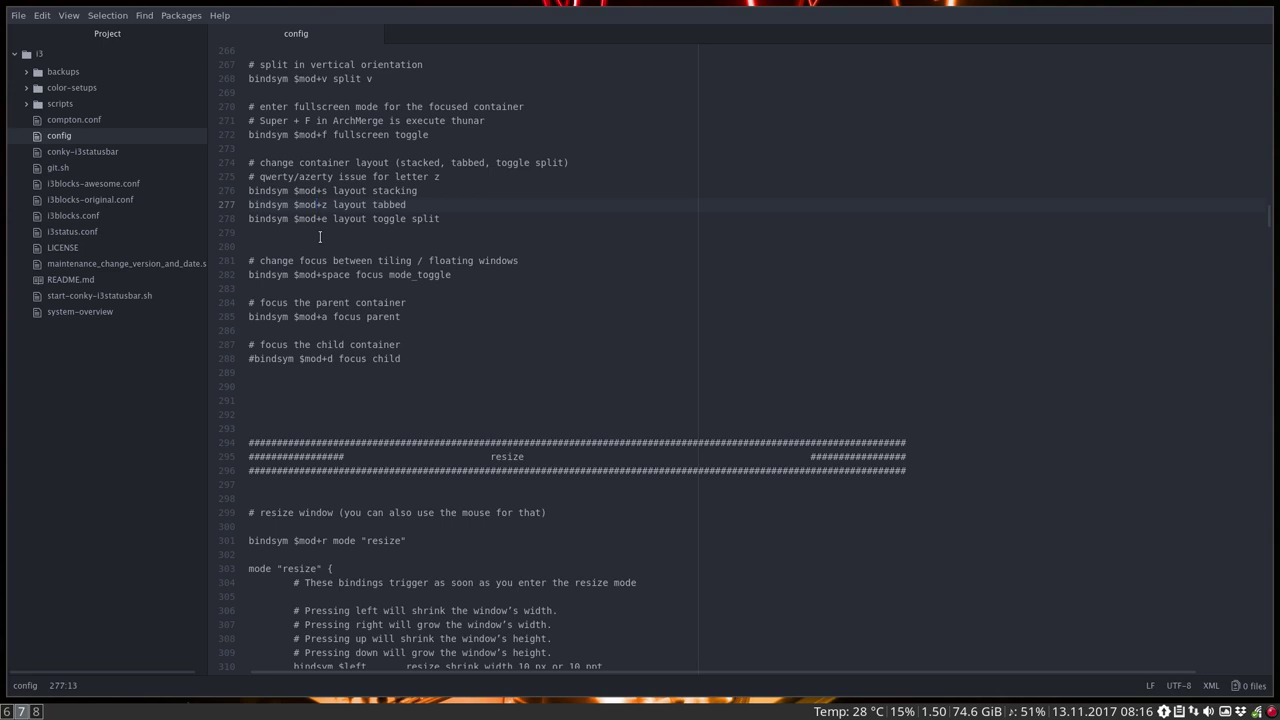
scroll(320, 236, "down", 1)
scroll(320, 236, "down", 7)
scroll(320, 236, "down", 2)
scroll(310, 225, "up", 3)
scroll(305, 217, "up", 1)
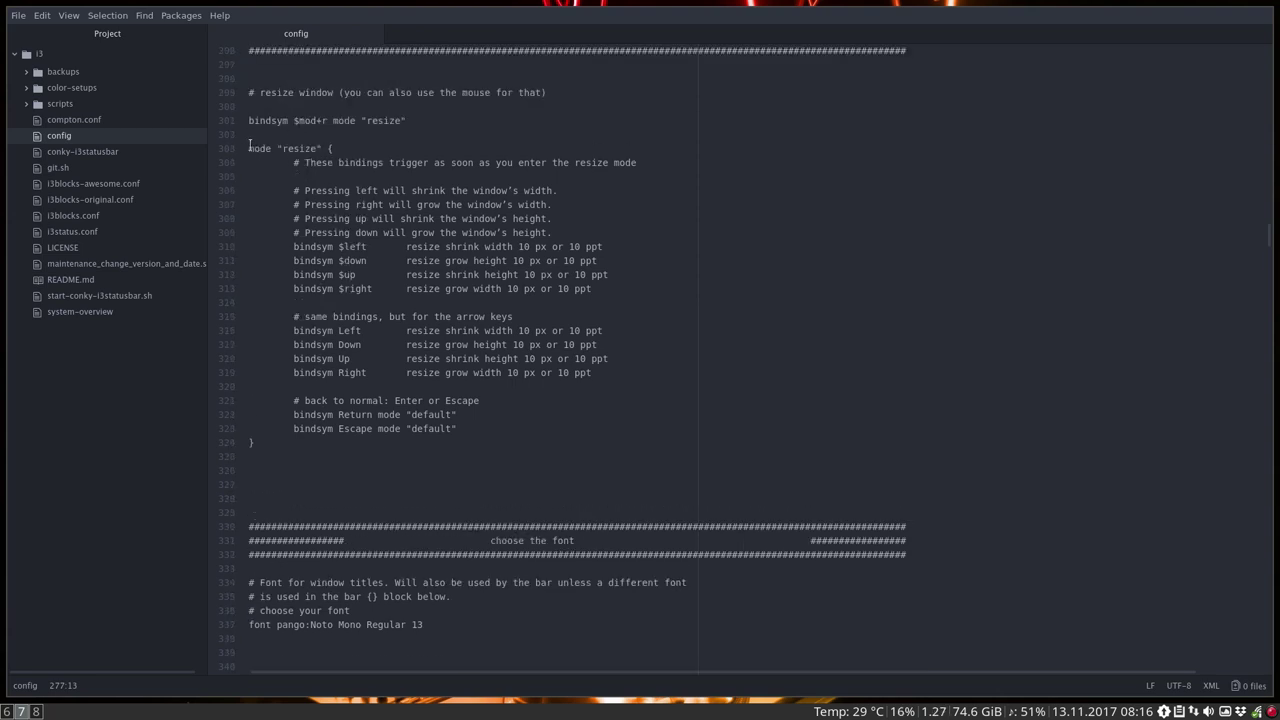
left_click_drag(249, 148, 530, 443)
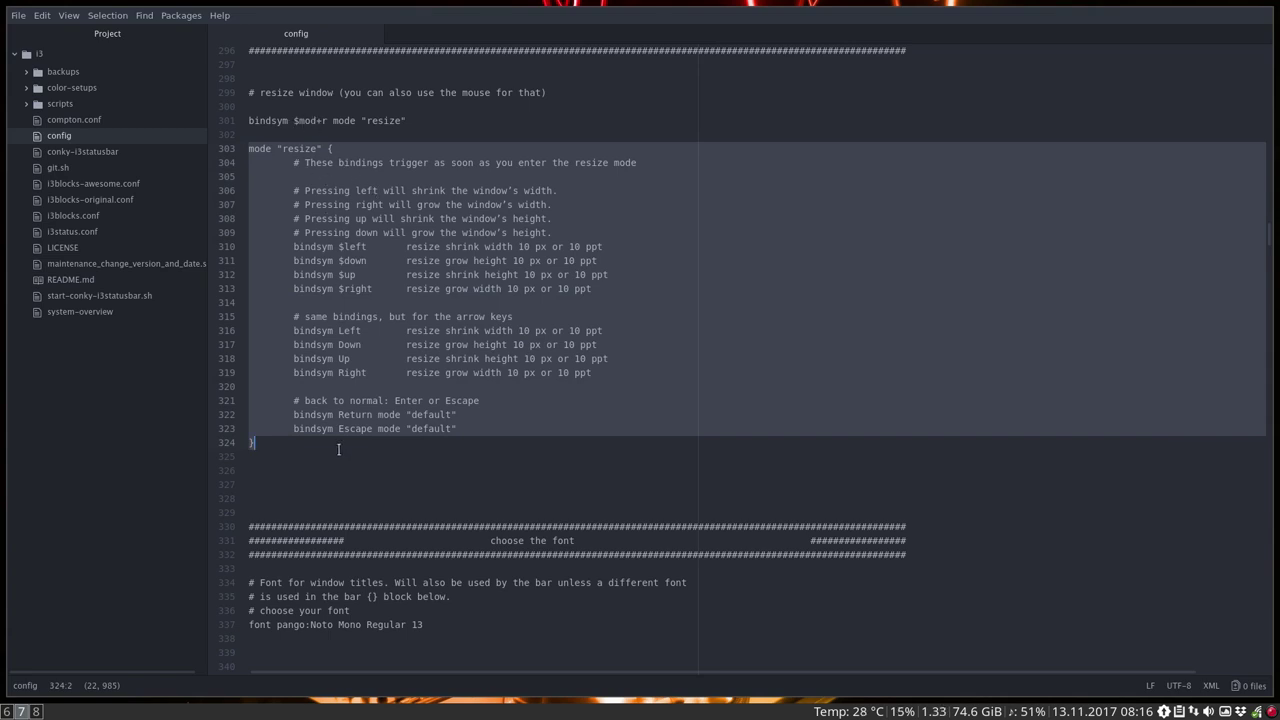
scroll(338, 449, "down", 6)
Highlight the font pango:Noto Mono Regular 13 line, then scroll down to the workspace assign rules
left_click(306, 368)
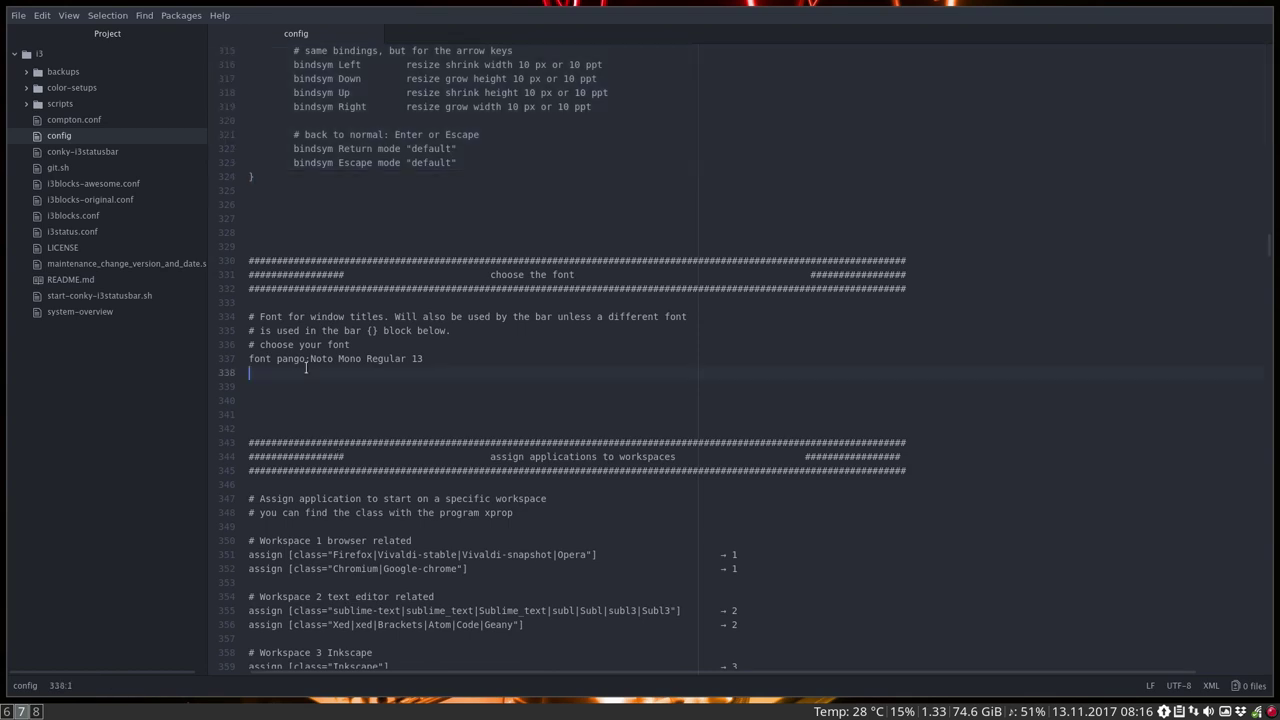
left_click_drag(444, 358, 248, 358)
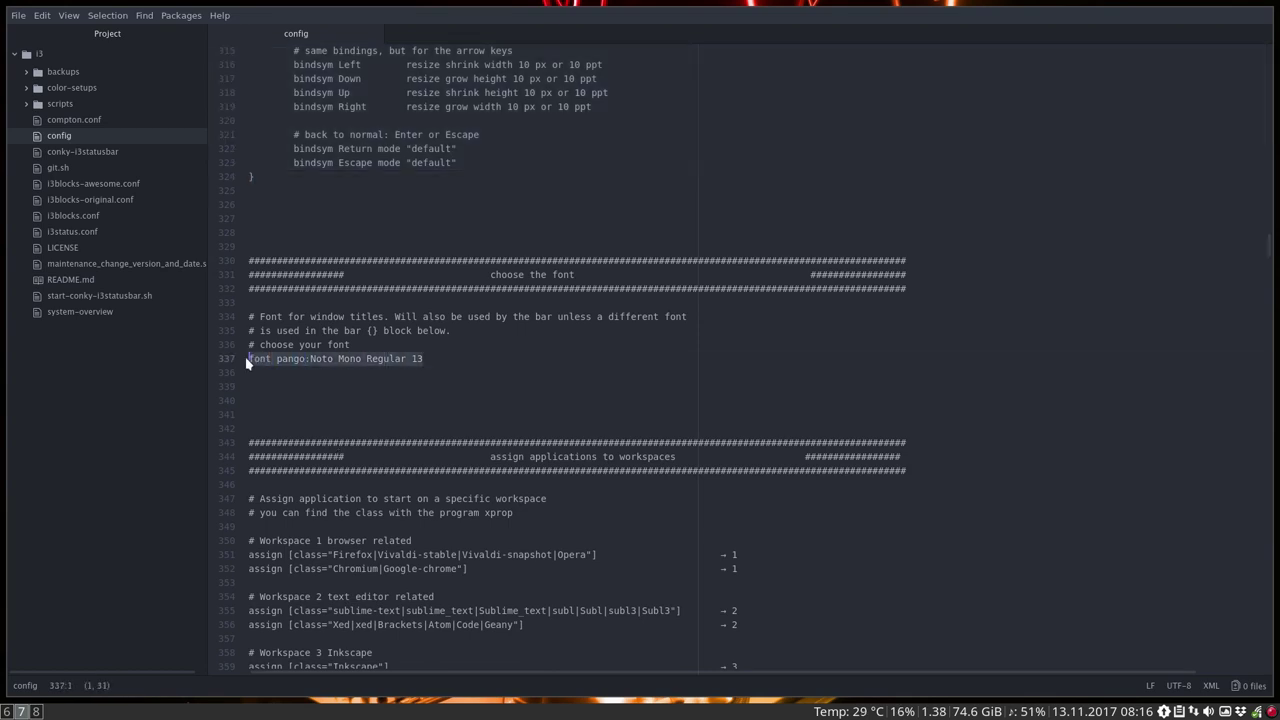
left_click(444, 360)
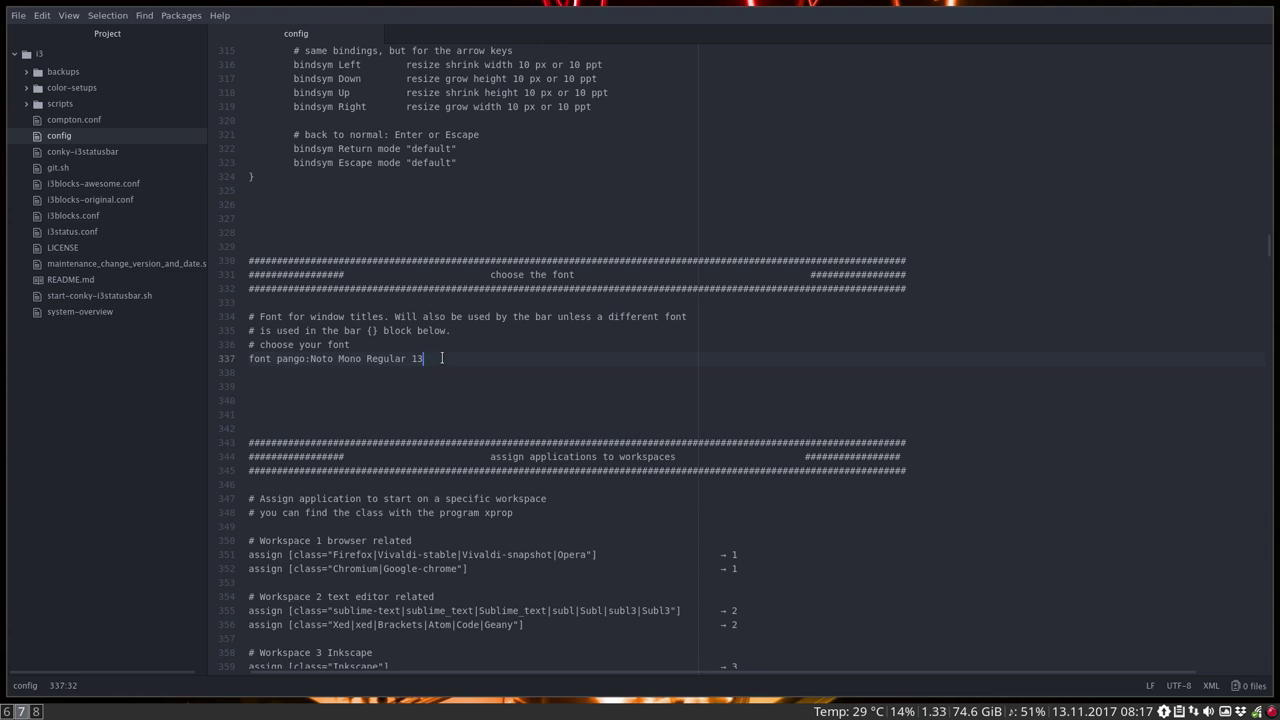
left_click_drag(437, 358, 248, 360)
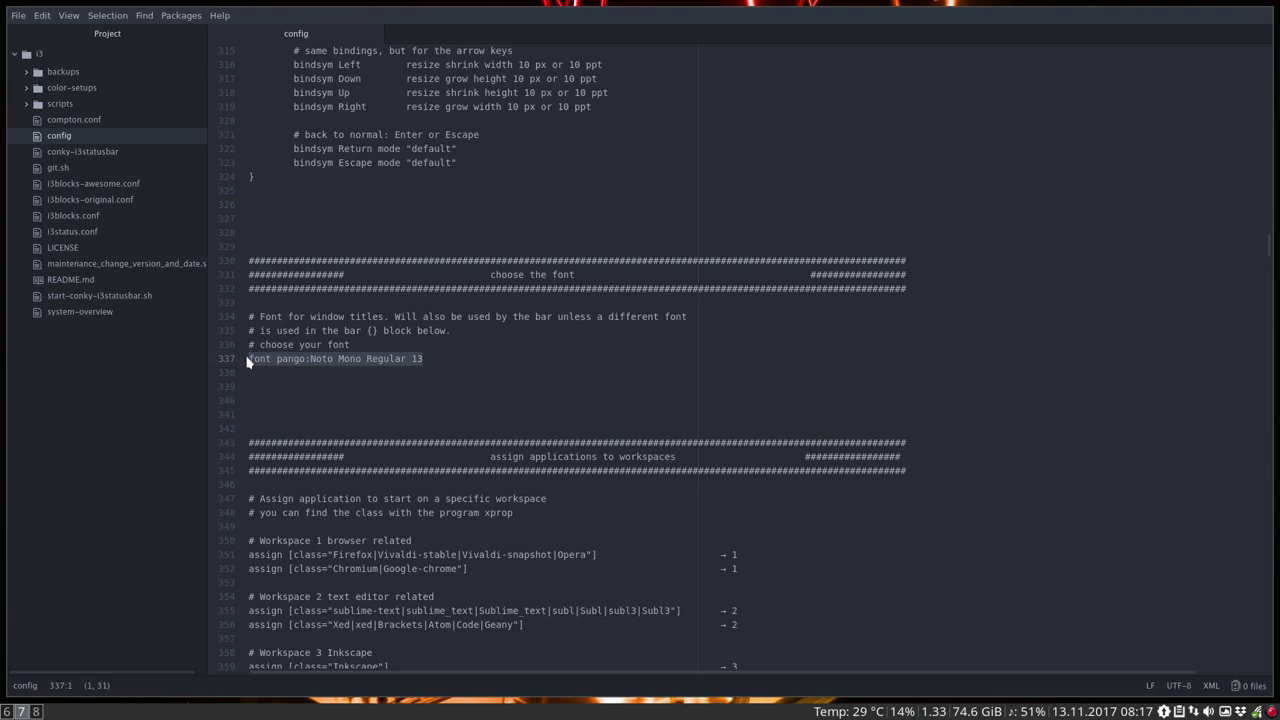
left_click(301, 358)
scroll(303, 380, "down", 3)
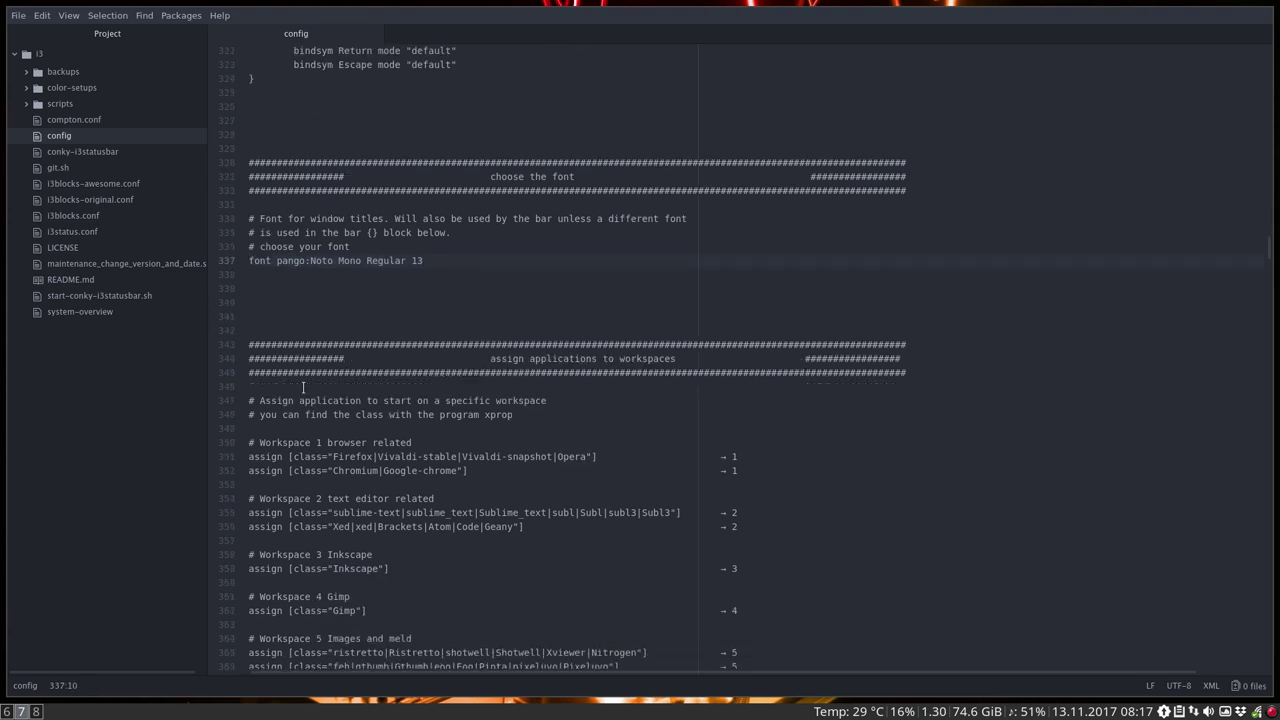
scroll(303, 386, "down", 2)
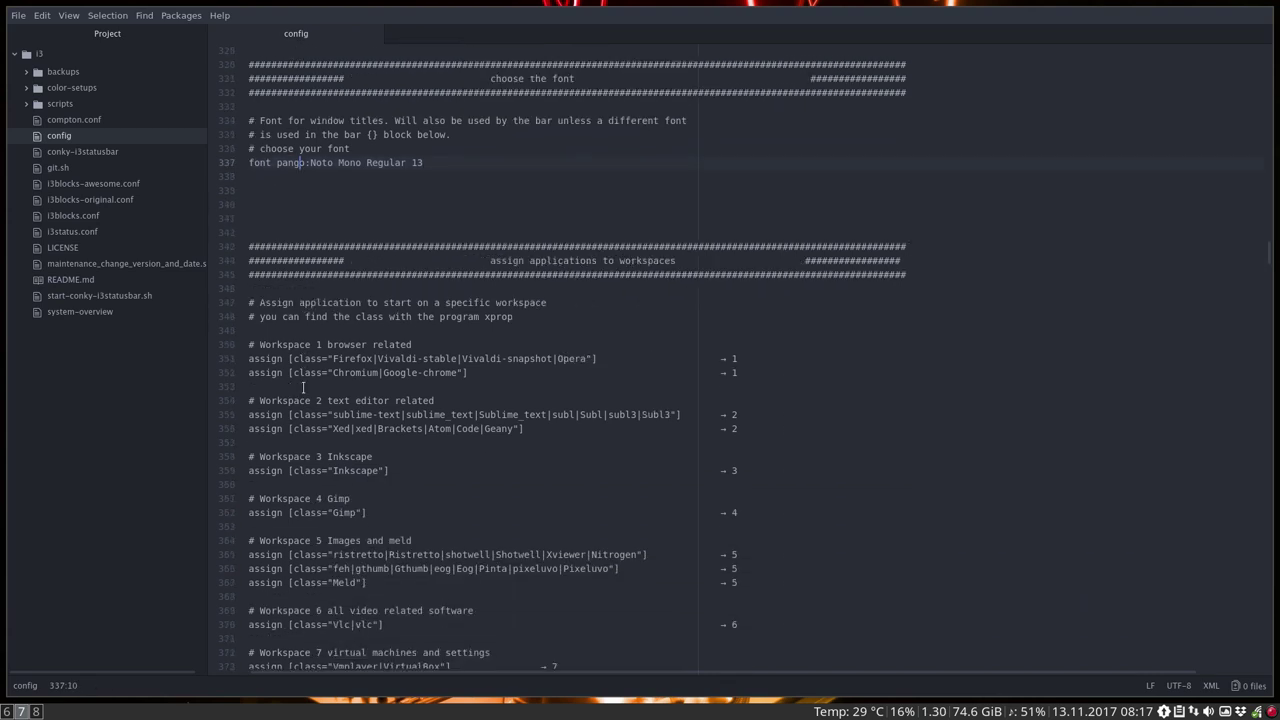
scroll(303, 386, "down", 3)
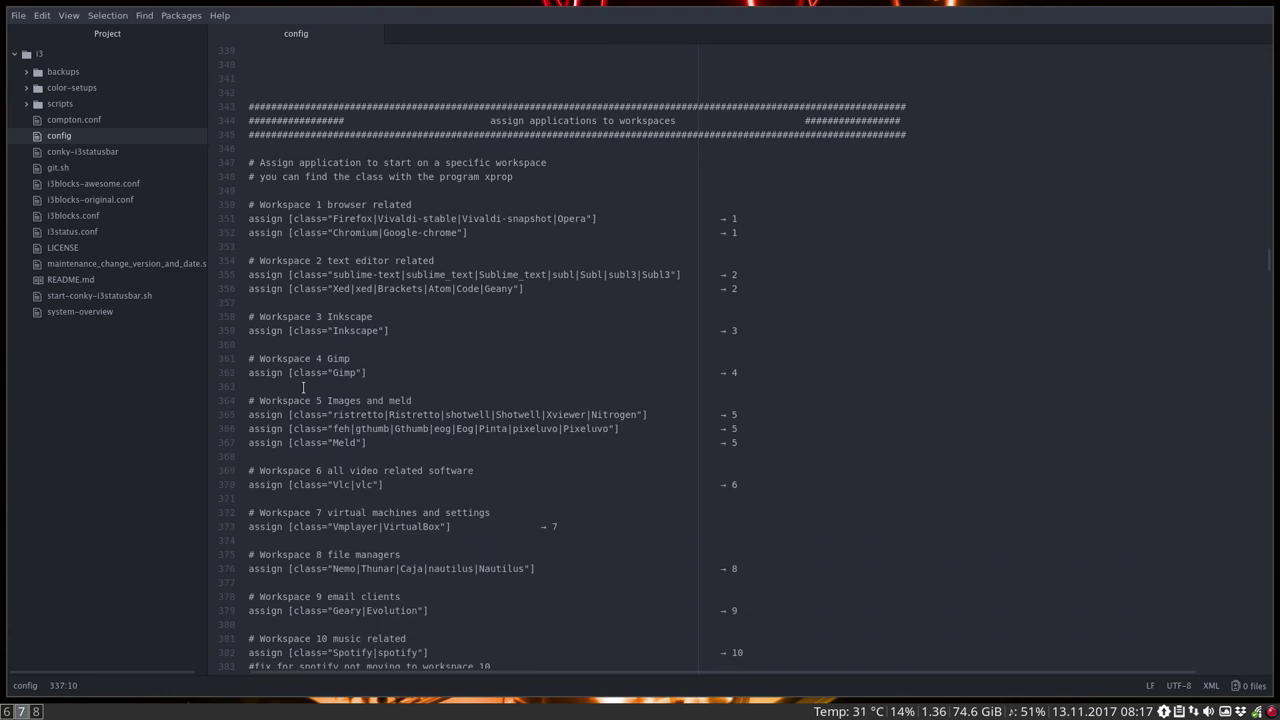
Comment out the Firefox and Chromium assign rules with #
scroll(303, 386, "down", 1)
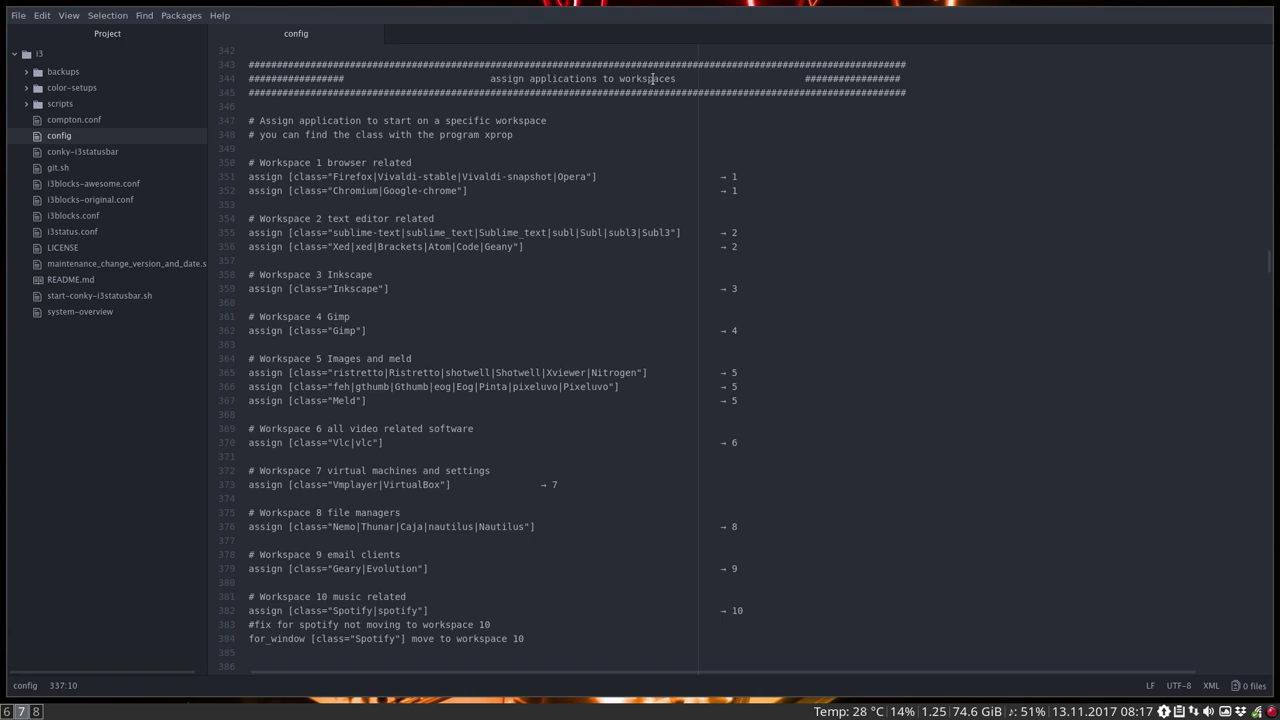
left_click(250, 176)
type("#")
key("Down")
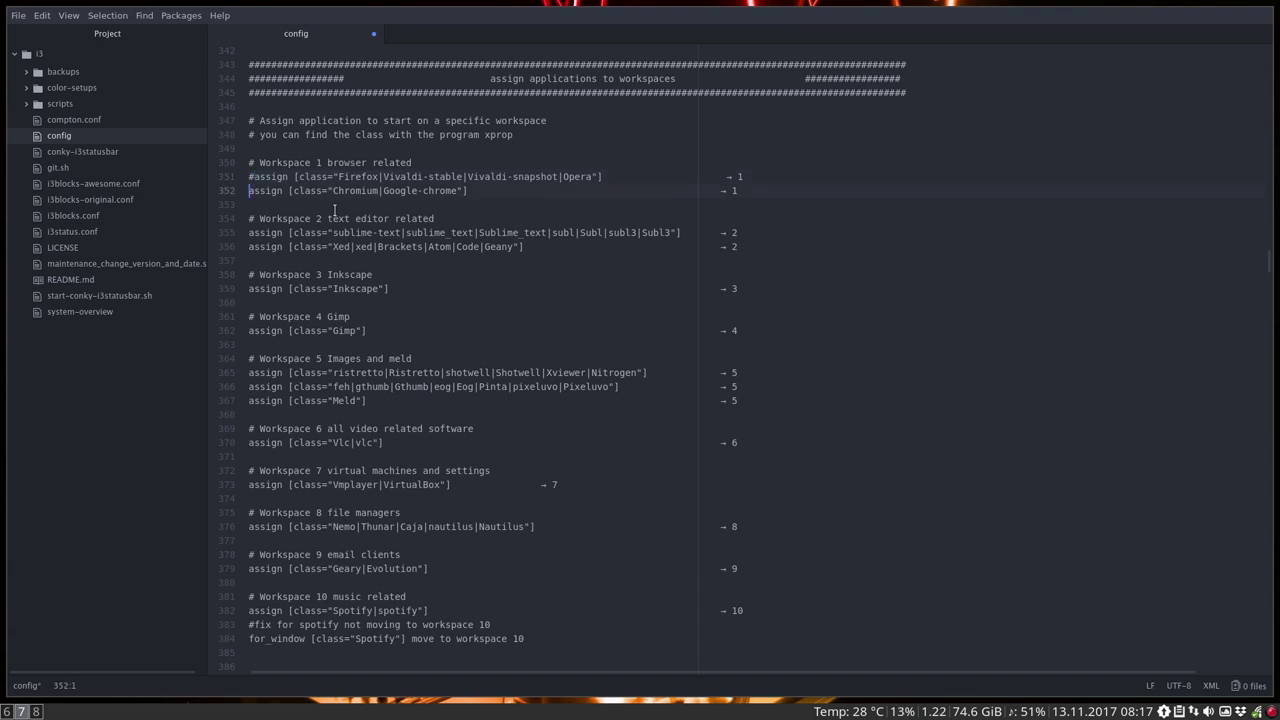
type("#")
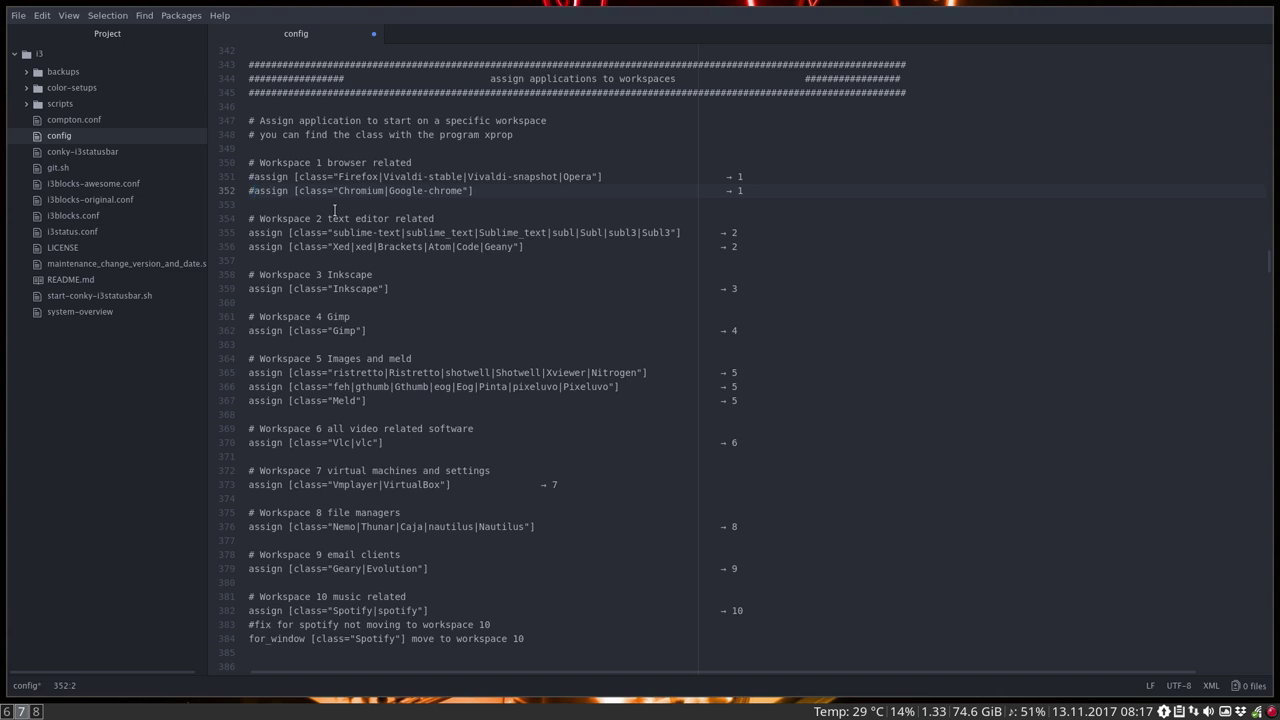
Restore both assign rules, save the config, and select the Firefox class on line 351
key("BackSpace")
key("Up")
key("Delete")
key("ctrl+s")
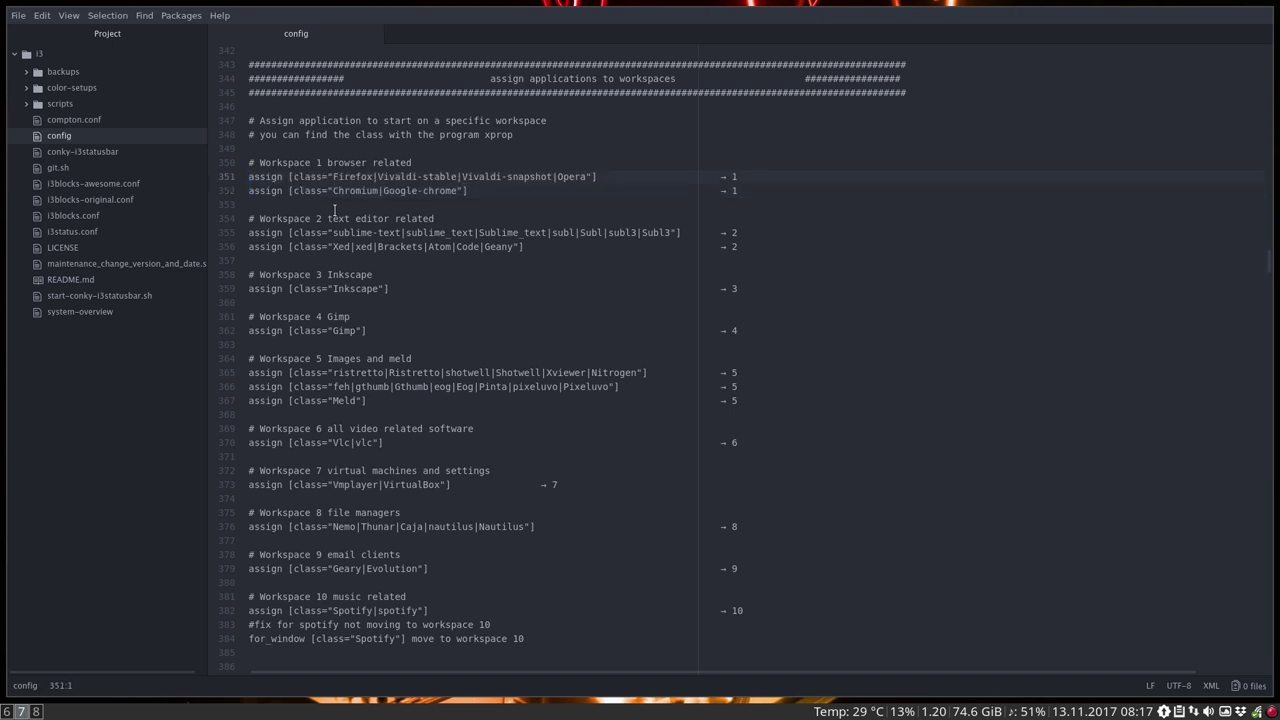
scroll(323, 204, "down", 1)
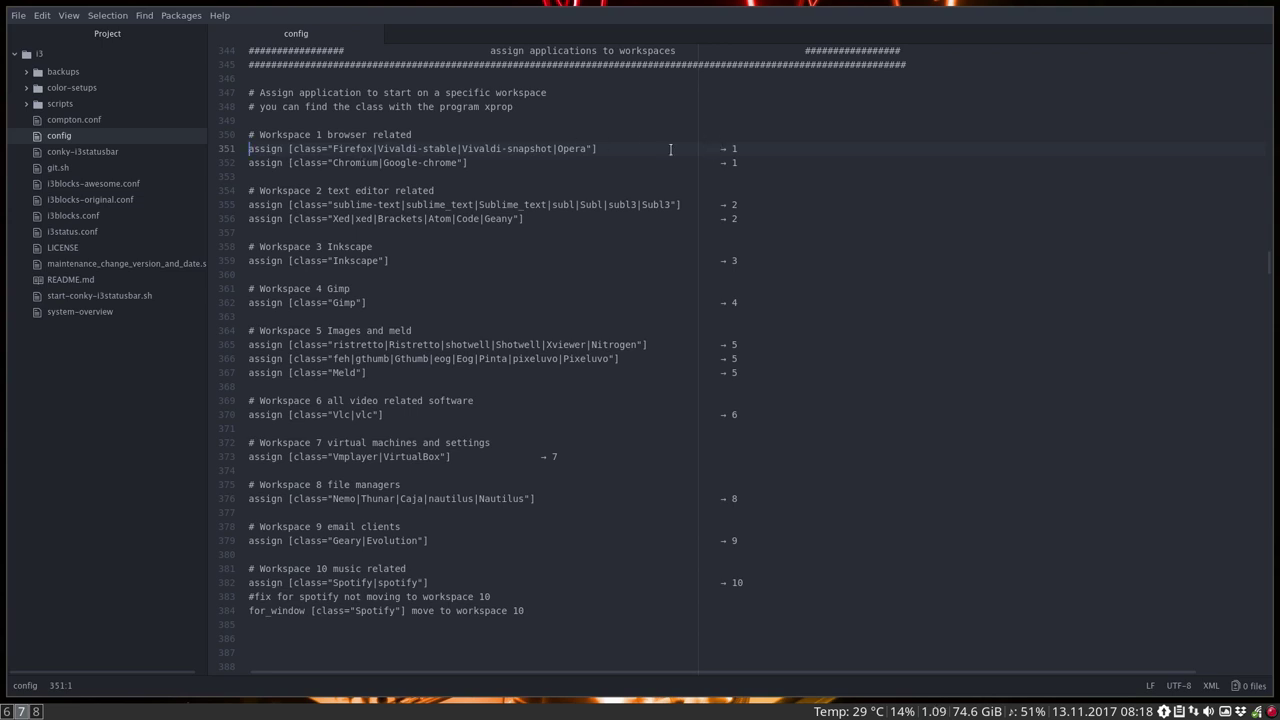
left_click_drag(333, 148, 373, 148)
Run xprop in a new terminal on the Atom window and highlight its WM_CLASS line
key("super+Return")
type("xprop")
key("Return")
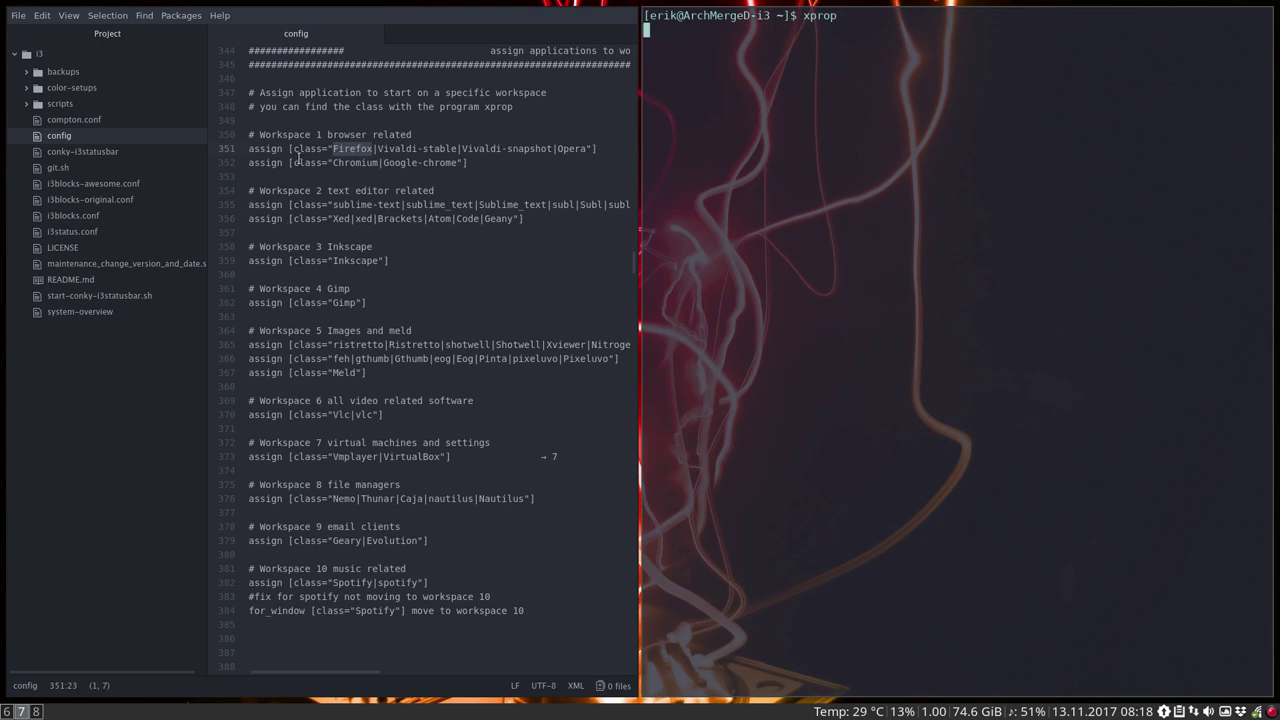
left_click(298, 157)
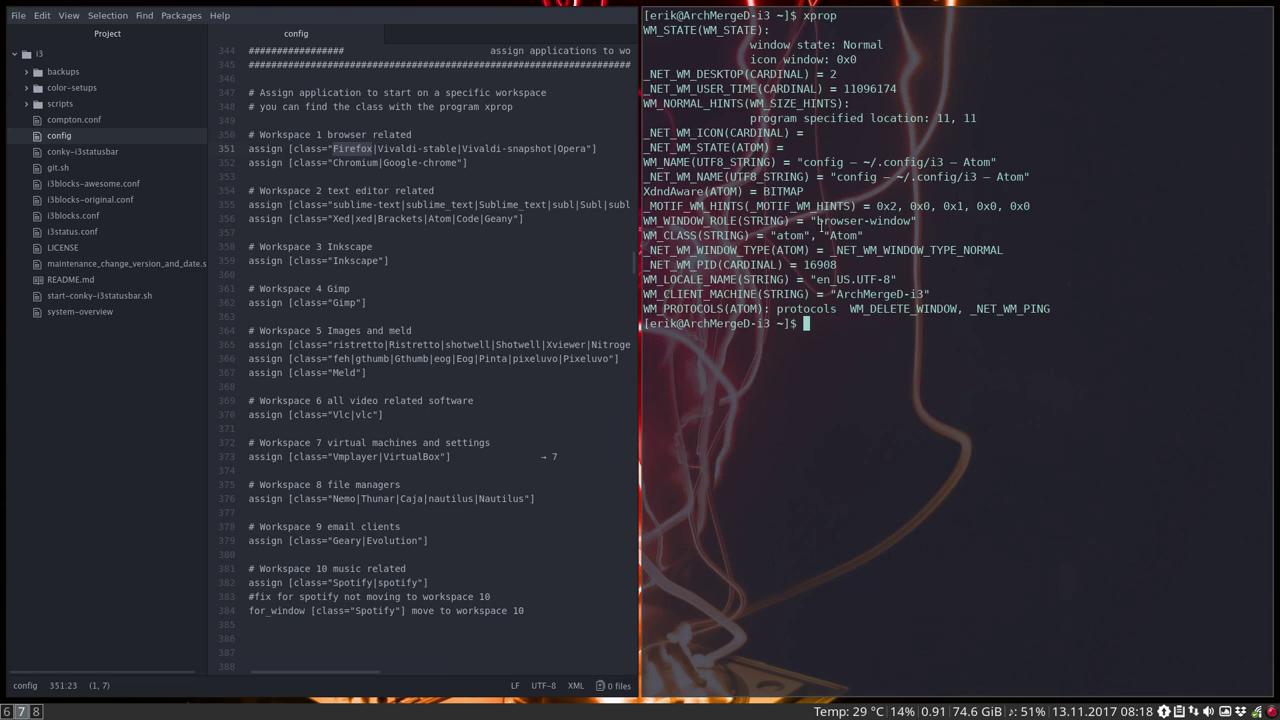
left_click_drag(863, 236, 643, 237)
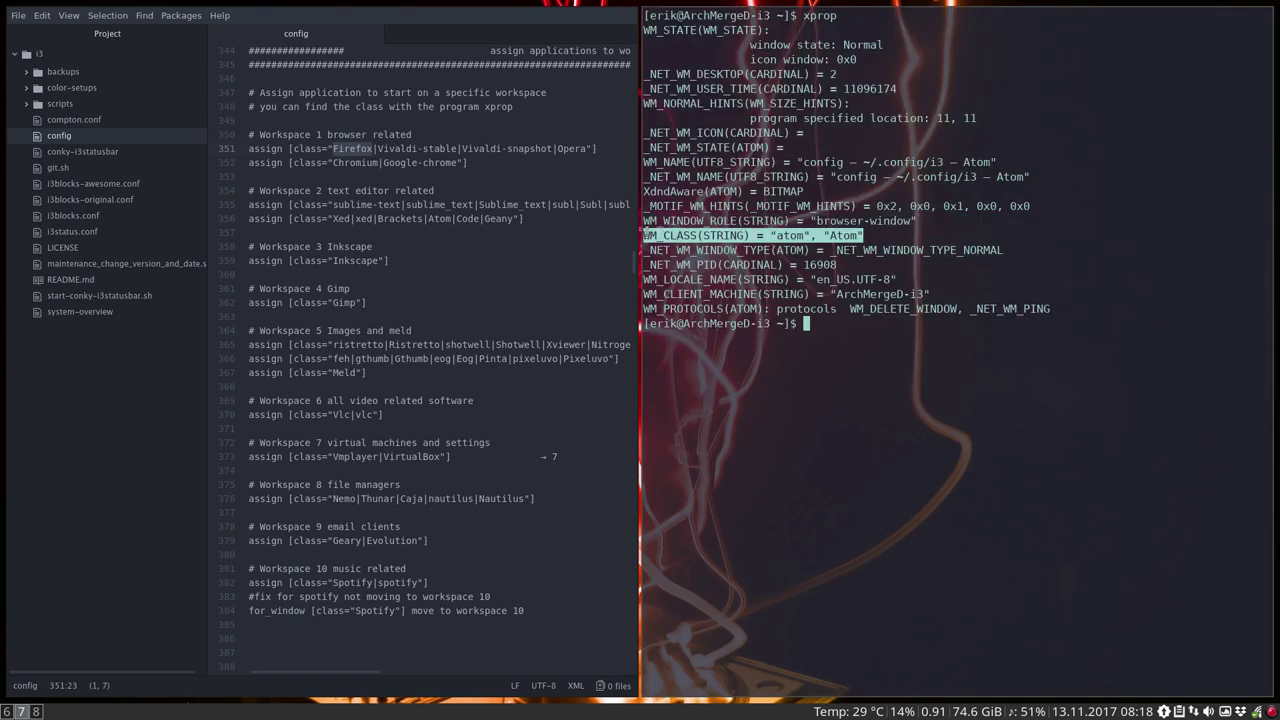
left_click(846, 233)
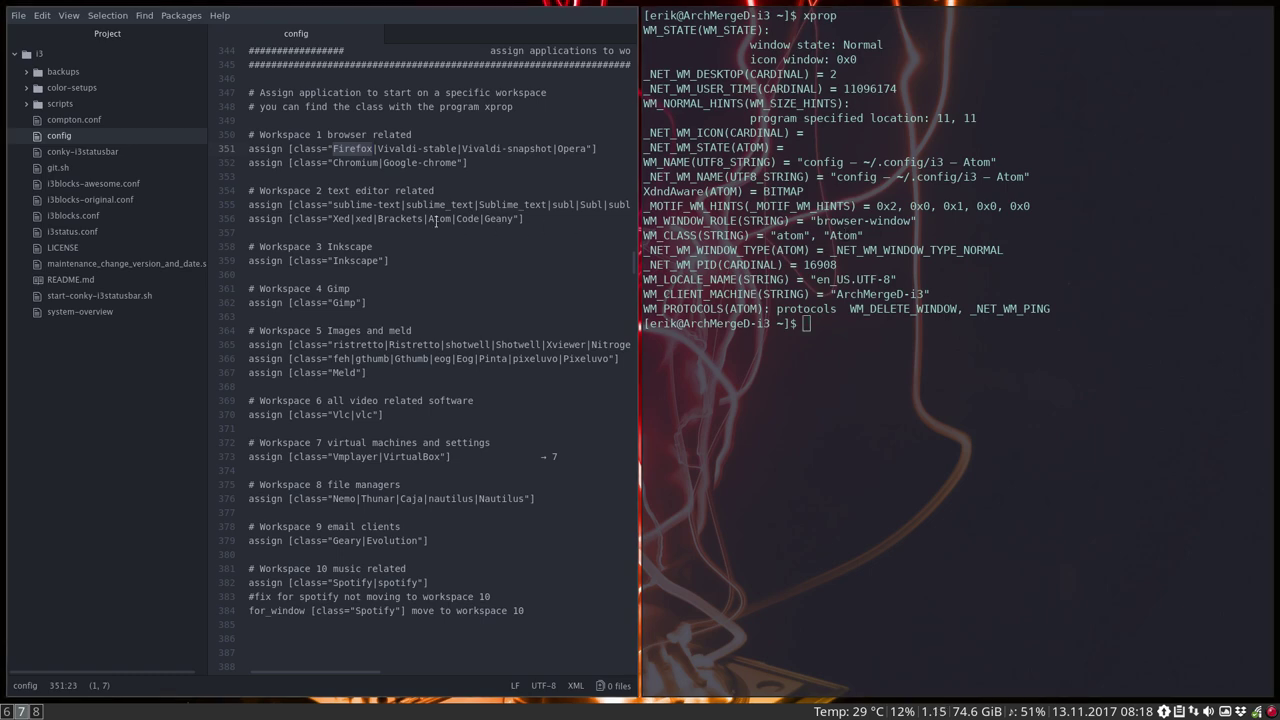
Compare the Atom class name in the xprop output with the Atom rule on line 356
left_click(435, 220)
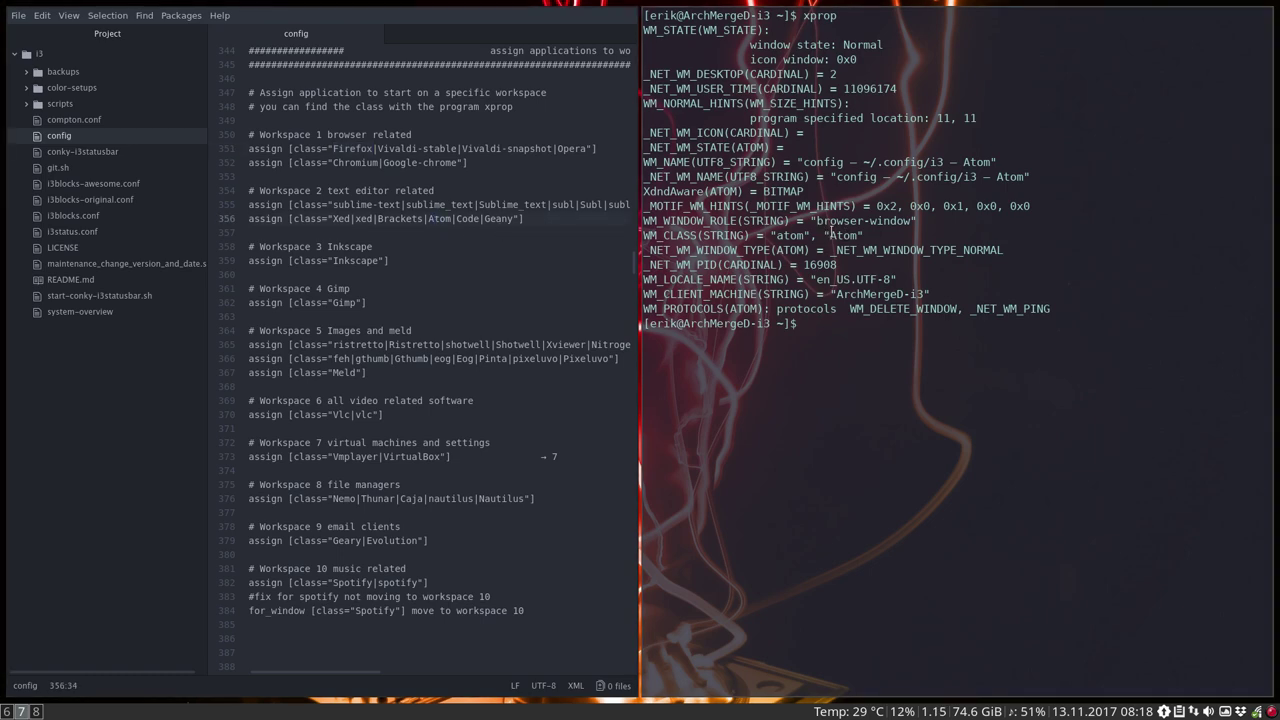
left_click_drag(829, 235, 857, 235)
left_click(457, 222)
left_click(815, 237)
Close the terminal and select 'class' in the sublime_text assign rule on line 355
key("super+q")
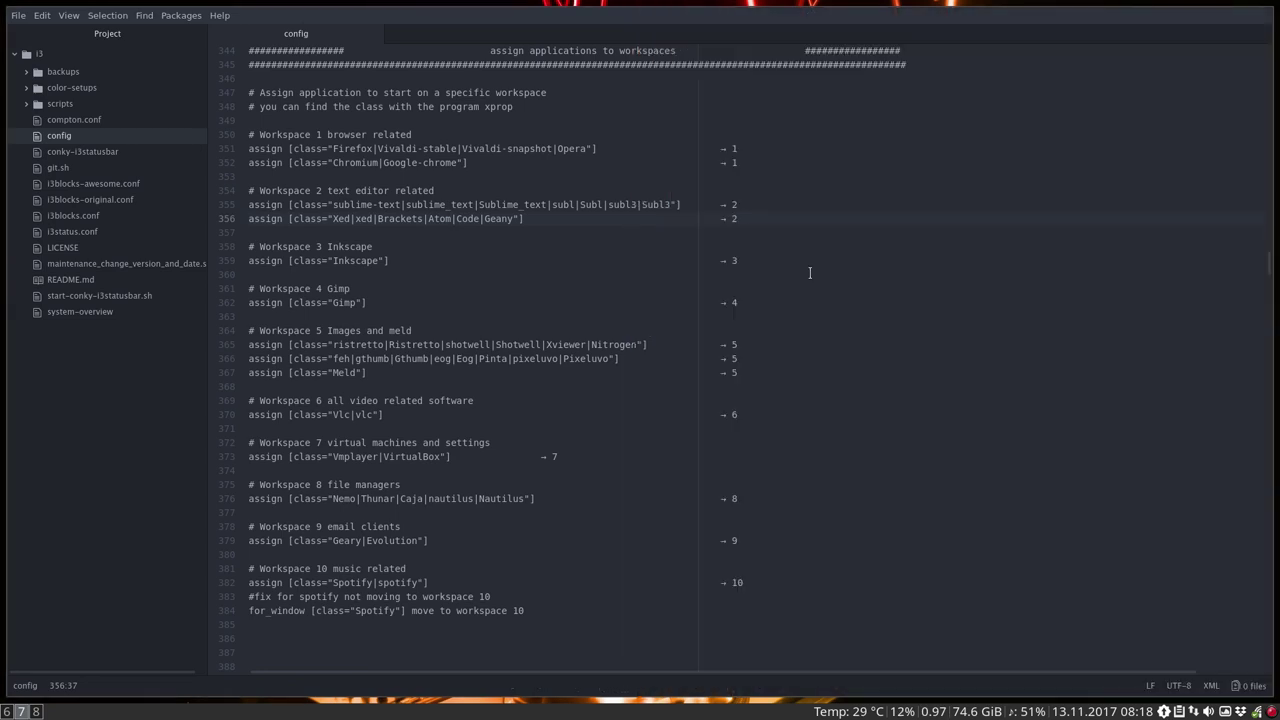
left_click(416, 205)
double_click(311, 204)
scroll(424, 256, "down", 3)
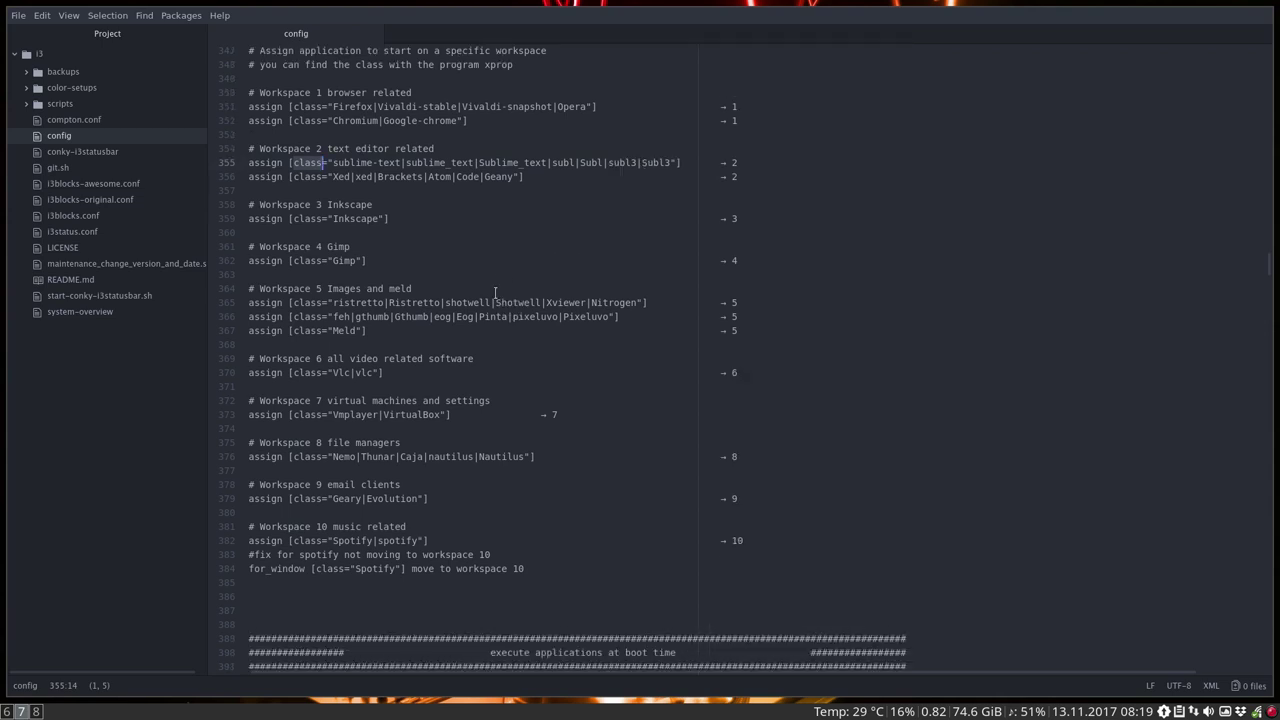
scroll(424, 256, "down", 6)
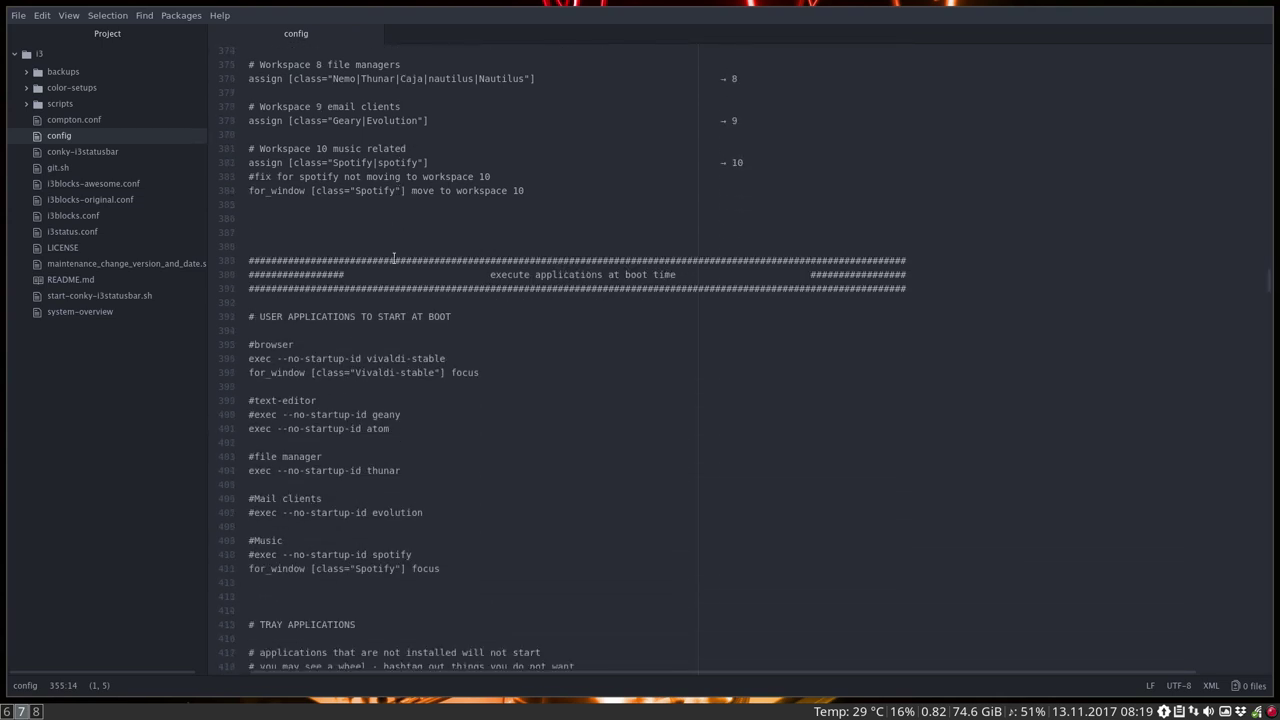
scroll(390, 258, "down", 3)
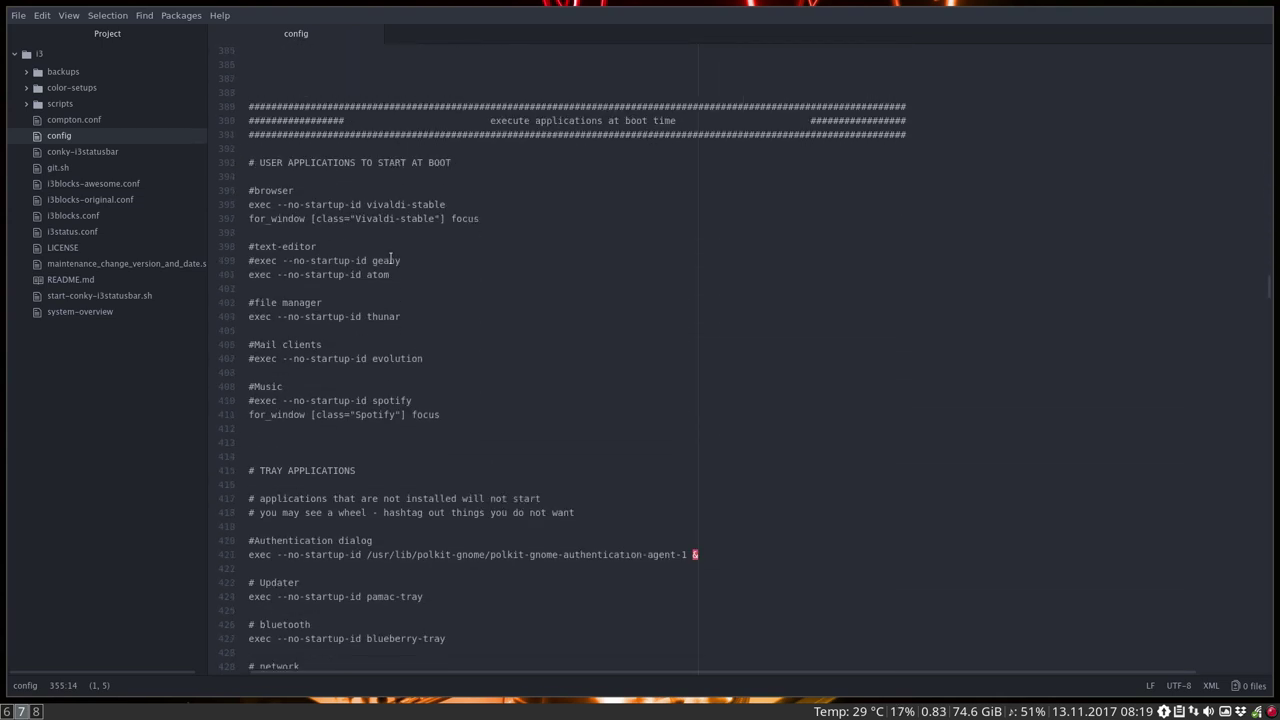
Review the Vivaldi startup lines, the commented geany line, and the Thunar file manager rule
left_click(249, 204)
left_click(383, 217)
scroll(384, 212, "down", 2)
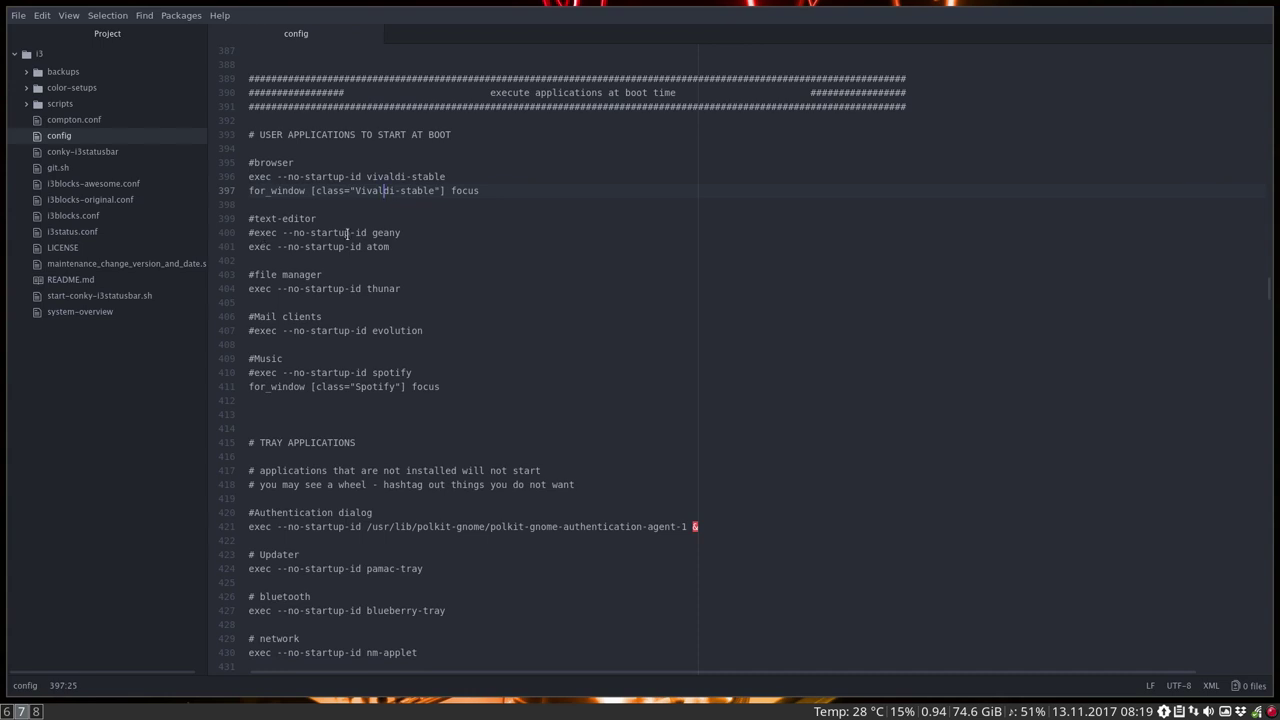
left_click_drag(349, 233, 406, 233)
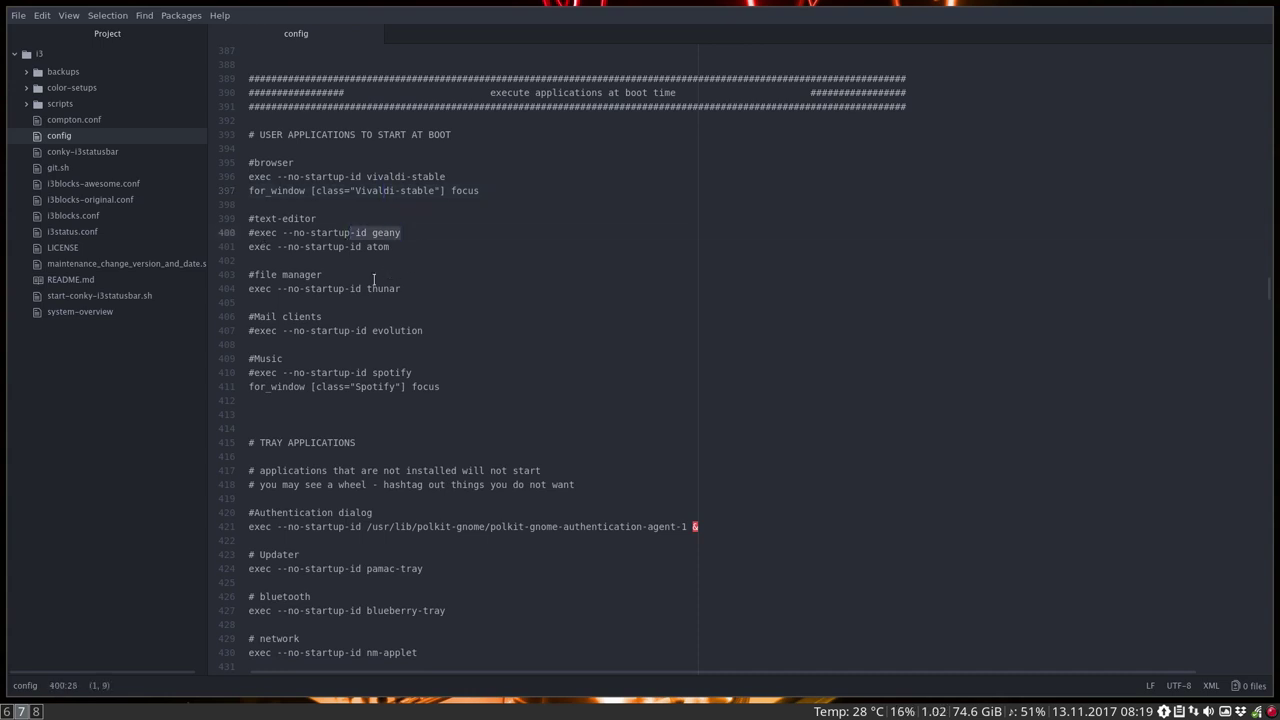
scroll(300, 260, "down", 1)
left_click(331, 246)
scroll(381, 260, "up", 8)
scroll(381, 260, "up", 1)
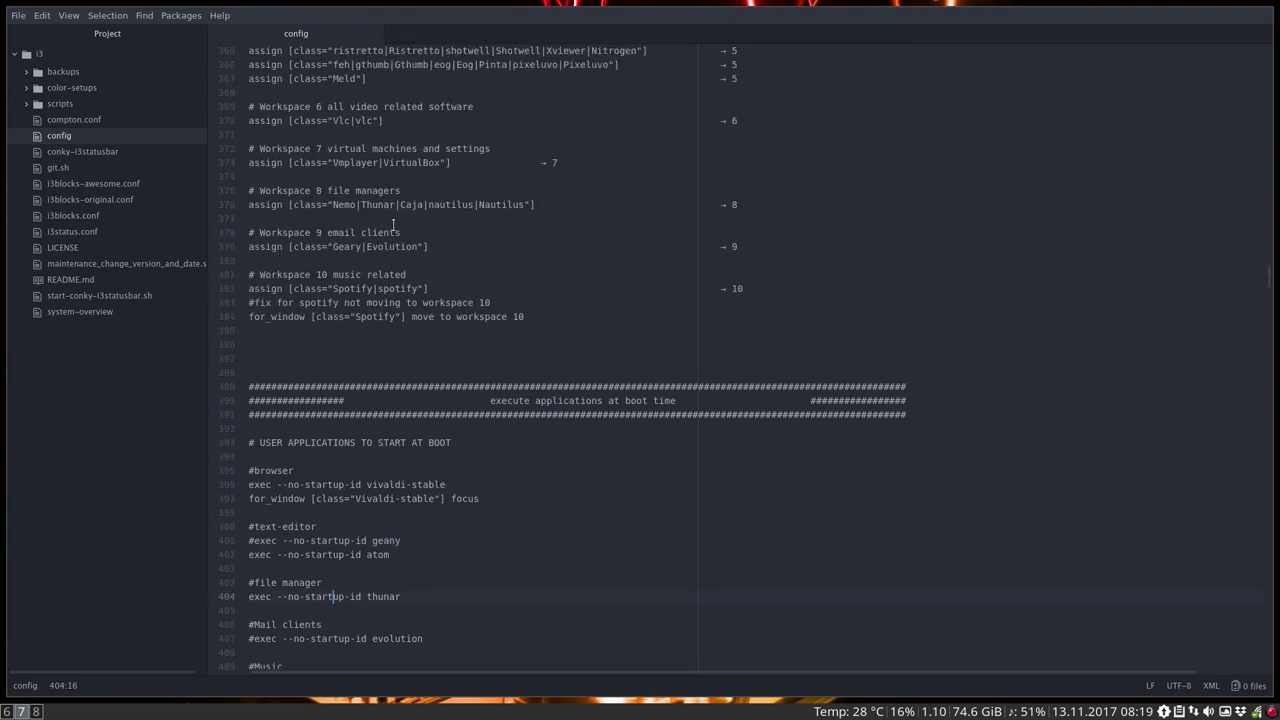
left_click_drag(366, 204, 396, 204)
scroll(462, 324, "down", 3)
scroll(351, 299, "down", 6)
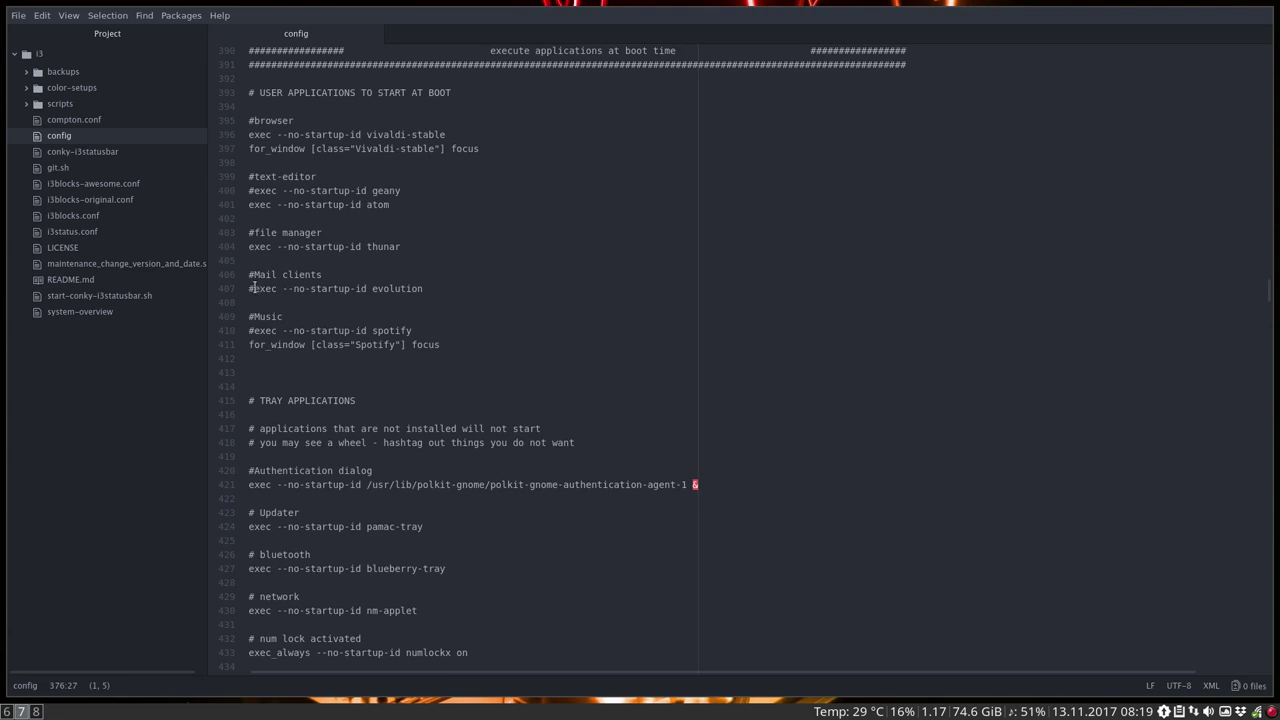
Uncomment the spotify exec line under #Music and save the config
left_click(255, 288)
scroll(278, 325, "down", 1)
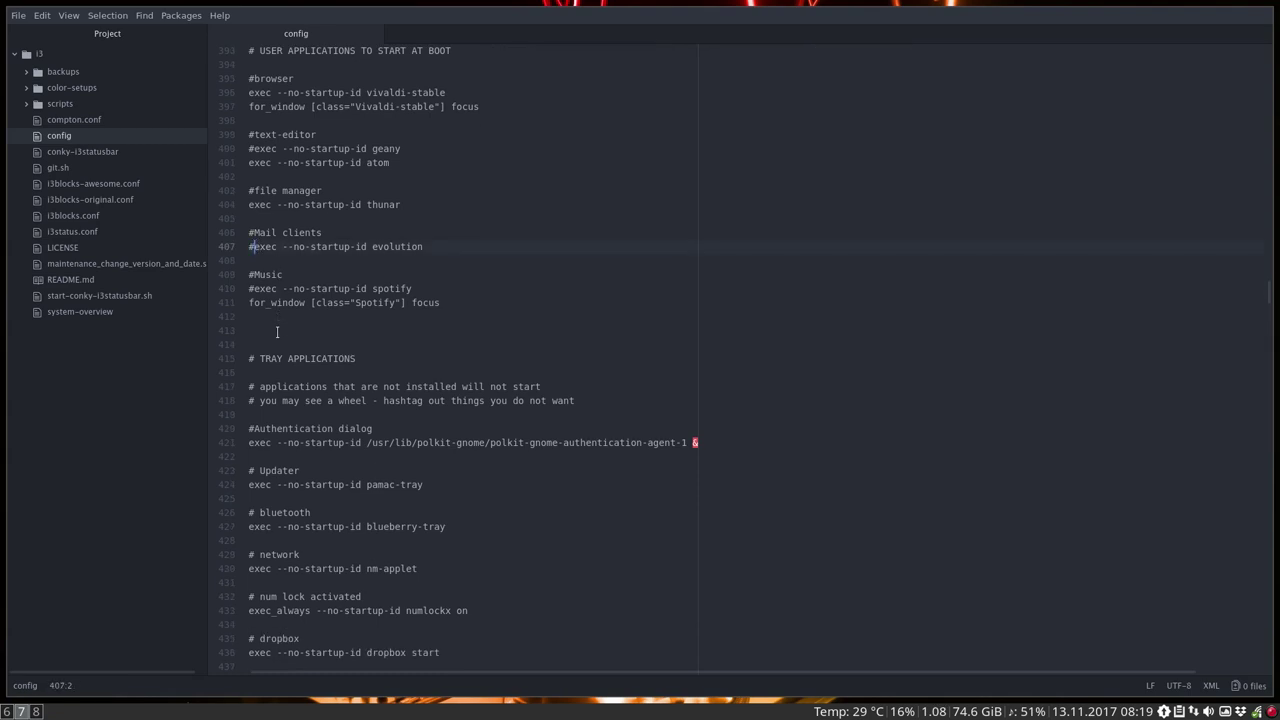
left_click(255, 288)
key("BackSpace")
key("ctrl+s")
left_click(328, 341)
Go over the authentication agent, pamac-tray and blueberry-tray startup lines
scroll(328, 341, "down", 1)
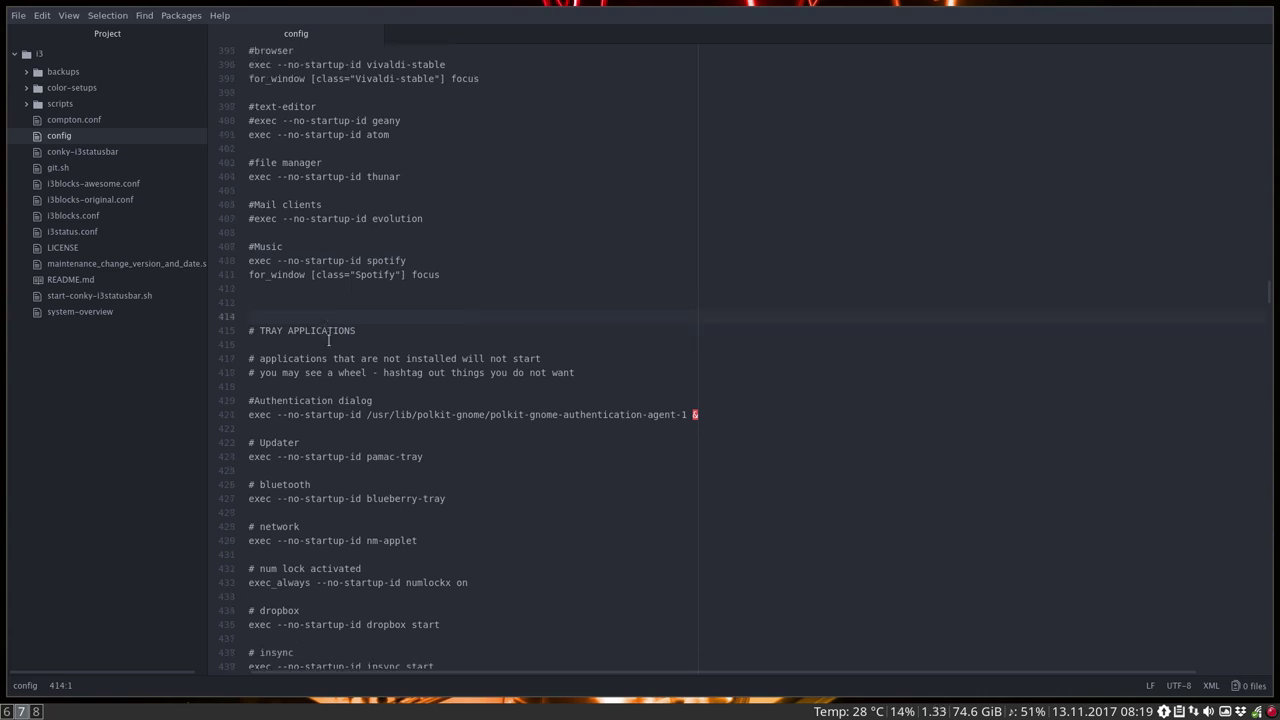
scroll(328, 341, "down", 5)
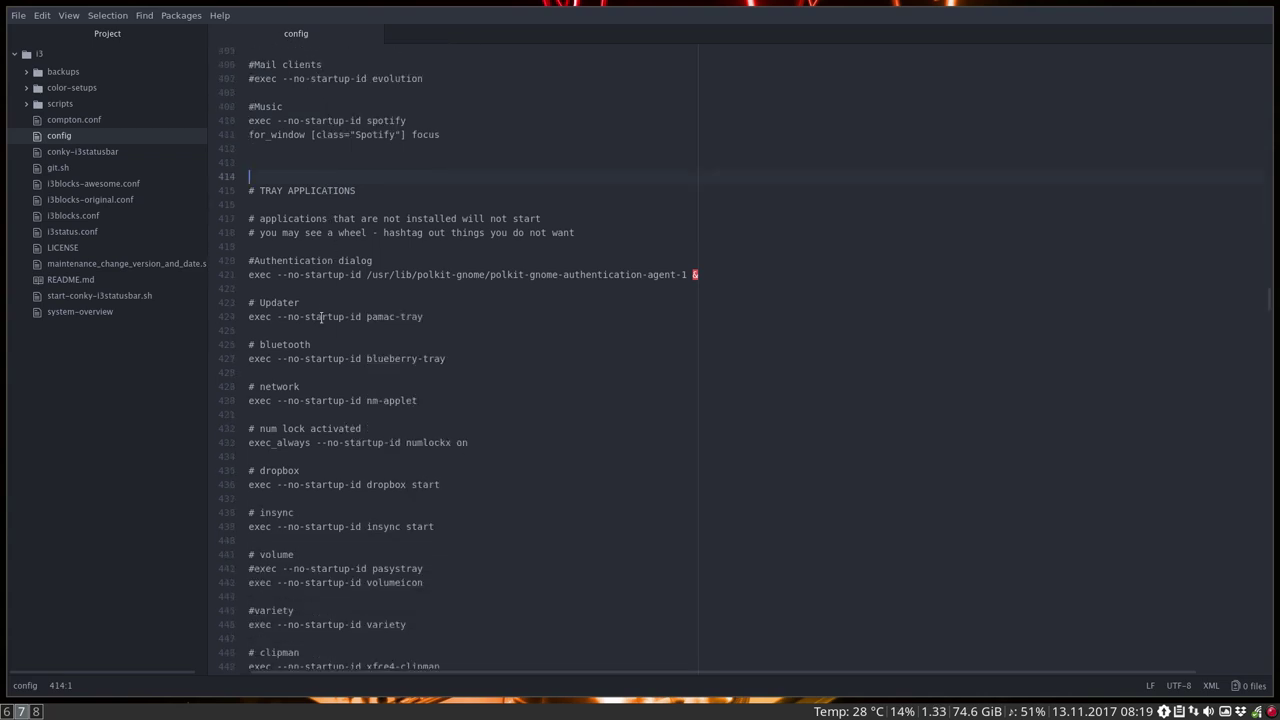
scroll(318, 308, "down", 1)
left_click(251, 246)
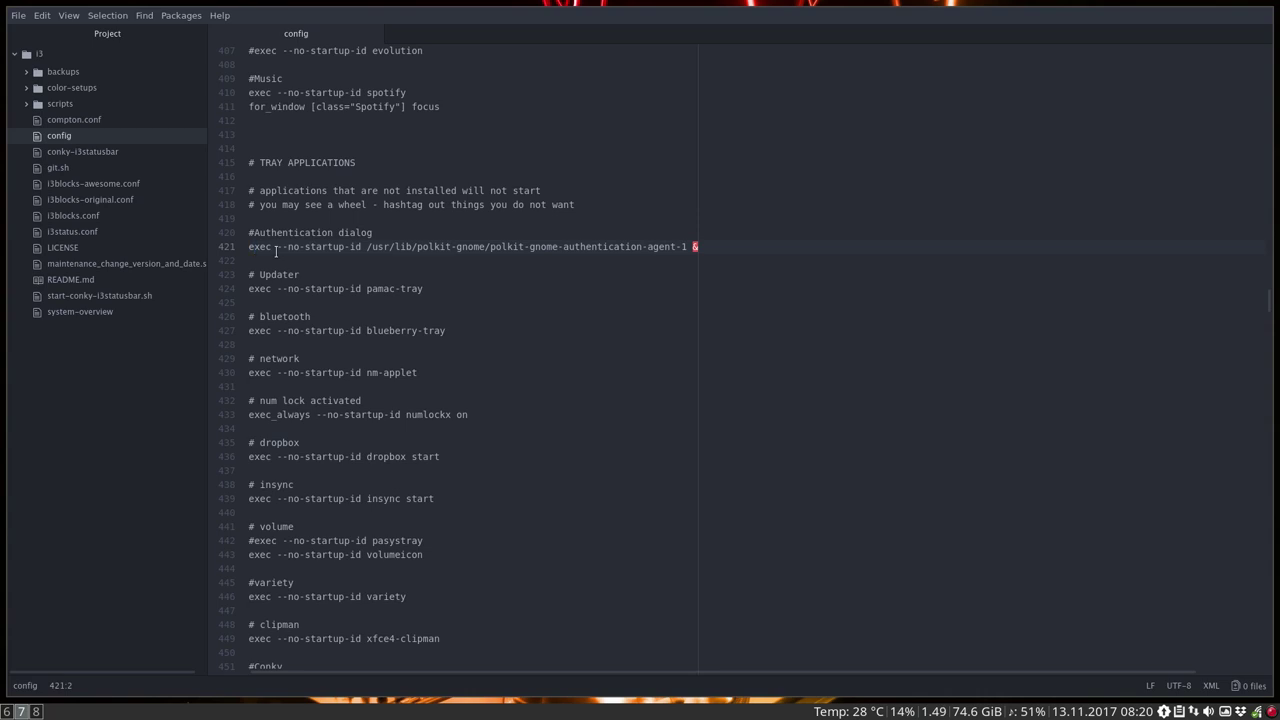
key("Down")
key("Down")
key("Down")
left_click(402, 288)
left_click(395, 331)
Go over the nm-applet, numlockx and insync tray entries down to the Conky line
scroll(385, 350, "down", 1)
left_click(378, 330)
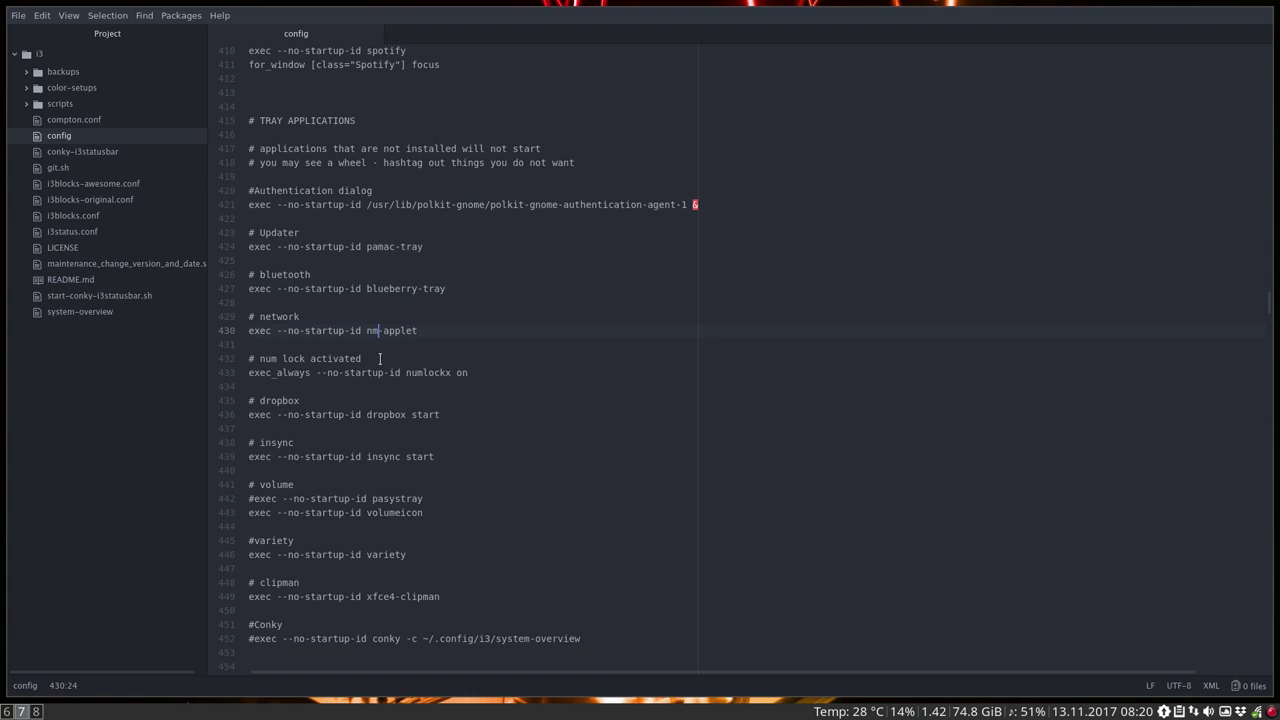
scroll(380, 358, "down", 1)
left_click(421, 330)
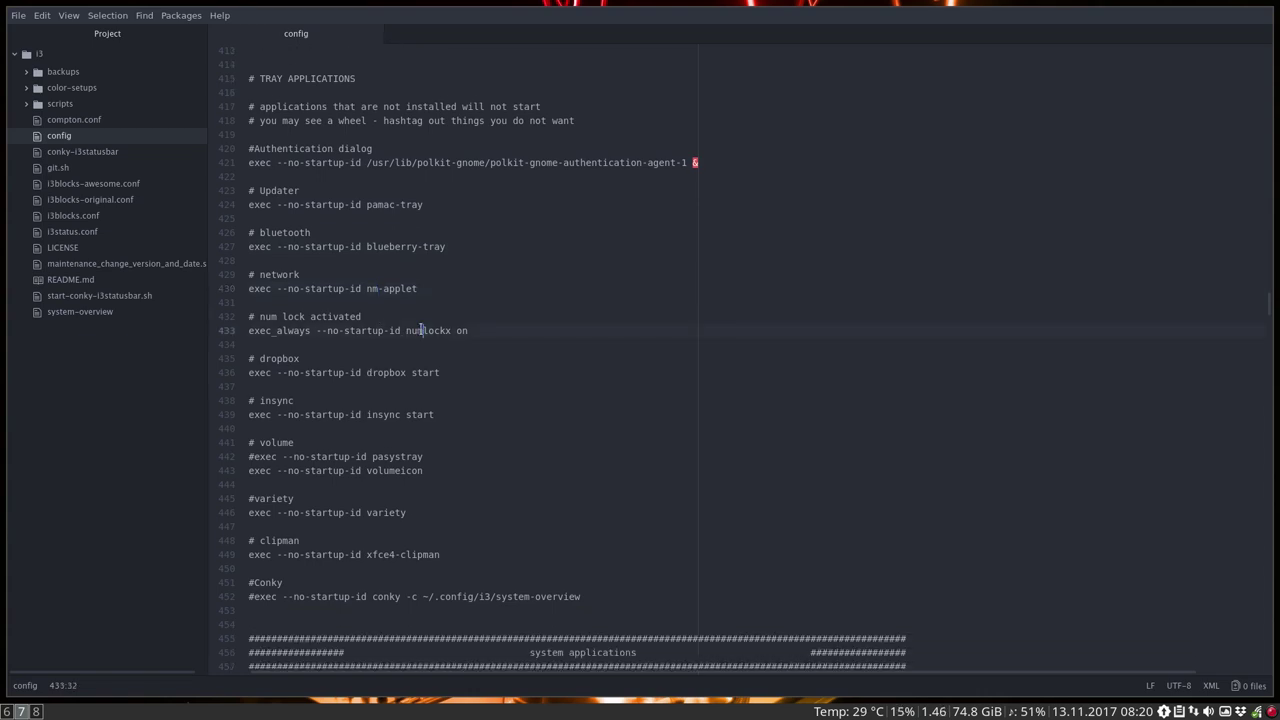
left_click(475, 330)
scroll(380, 370, "down", 1)
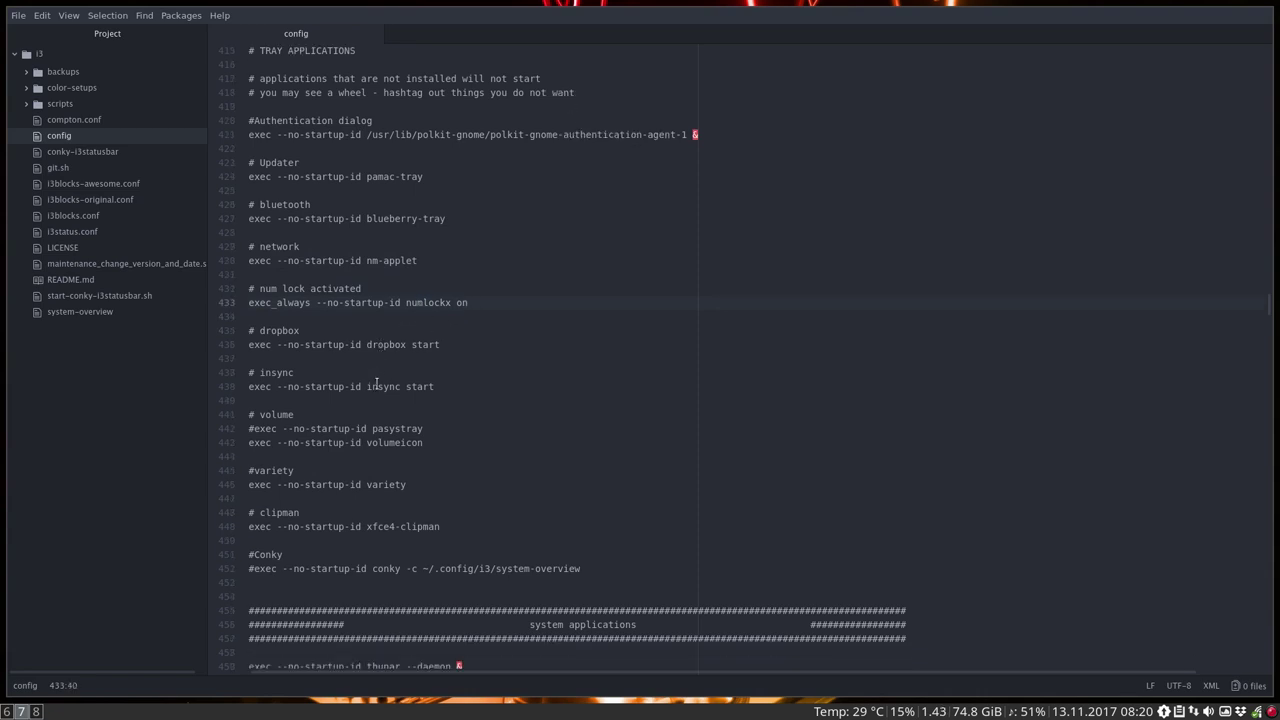
left_click(377, 386)
scroll(391, 386, "down", 3)
Select the commented pasystray startup line and its command after the #
left_click(388, 358)
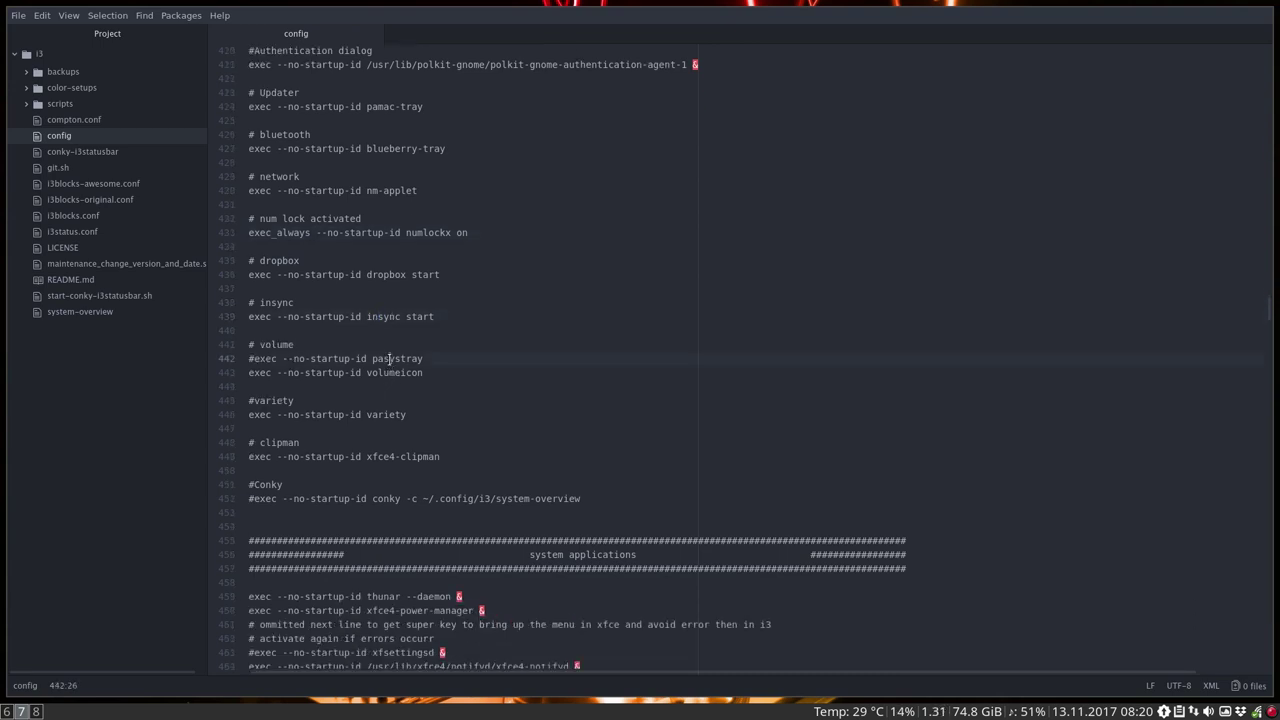
left_click_drag(424, 358, 245, 380)
scroll(324, 382, "down", 2)
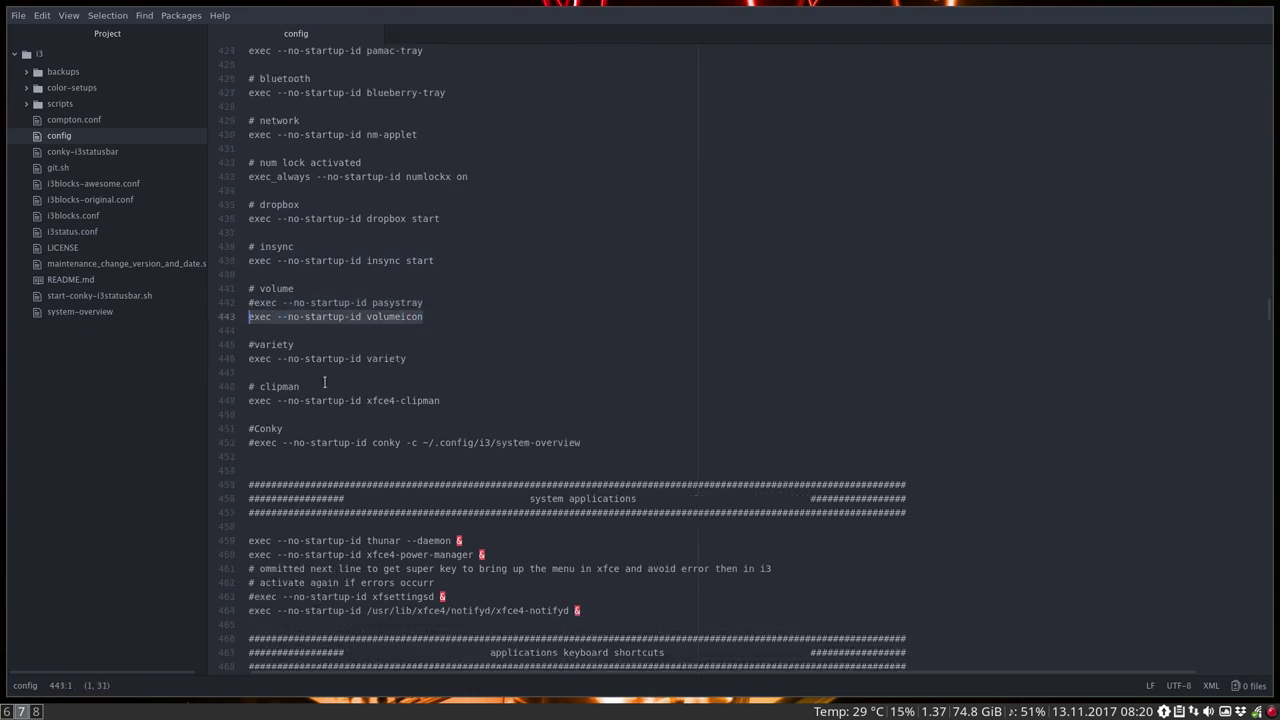
left_click_drag(423, 303, 240, 305)
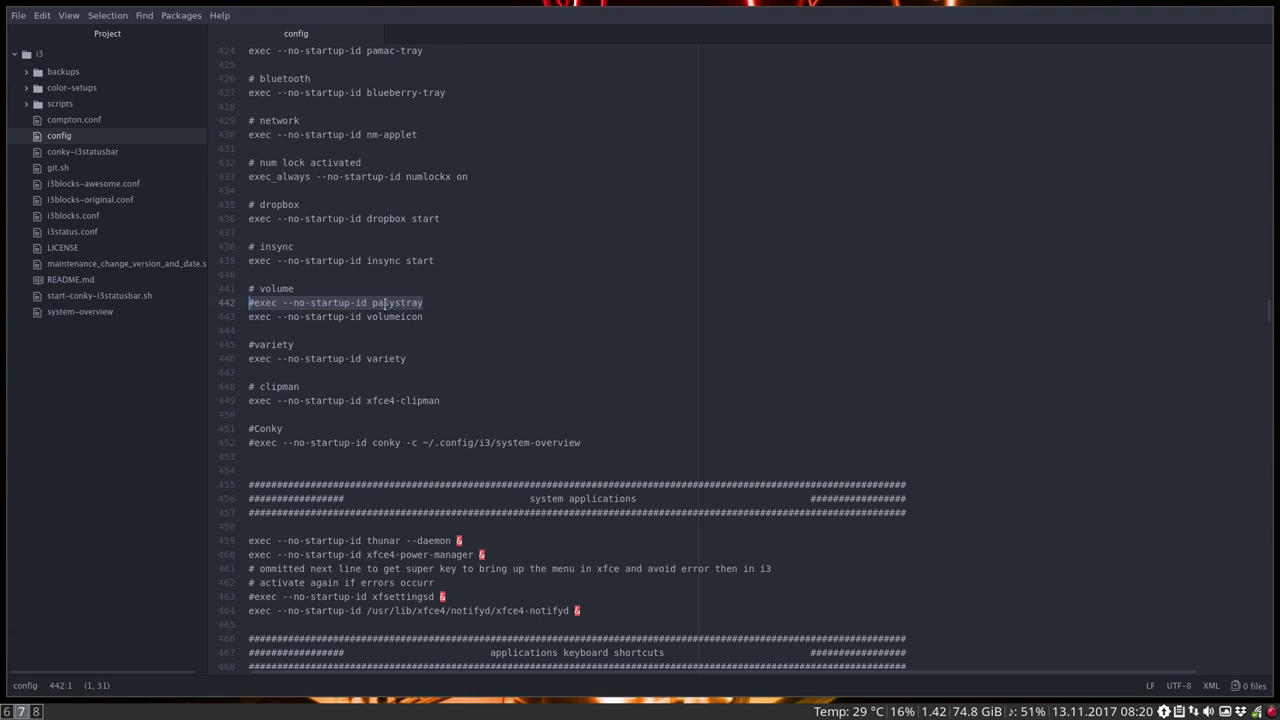
left_click_drag(423, 303, 248, 305)
Point out the volumeicon, variety, xfce4-clipman and Conky entries, continuing to system applications
left_click(327, 316)
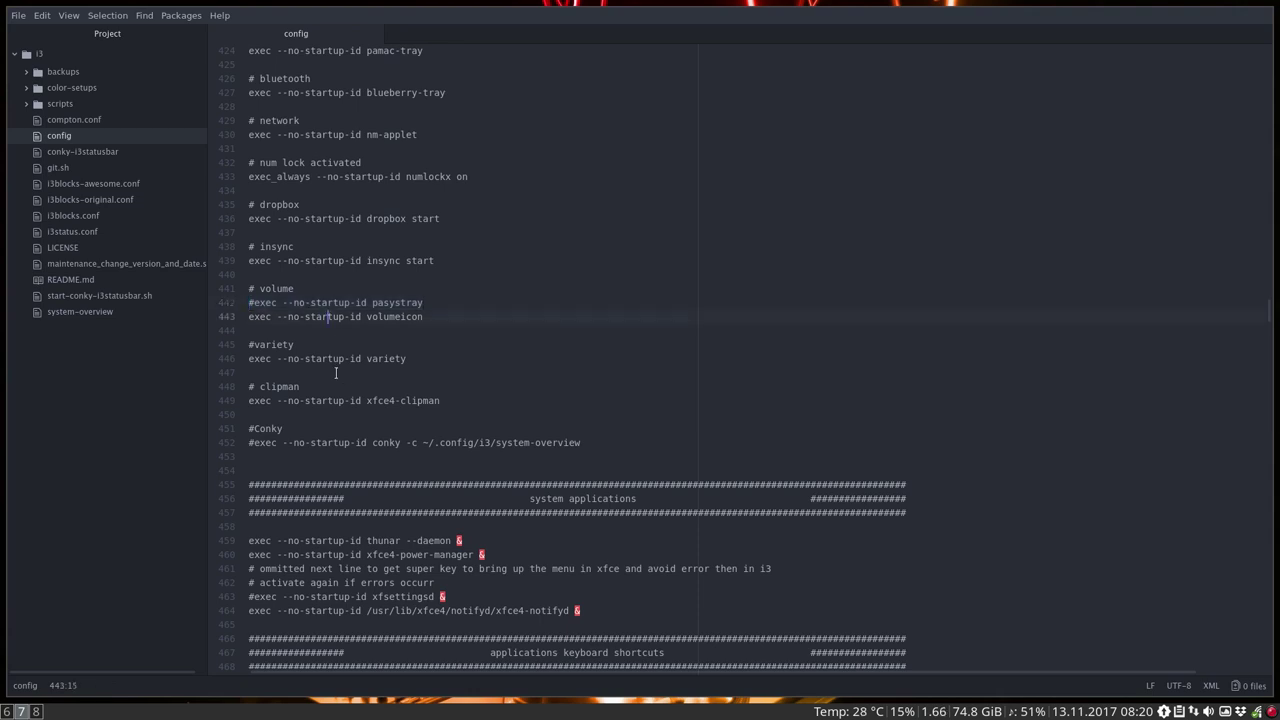
scroll(336, 373, "down", 2)
left_click(371, 302)
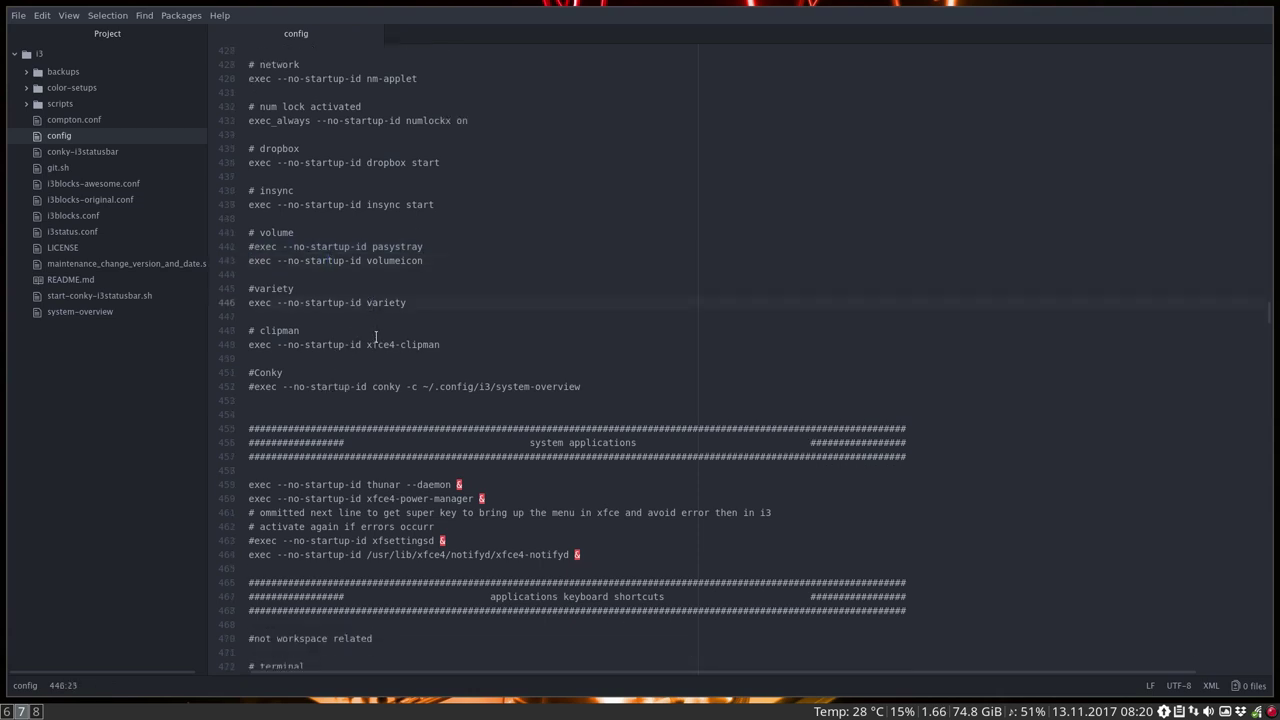
left_click(376, 344)
scroll(370, 350, "down", 1)
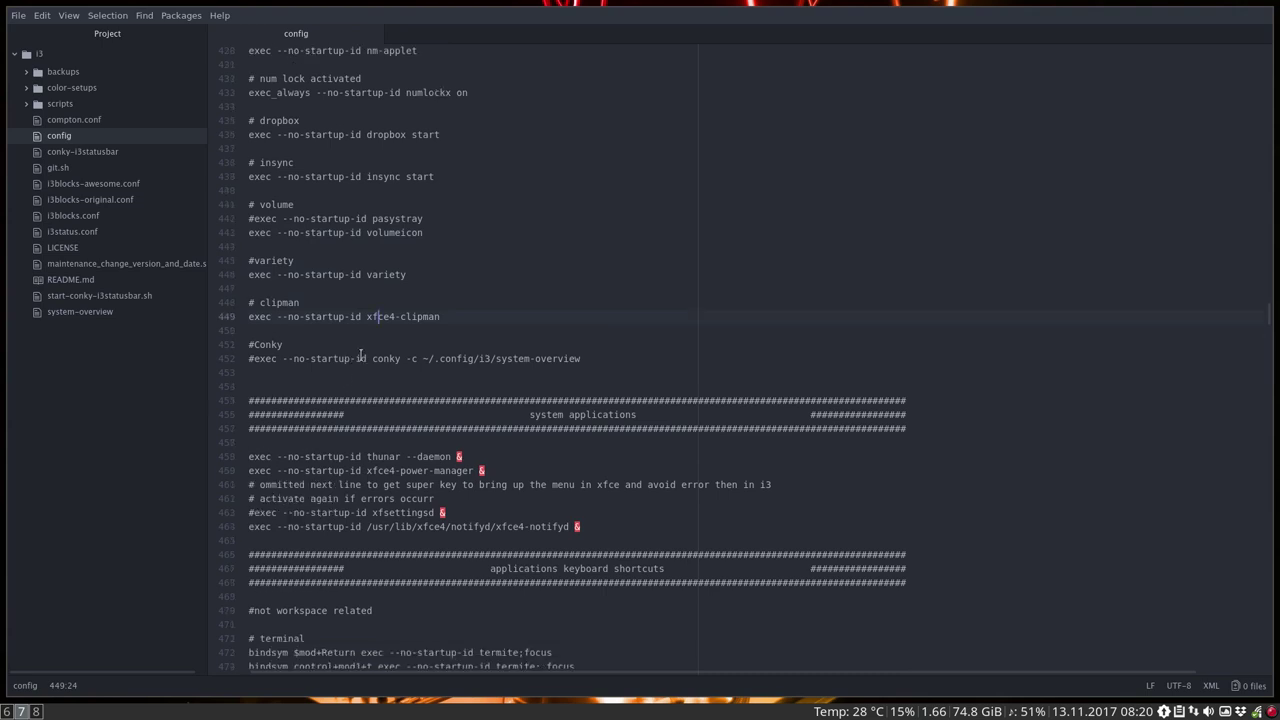
left_click(258, 361)
scroll(338, 346, "down", 3)
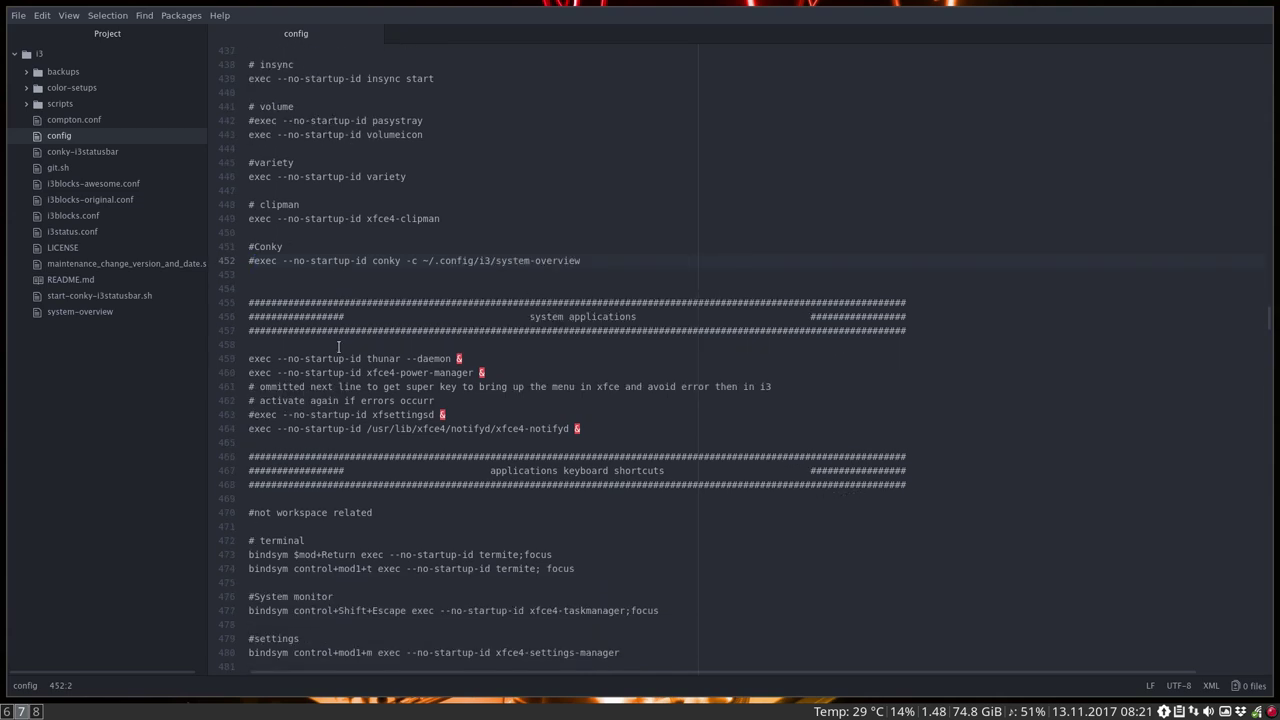
Highlight the thunar --daemon and xfce4-power-manager startup lines
scroll(338, 346, "down", 2)
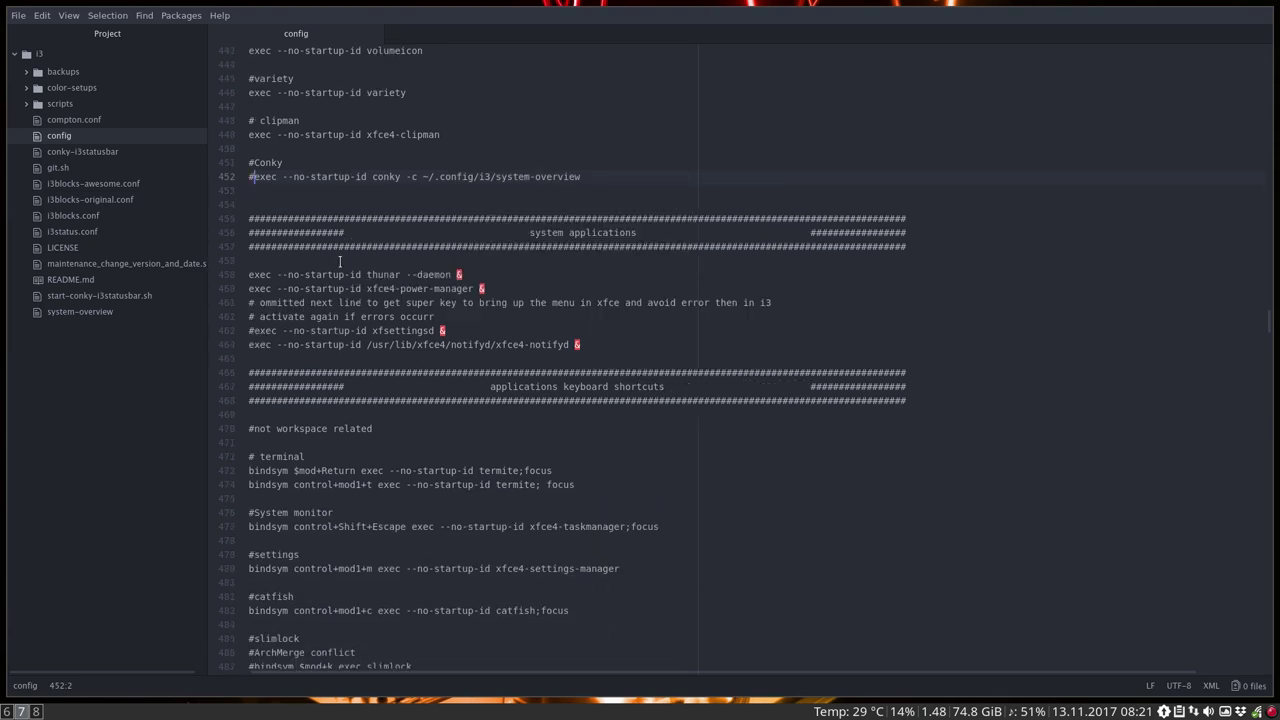
left_click(437, 275)
left_click_drag(475, 273, 240, 278)
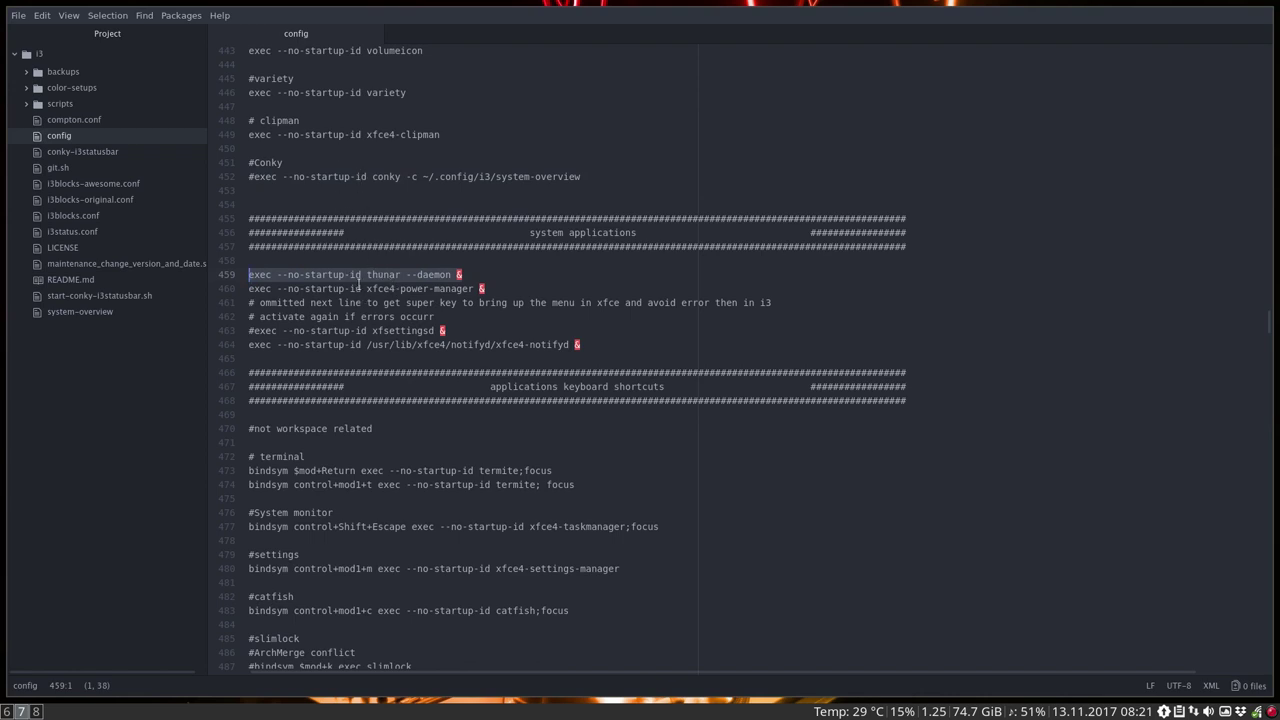
left_click(273, 288)
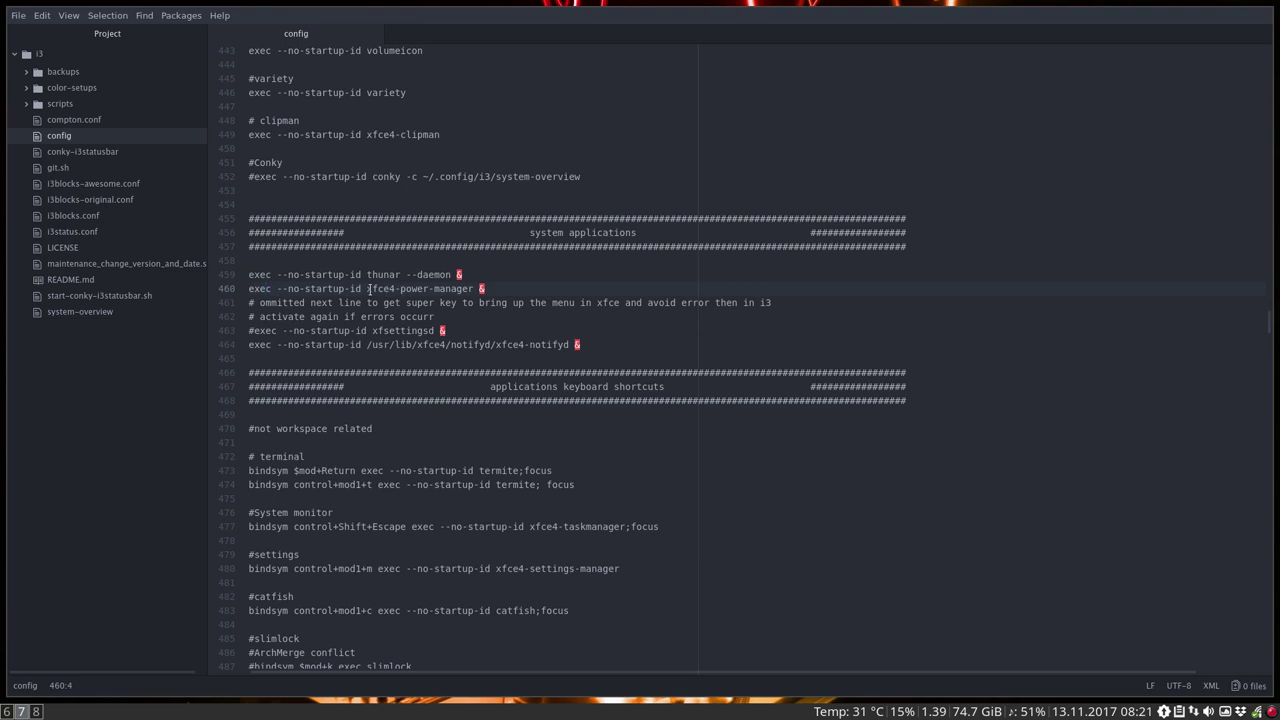
mouse_move(368, 289)
left_mouse_down()
mouse_move(473, 289)
mouse_move(366, 289)
left_mouse_up()
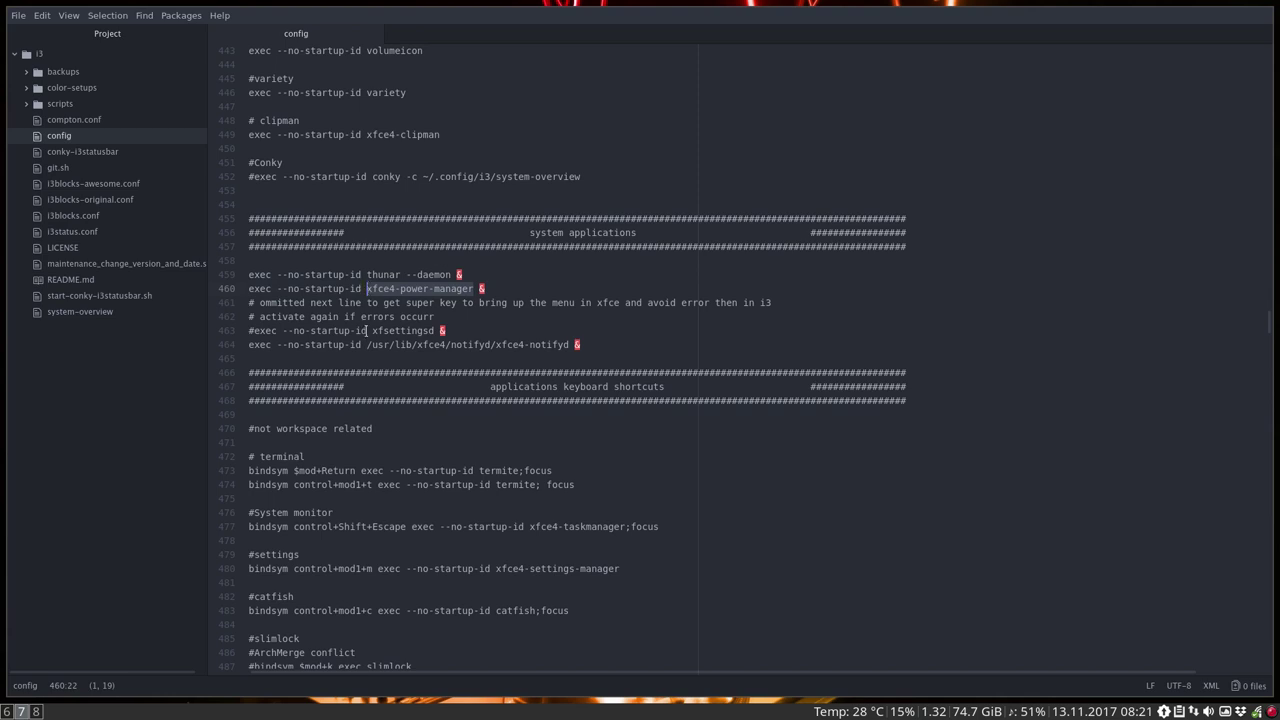
Highlight the xfce4-notifyd startup path, then move down to the keyboard shortcuts section
left_click_drag(586, 345, 248, 350)
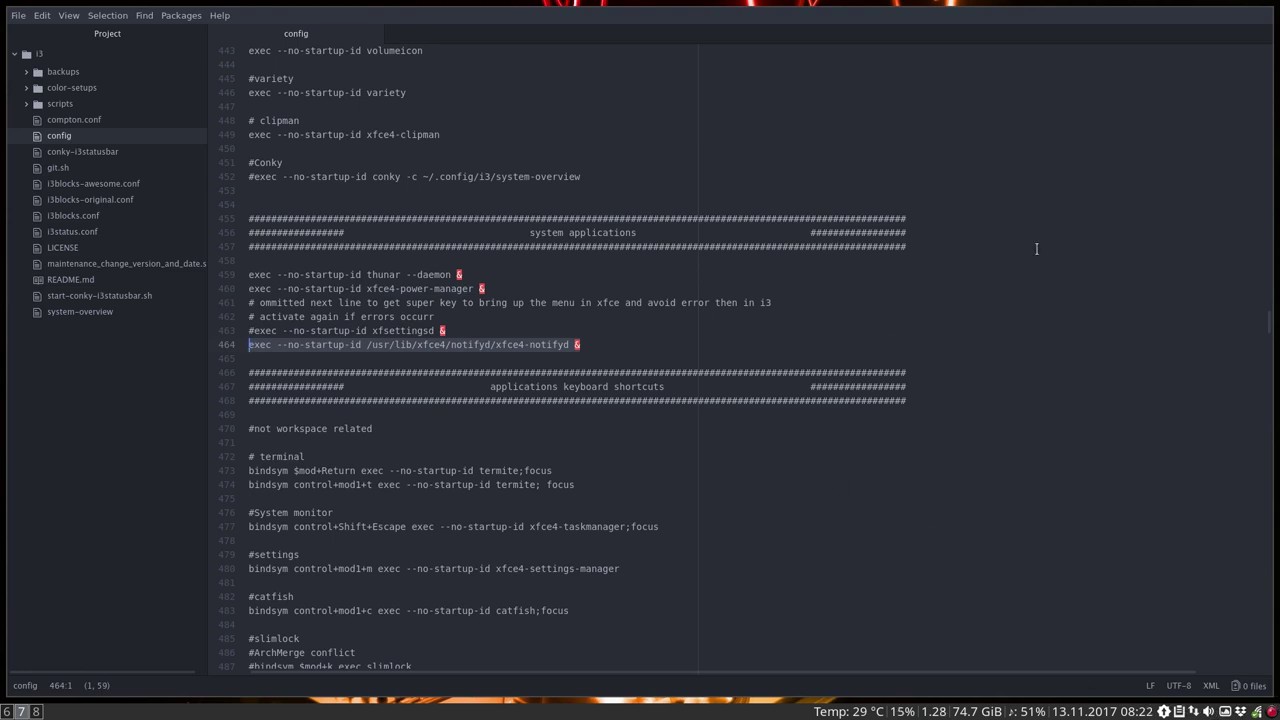
scroll(1149, 157, "up", 1)
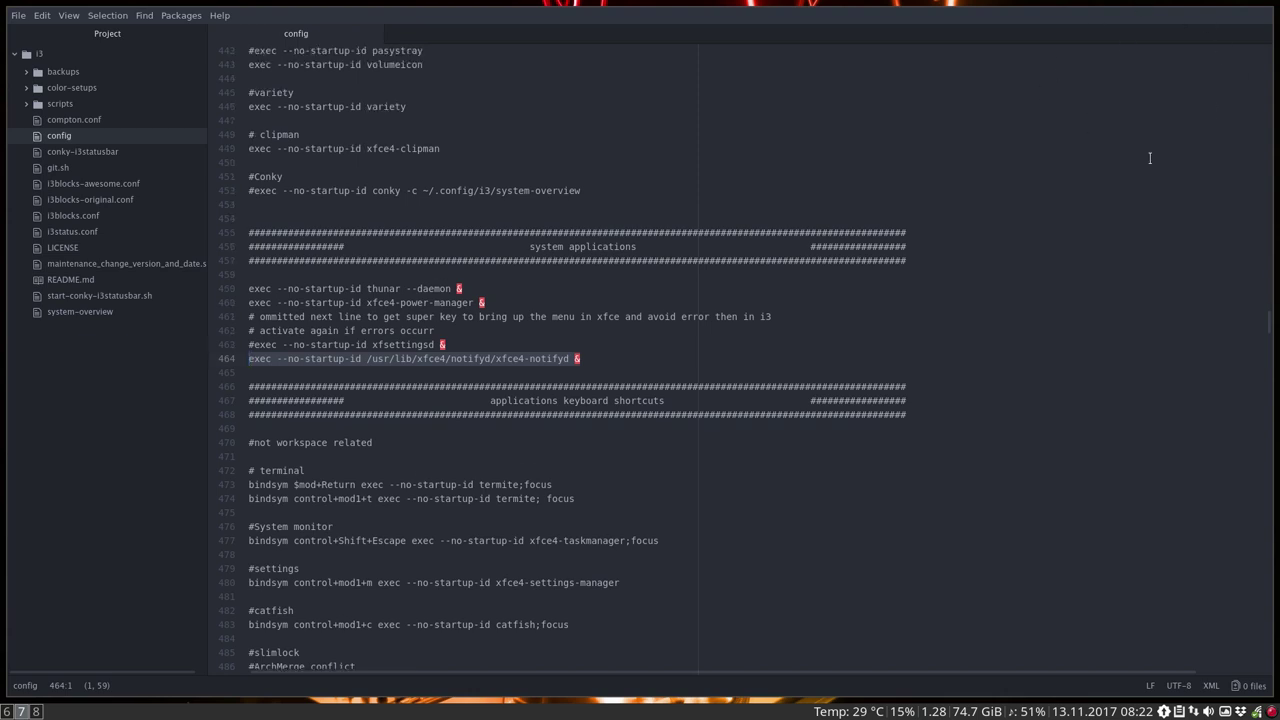
scroll(474, 412, "down", 5)
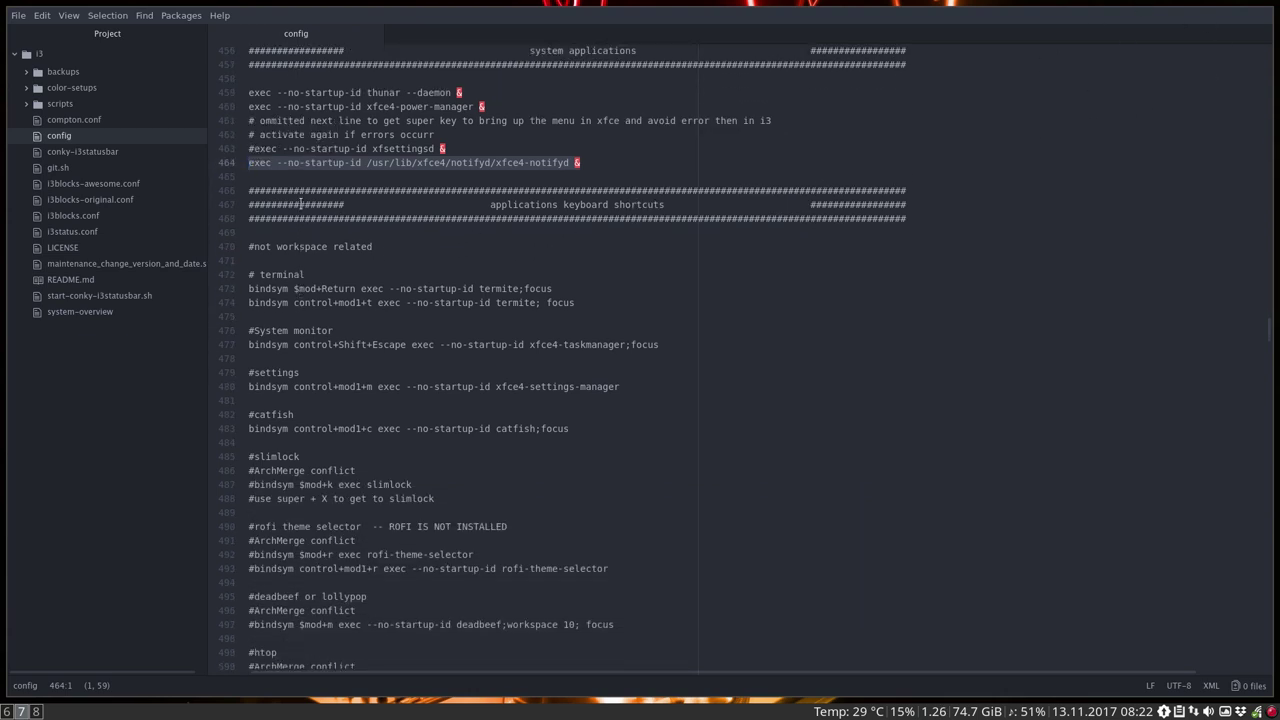
left_click(286, 163)
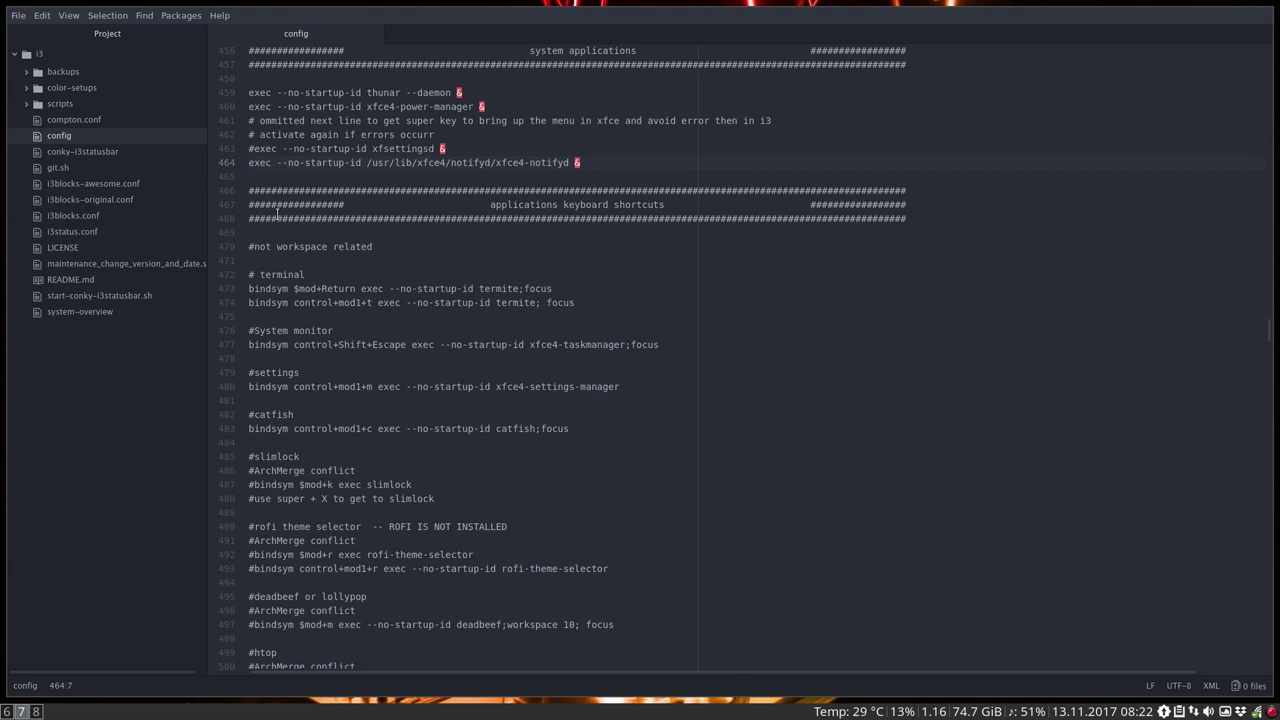
scroll(277, 214, "down", 1)
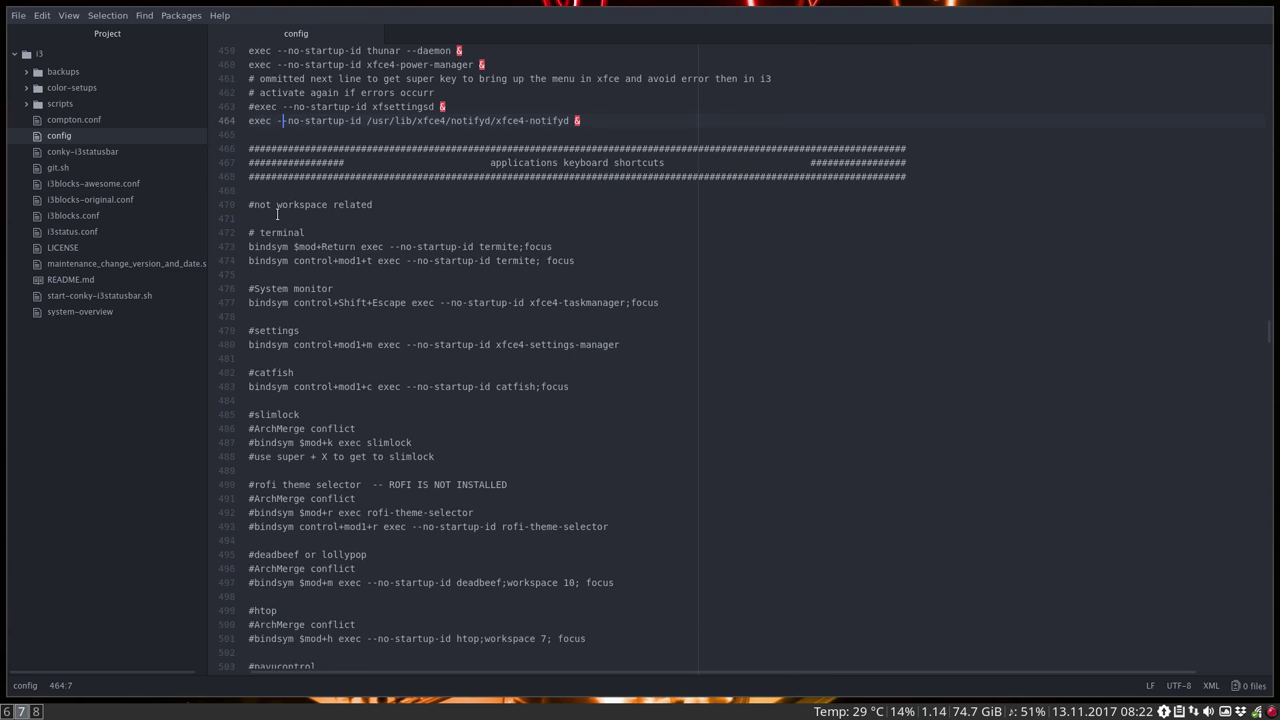
scroll(284, 246, "down", 1)
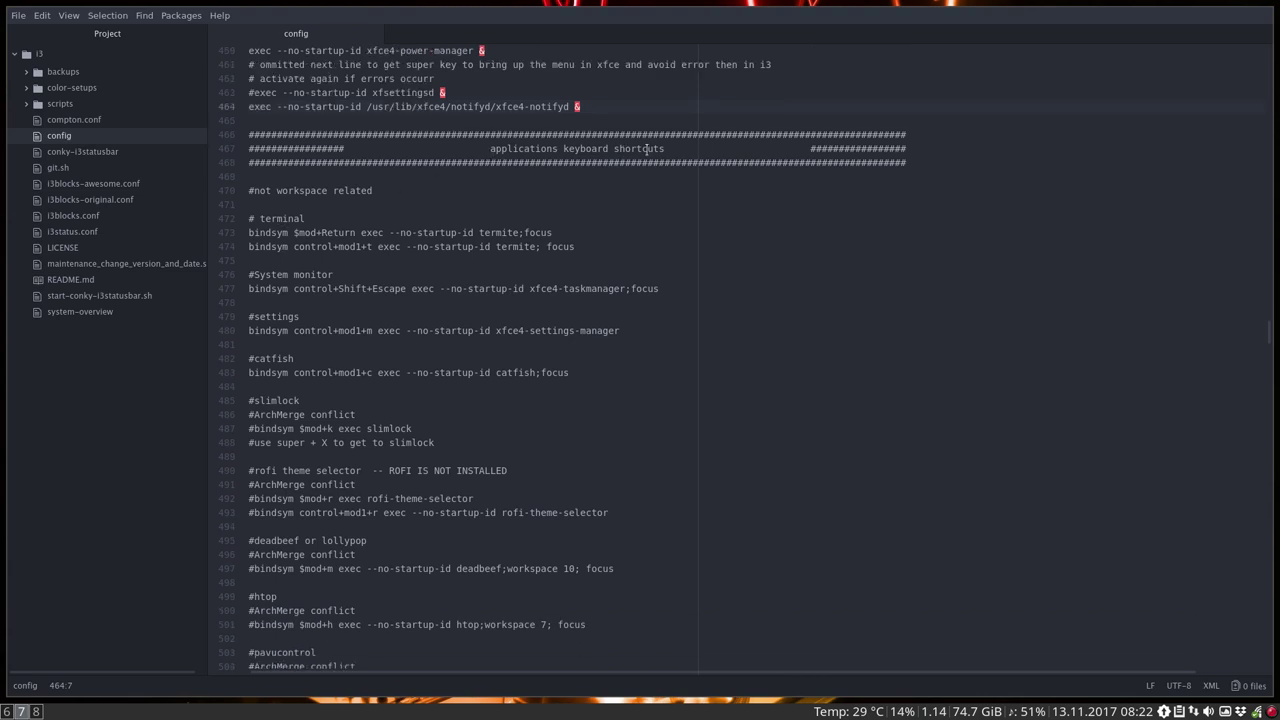
Highlight the -no-startup-id catfish part of the catfish binding on line 483
scroll(282, 175, "down", 1)
scroll(279, 226, "down", 1)
scroll(279, 226, "down", 3)
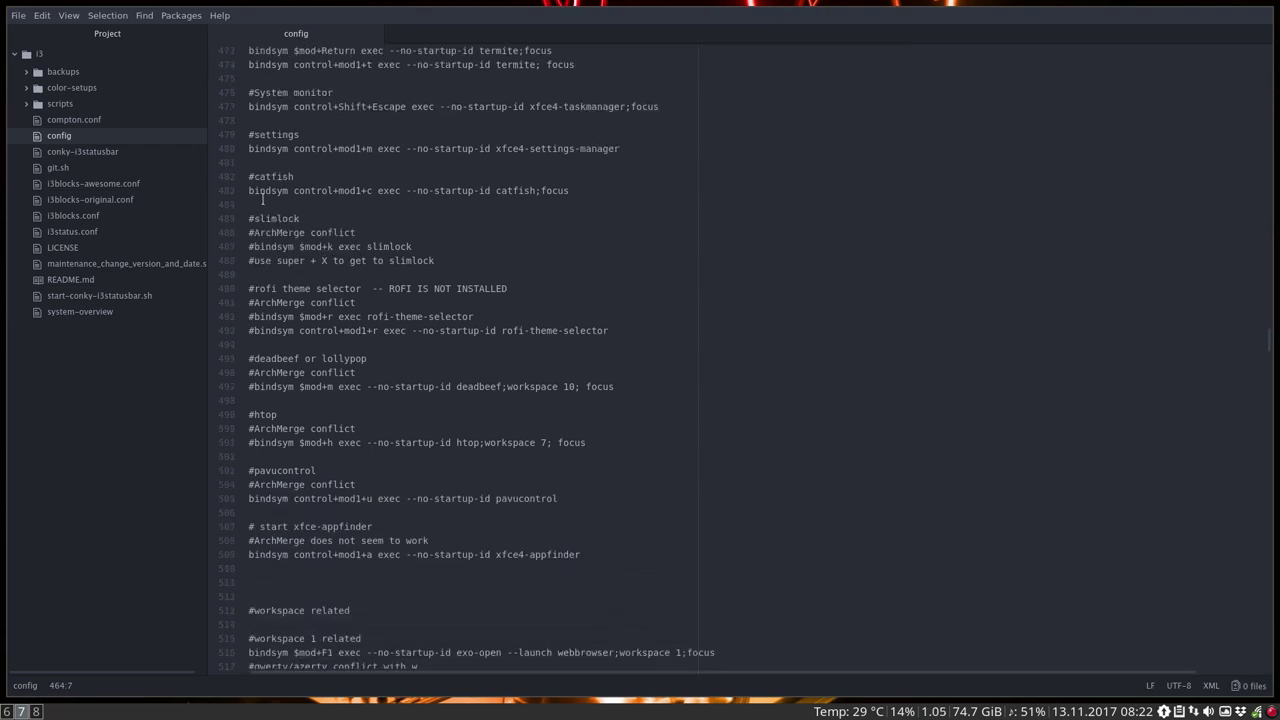
left_click_drag(570, 190, 494, 186)
left_click(499, 203)
left_click(452, 191)
left_click_drag(415, 191, 538, 191)
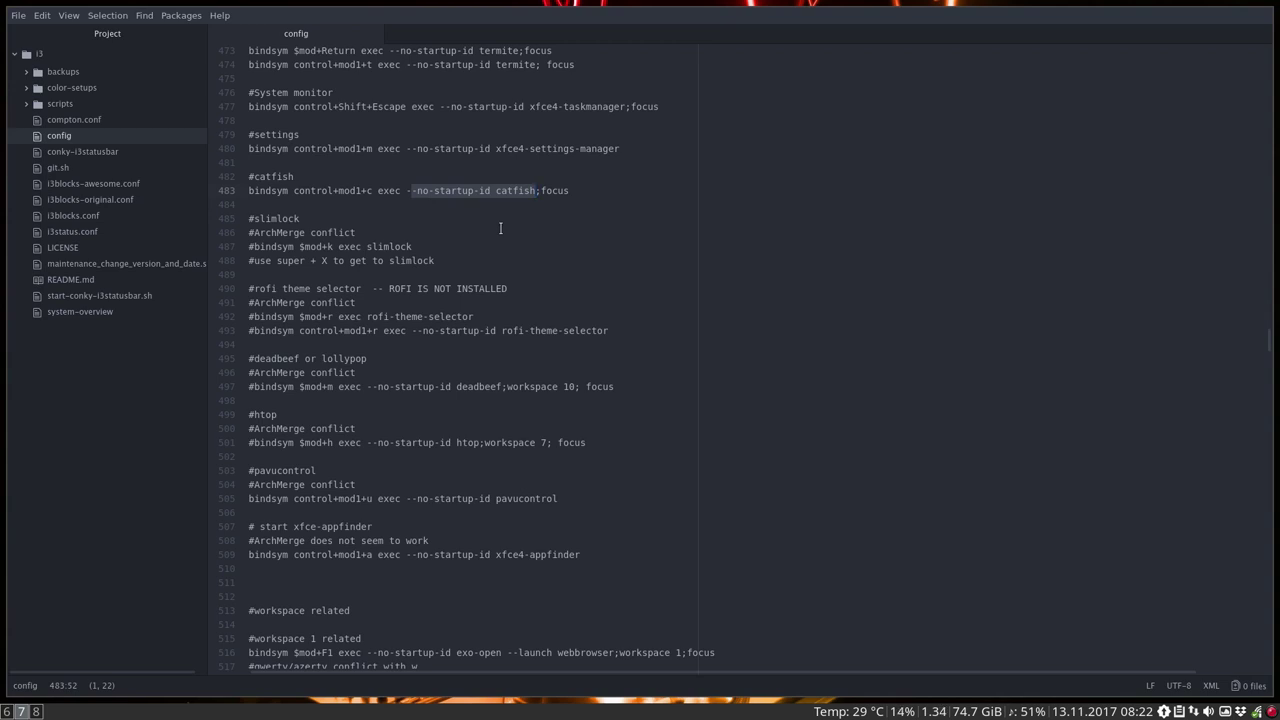
Point at the commented-out htop binding and continue to the workspace related bindings
scroll(500, 228, "down", 2)
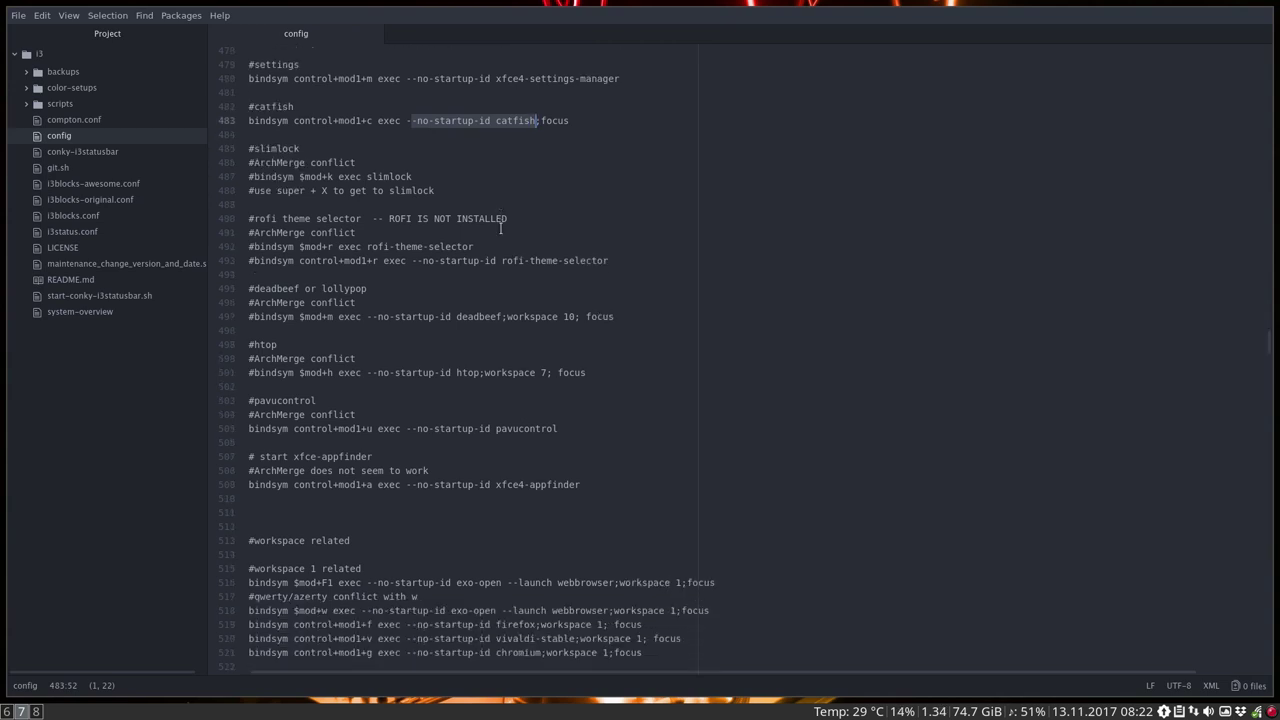
scroll(500, 228, "down", 3)
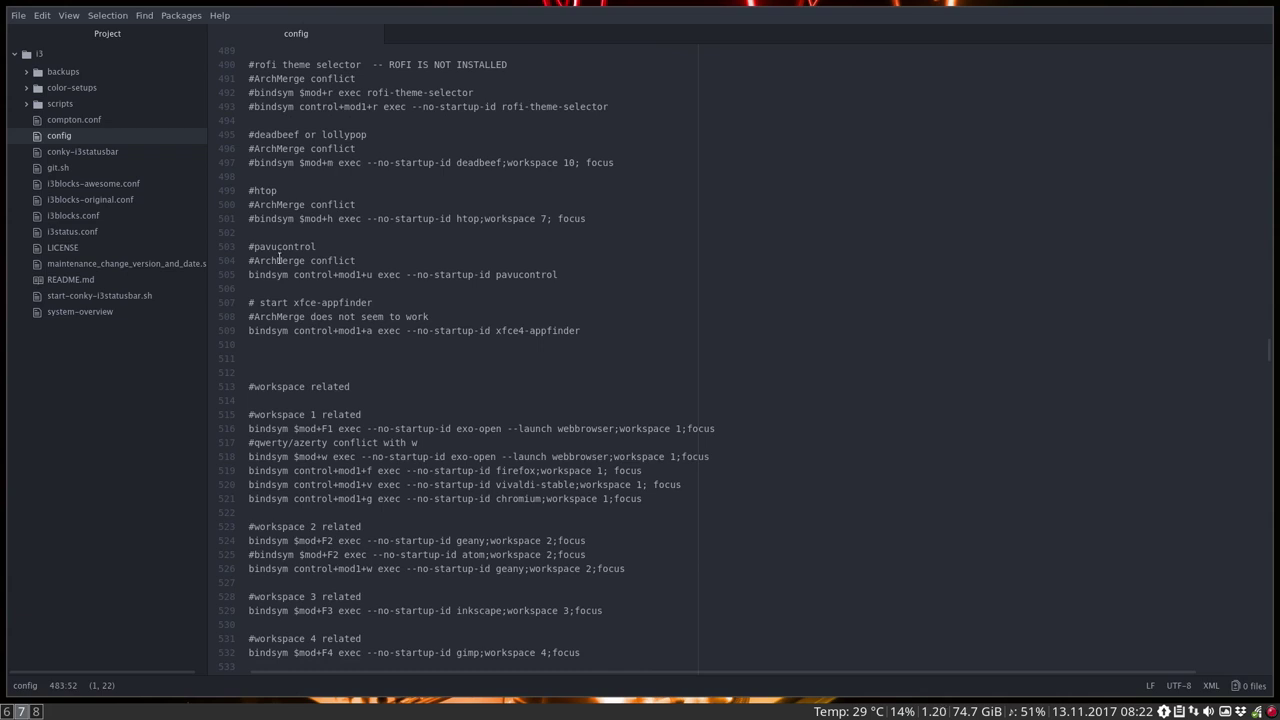
left_click(255, 218)
scroll(294, 284, "down", 2)
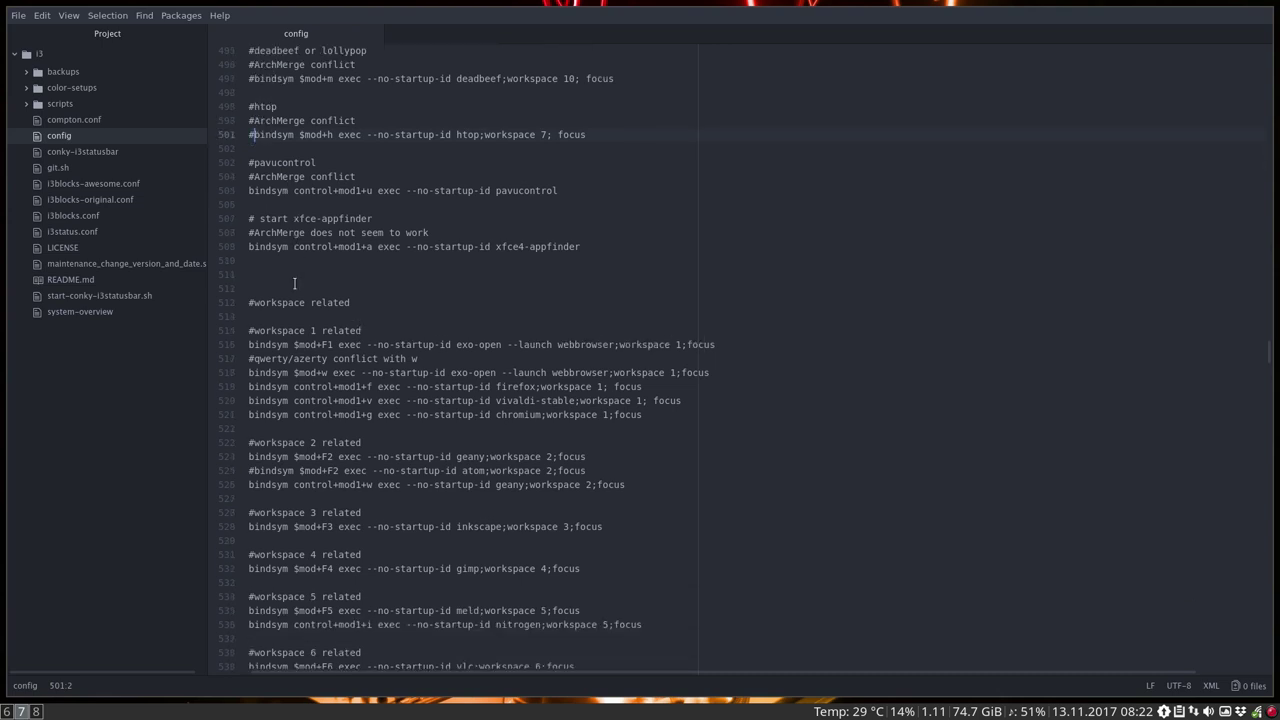
scroll(294, 284, "down", 2)
scroll(294, 284, "down", 1)
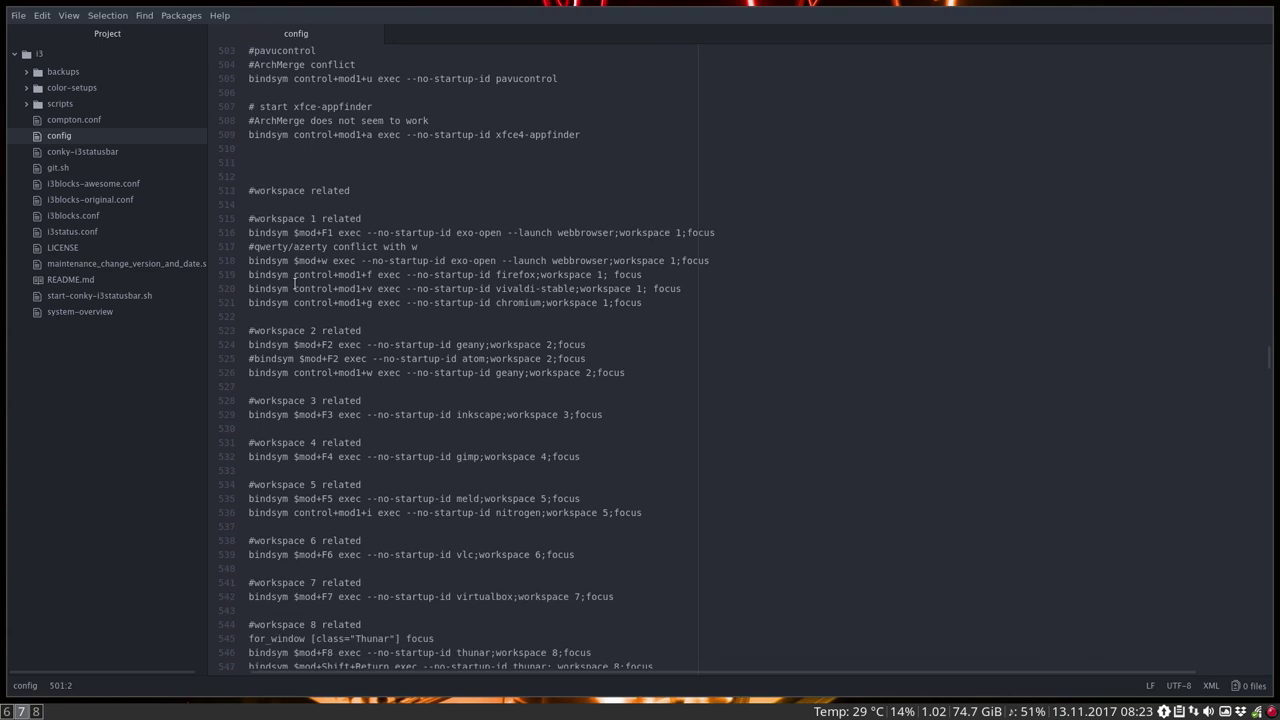
Highlight the workspace 1 block, then move past workspace 10 to the screenshots section
scroll(294, 284, "down", 1)
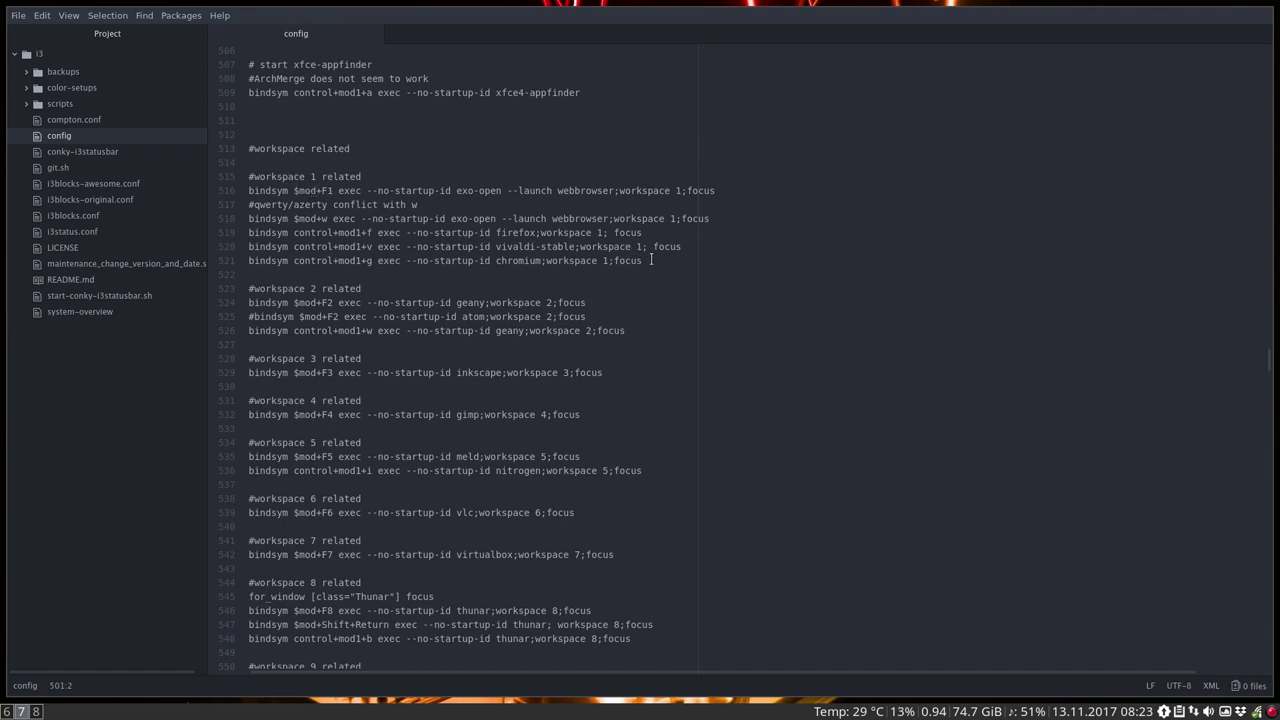
left_click_drag(651, 260, 249, 177)
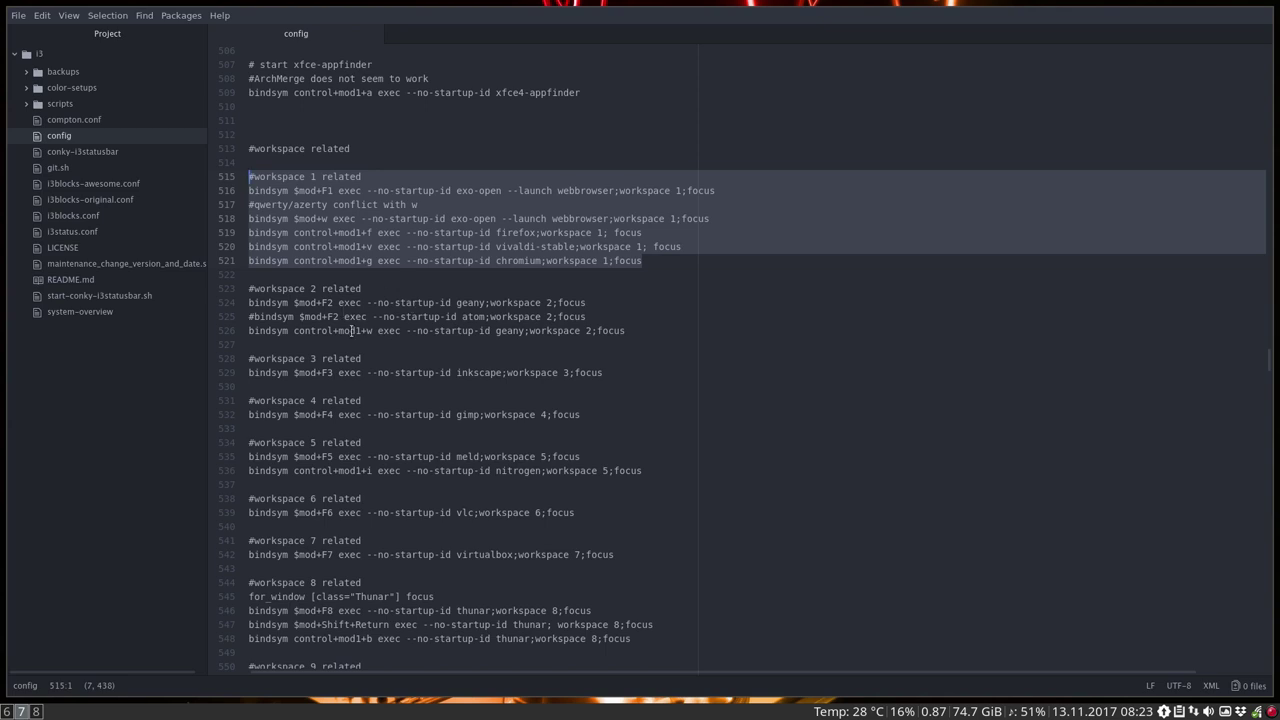
left_click(391, 414)
scroll(352, 394, "down", 1)
scroll(352, 394, "down", 1)
scroll(319, 292, "down", 1)
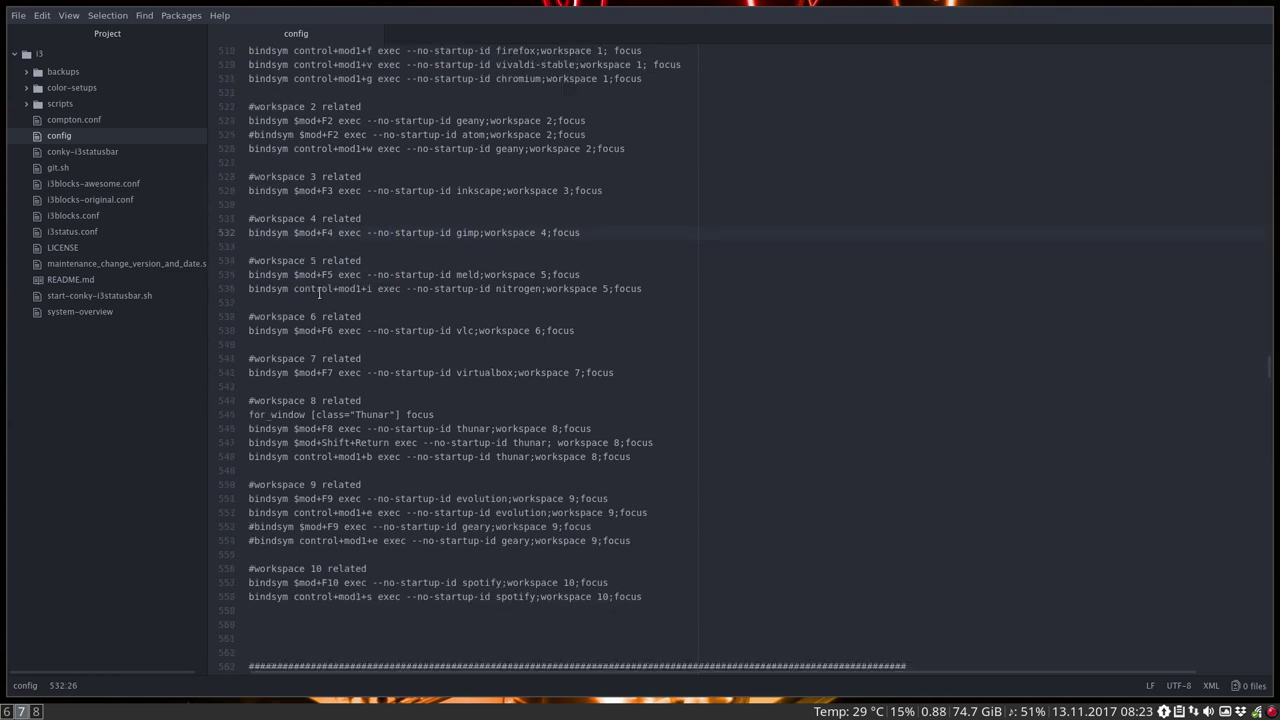
scroll(319, 292, "down", 1)
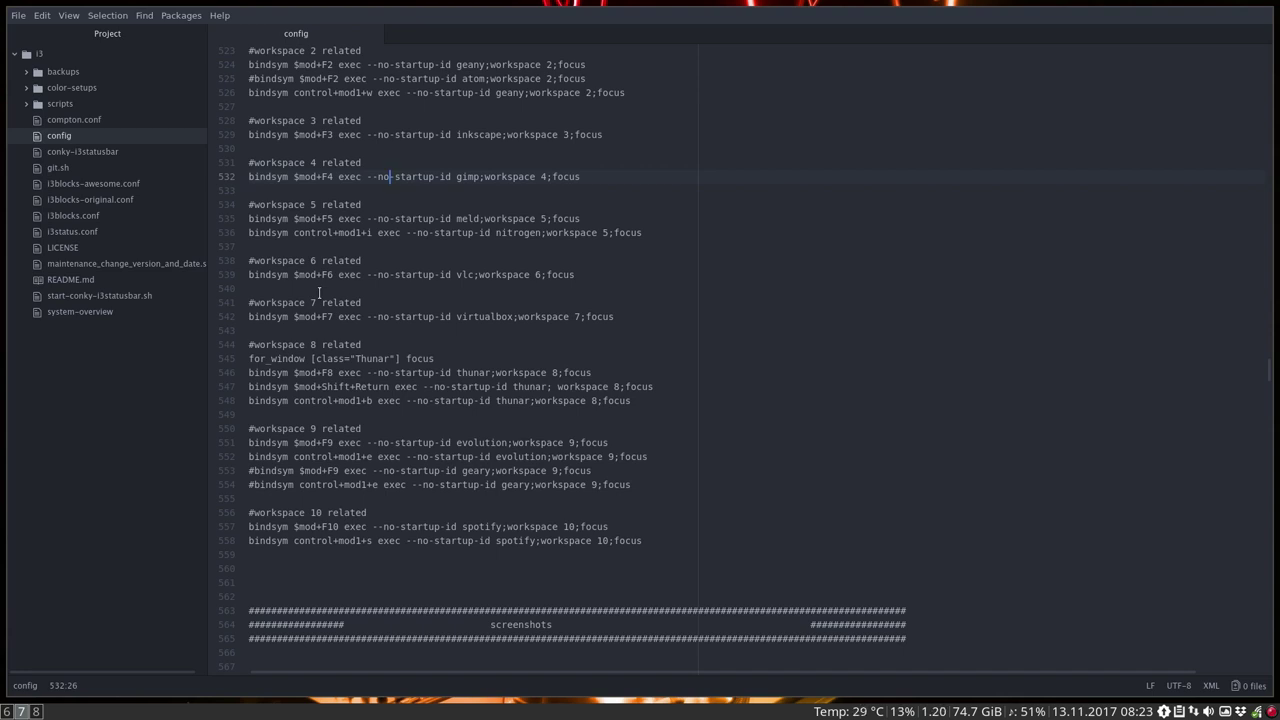
scroll(316, 300, "down", 7)
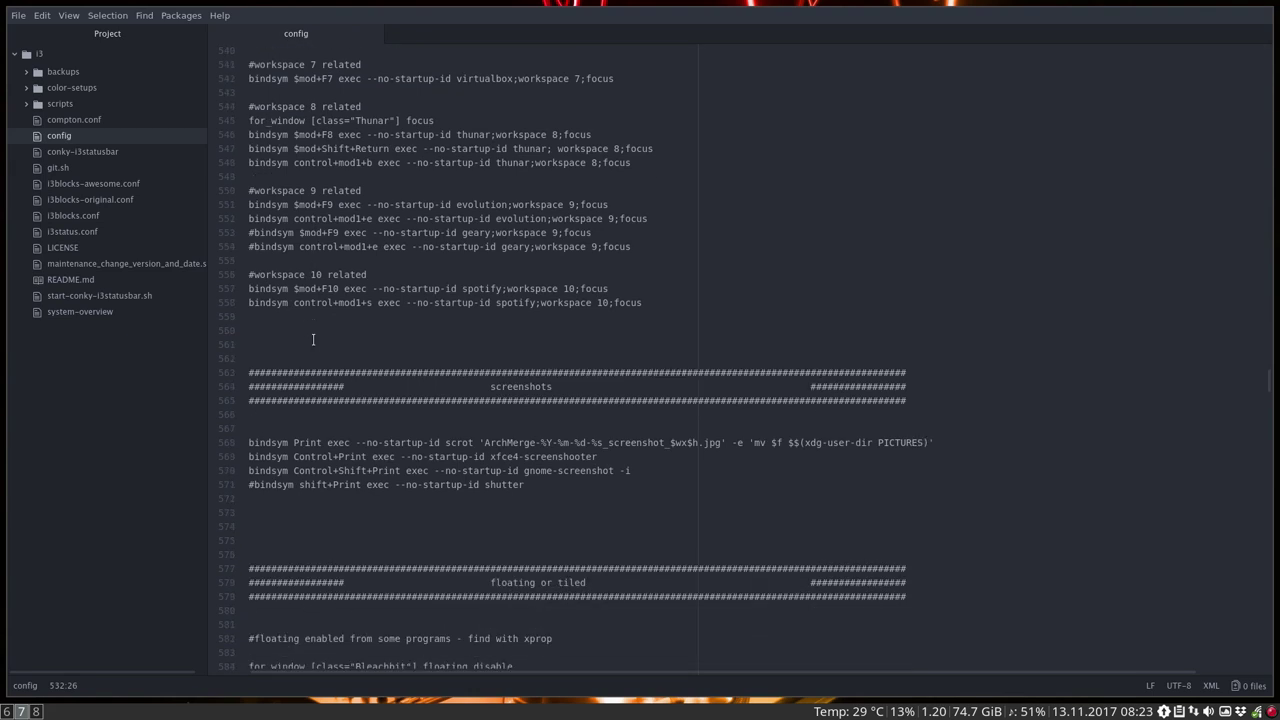
scroll(313, 339, "down", 3)
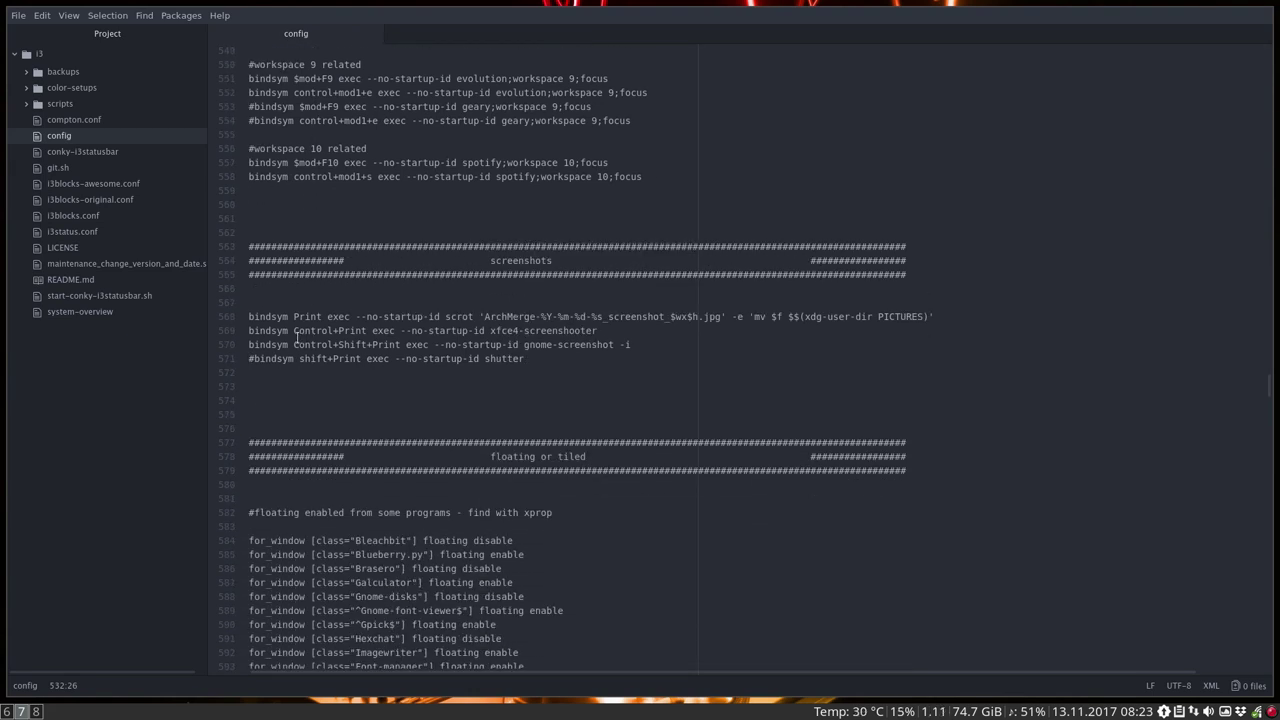
Highlight the screenshot bindings, pointing at the shutter line and the word scrot
scroll(296, 338, "down", 2)
left_click_drag(526, 274, 243, 220)
left_click(252, 274)
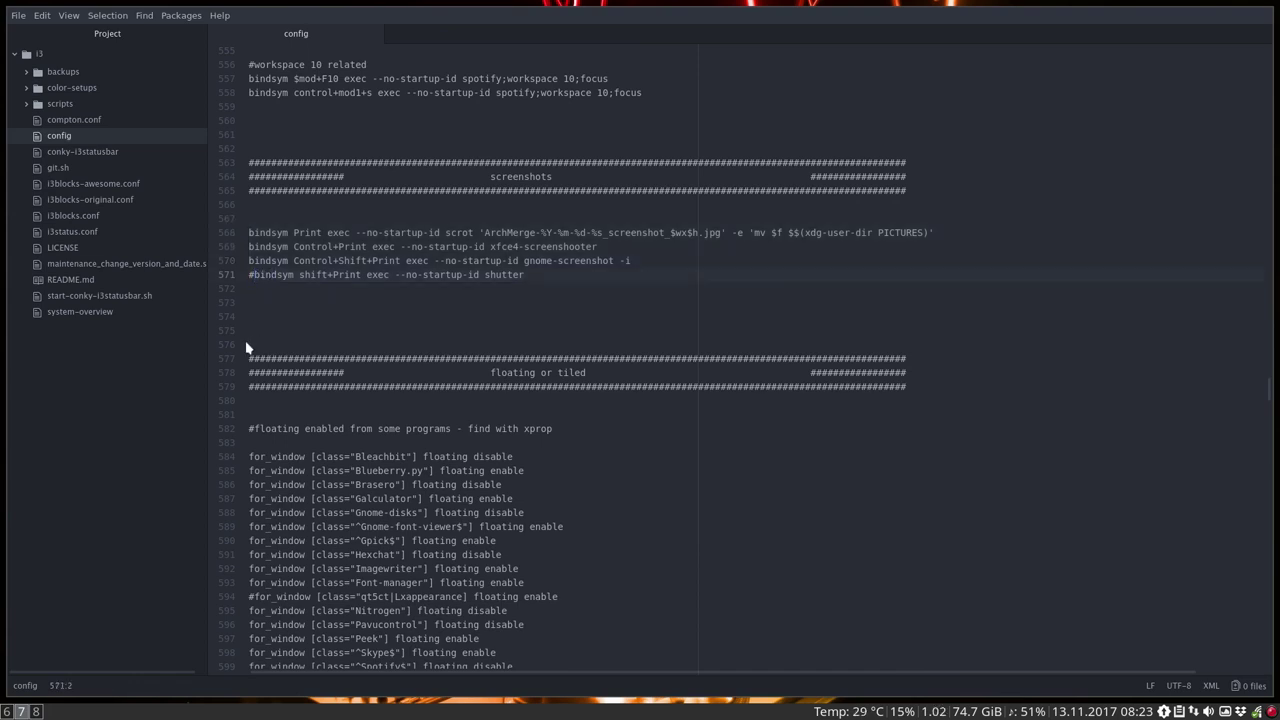
left_click(506, 274)
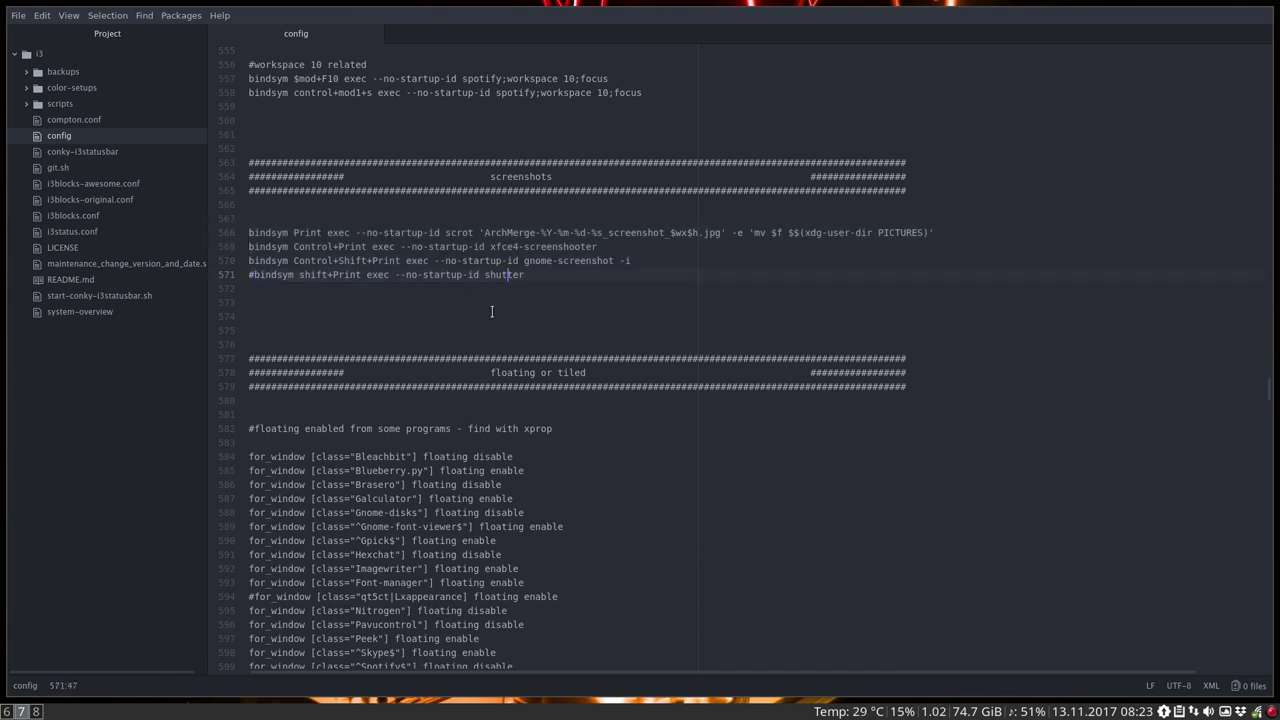
left_click(619, 232)
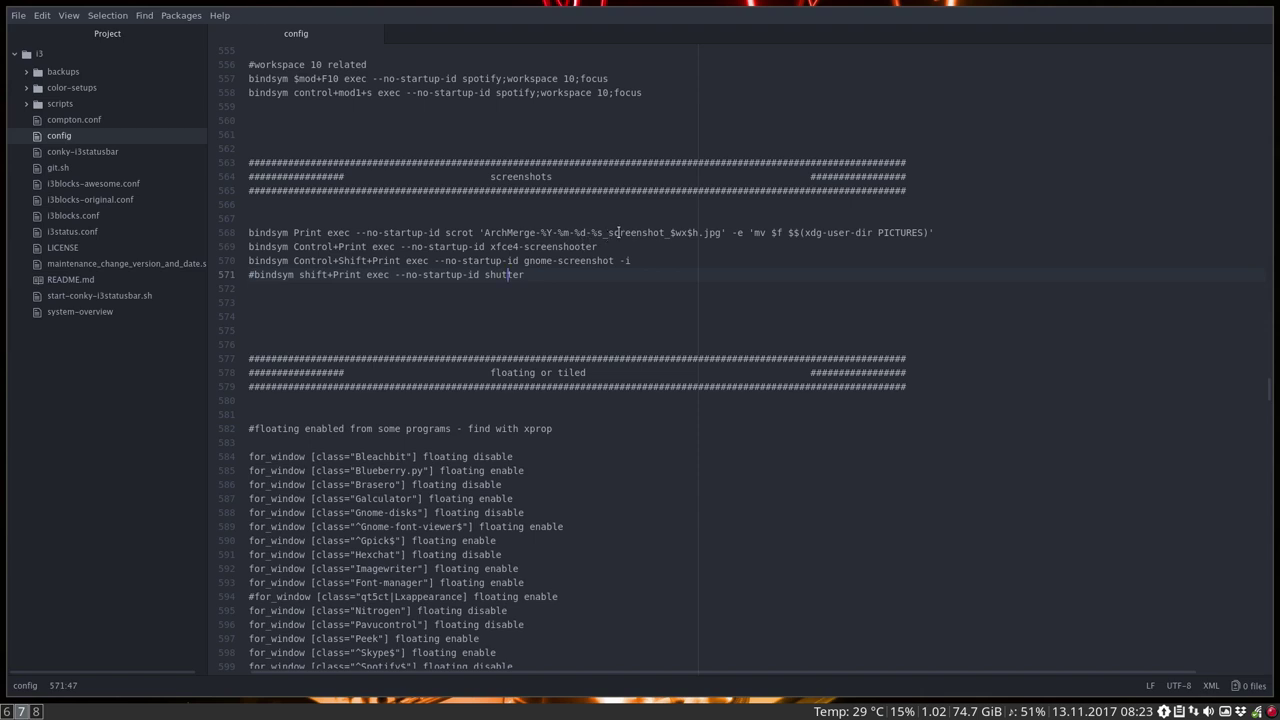
double_click(460, 232)
left_click(501, 248)
Highlight gnome-screenshot and part of its name on line 570, then deselect
left_click(545, 260)
key("Right")
left_click_drag(521, 260, 617, 265)
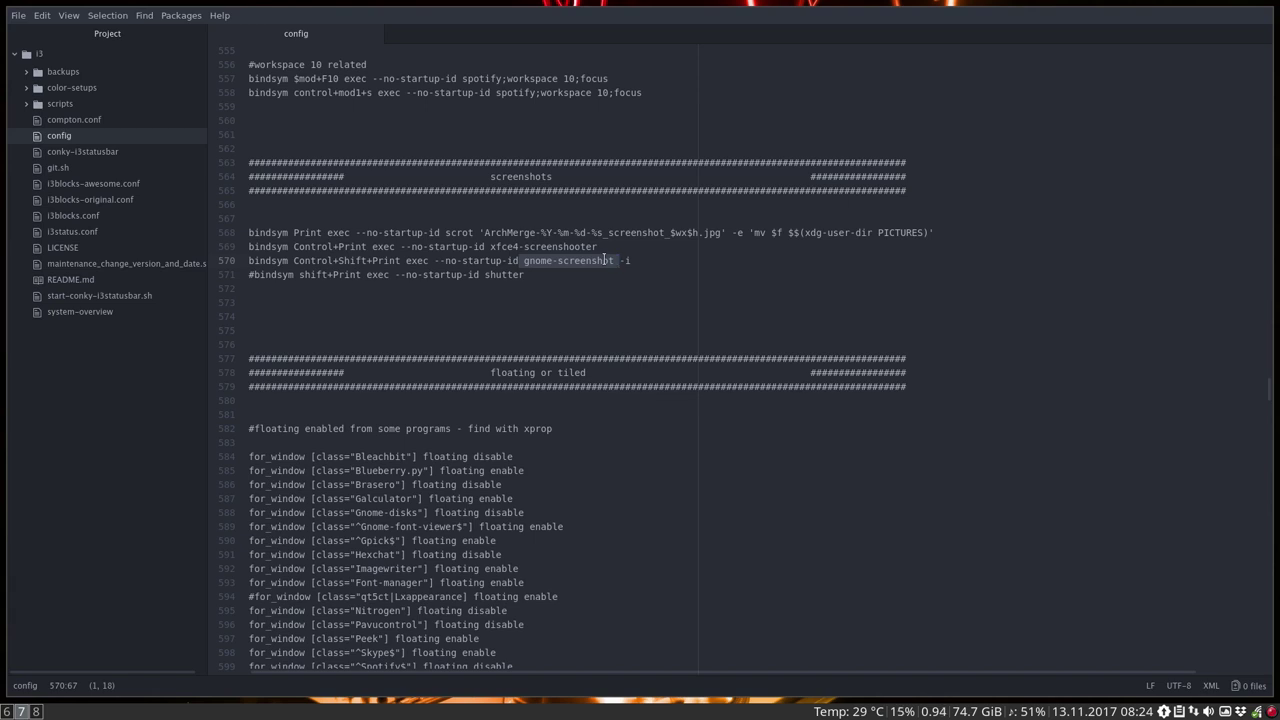
left_click(527, 261)
left_click_drag(446, 246, 571, 260)
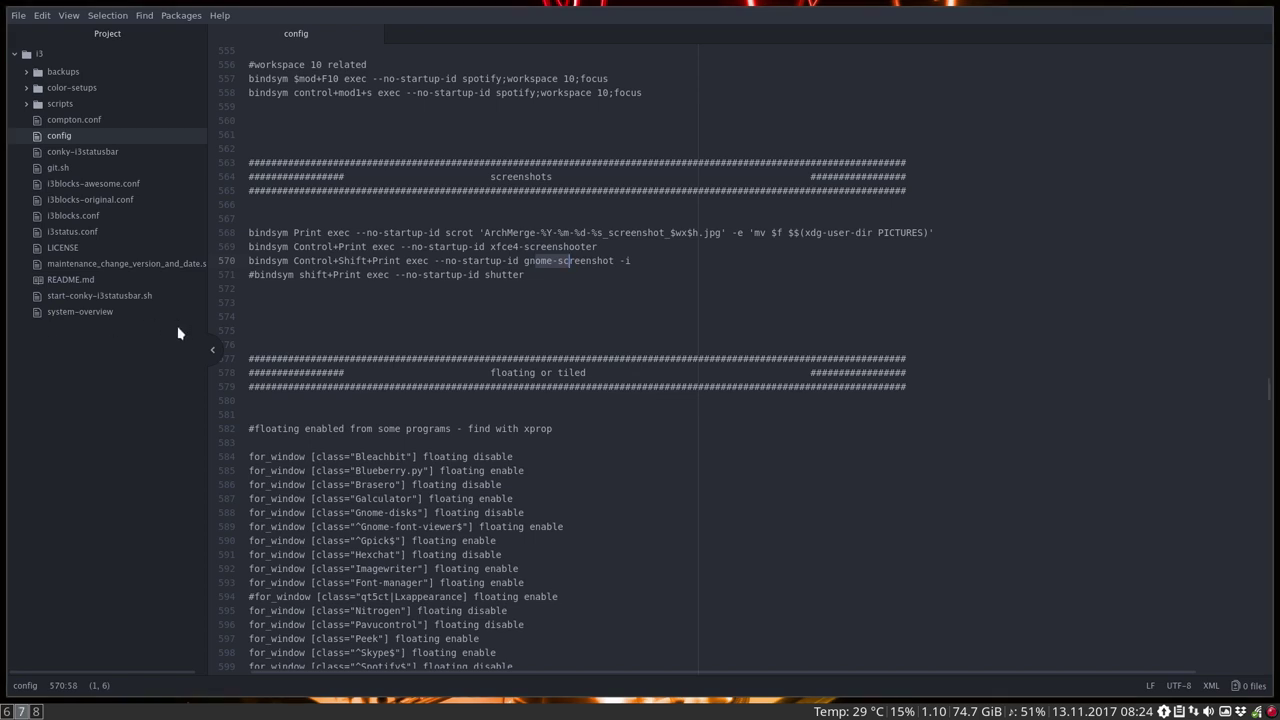
left_click(535, 261)
scroll(433, 304, "down", 2)
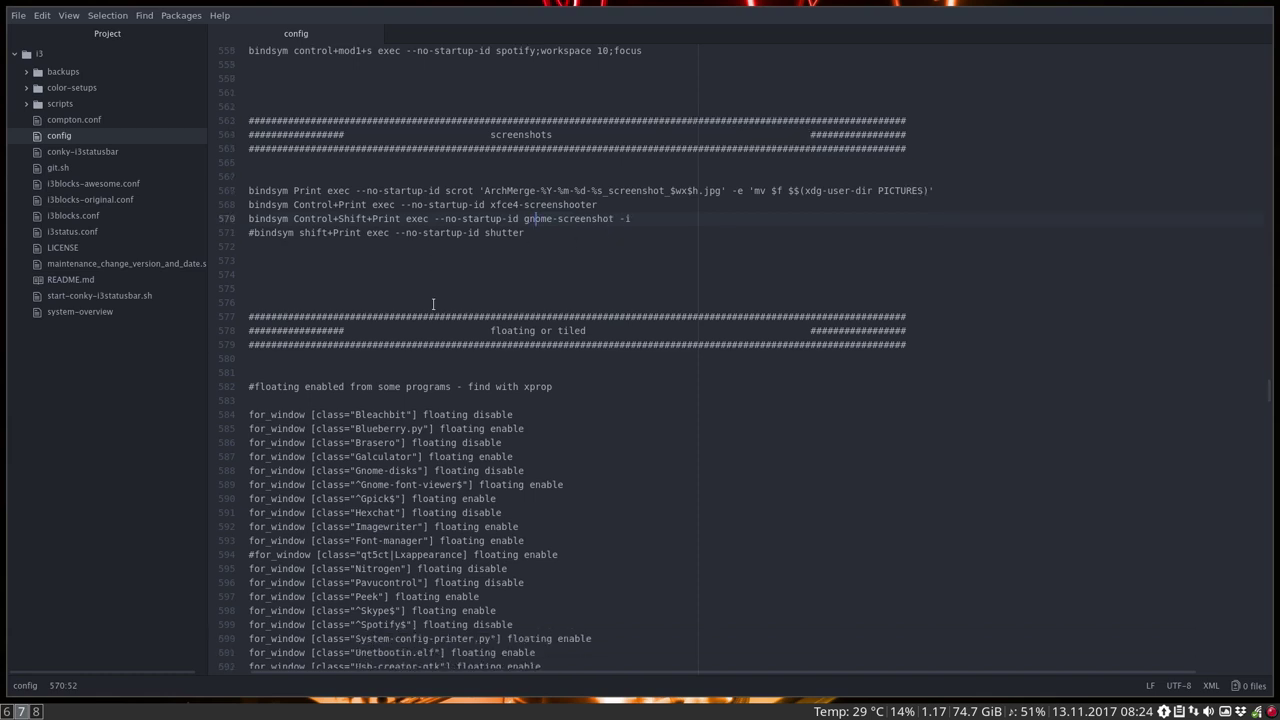
scroll(433, 304, "down", 4)
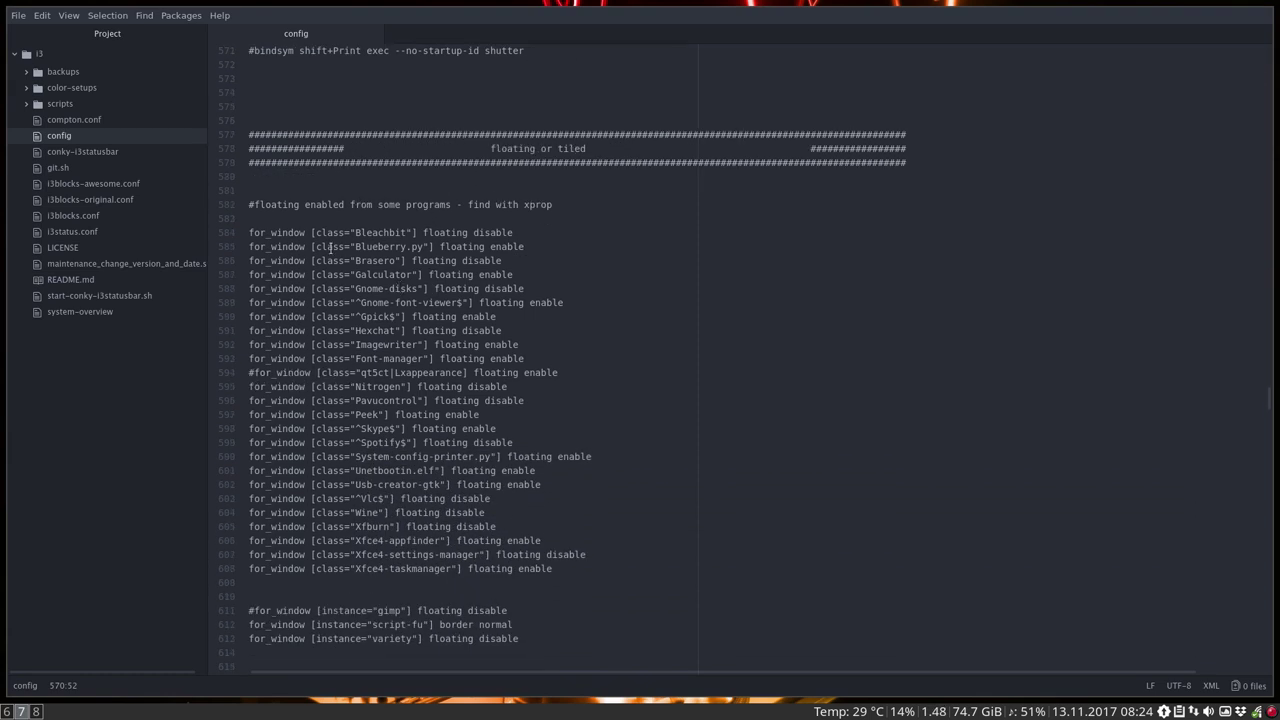
left_click(317, 232)
left_click_drag(525, 205, 554, 205)
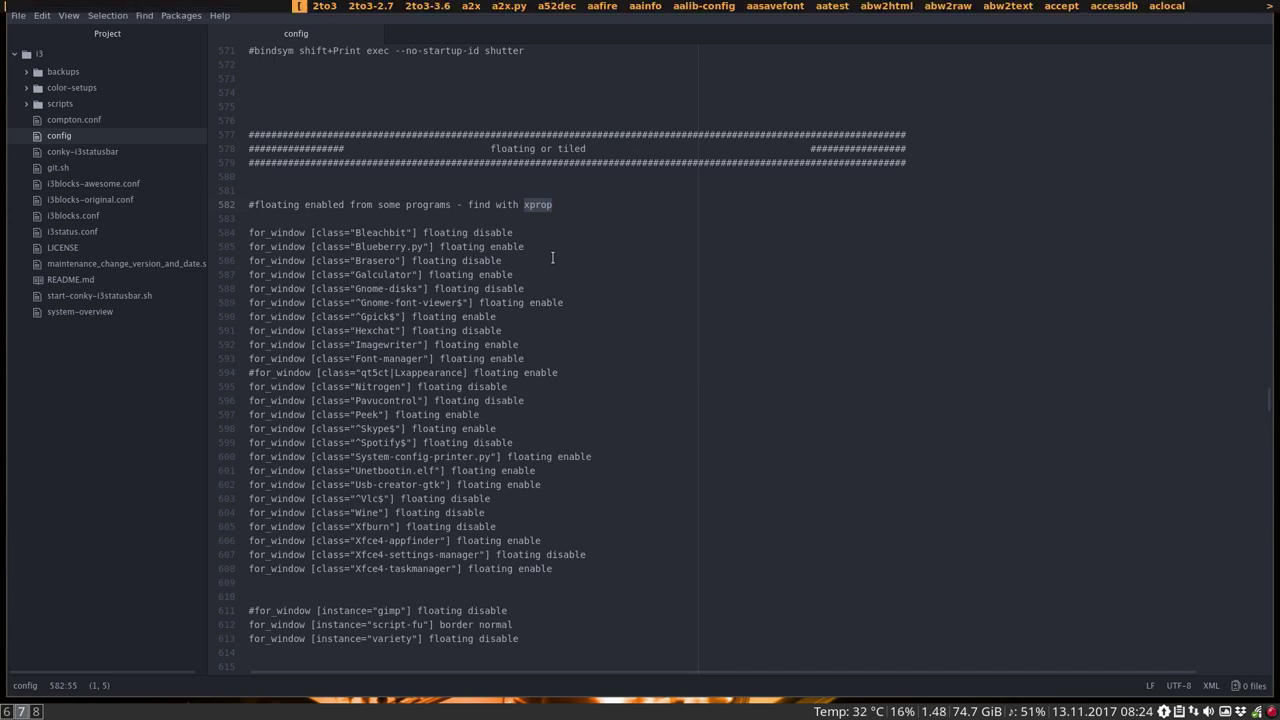
key("super+Return")
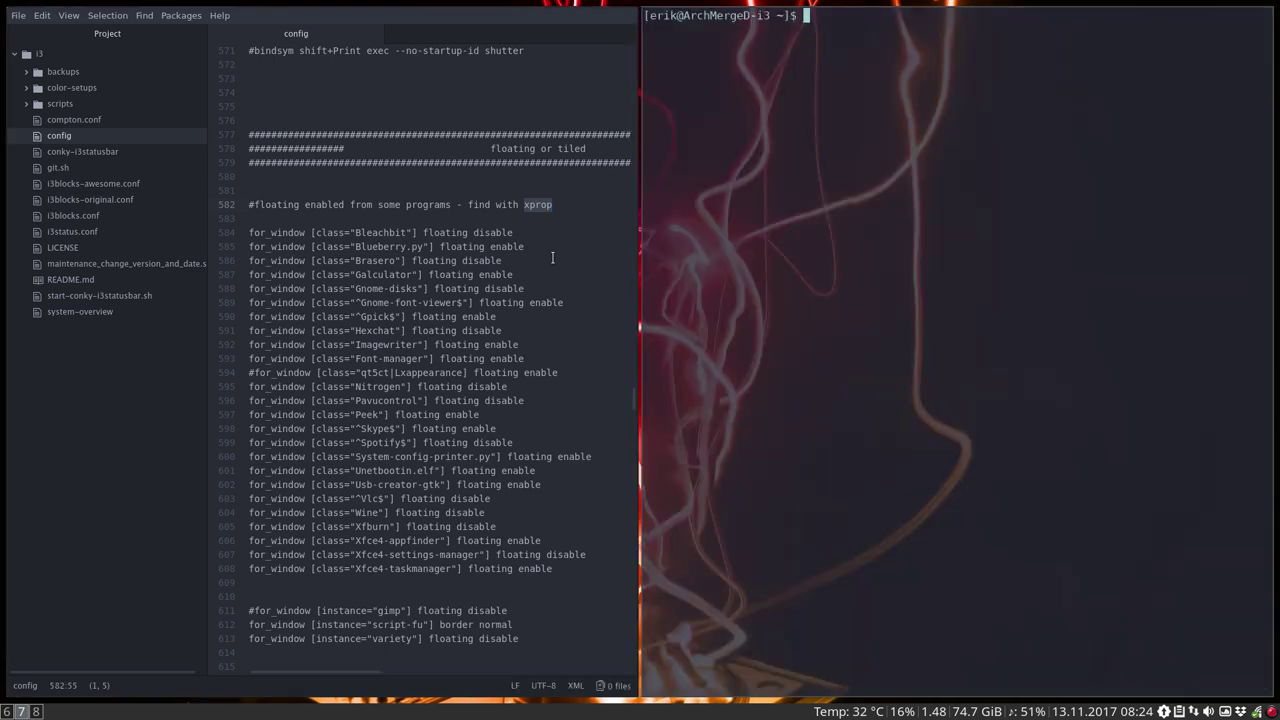
type("xwininfo")
key("Return")
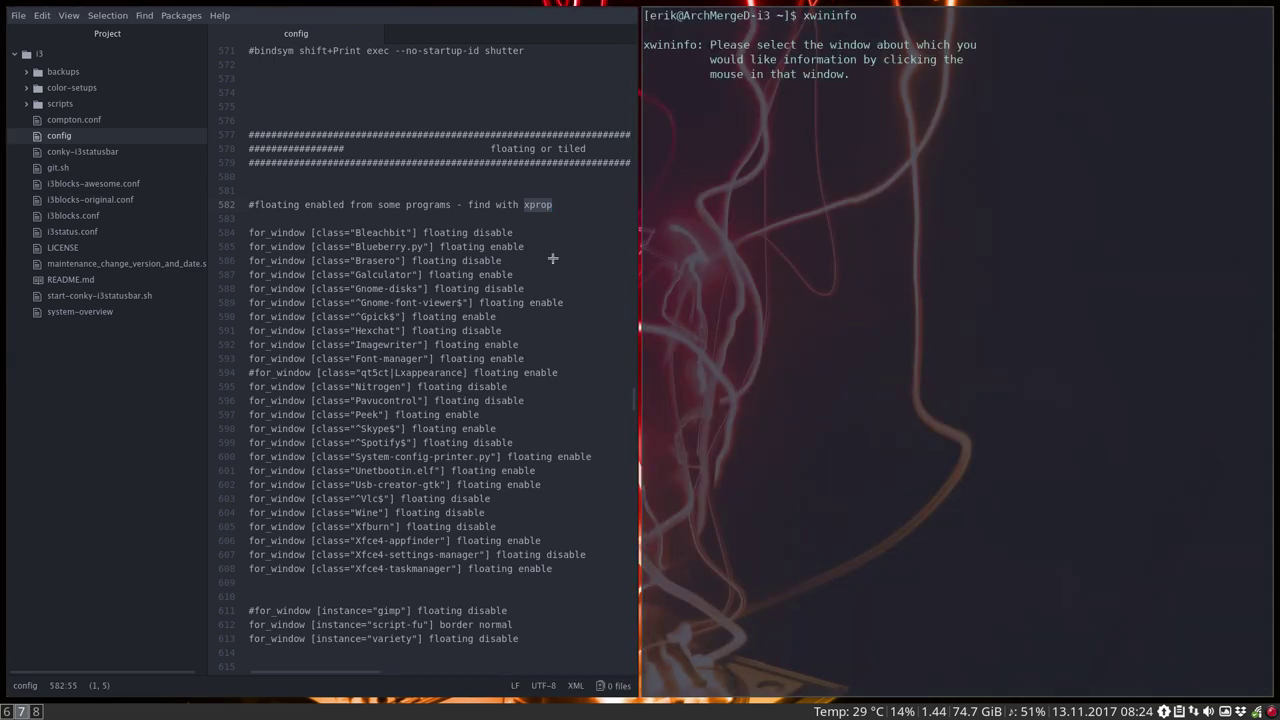
left_click(424, 260)
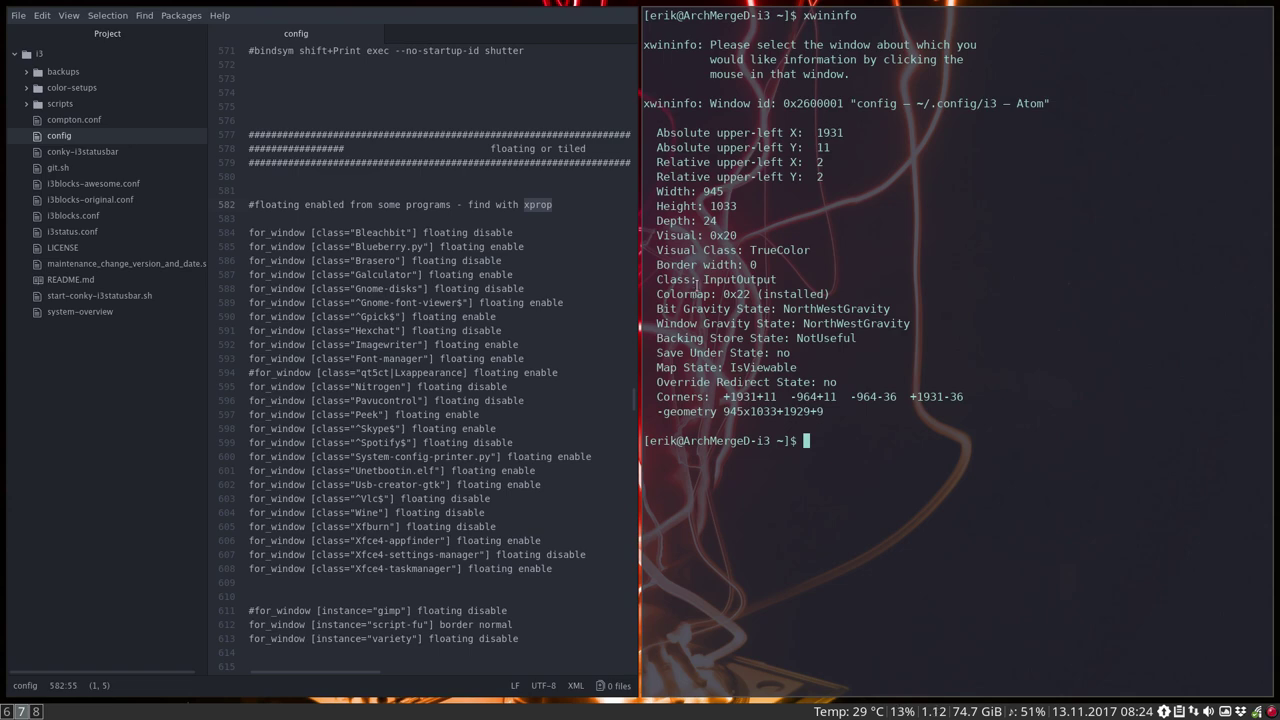
left_click_drag(702, 280, 778, 280)
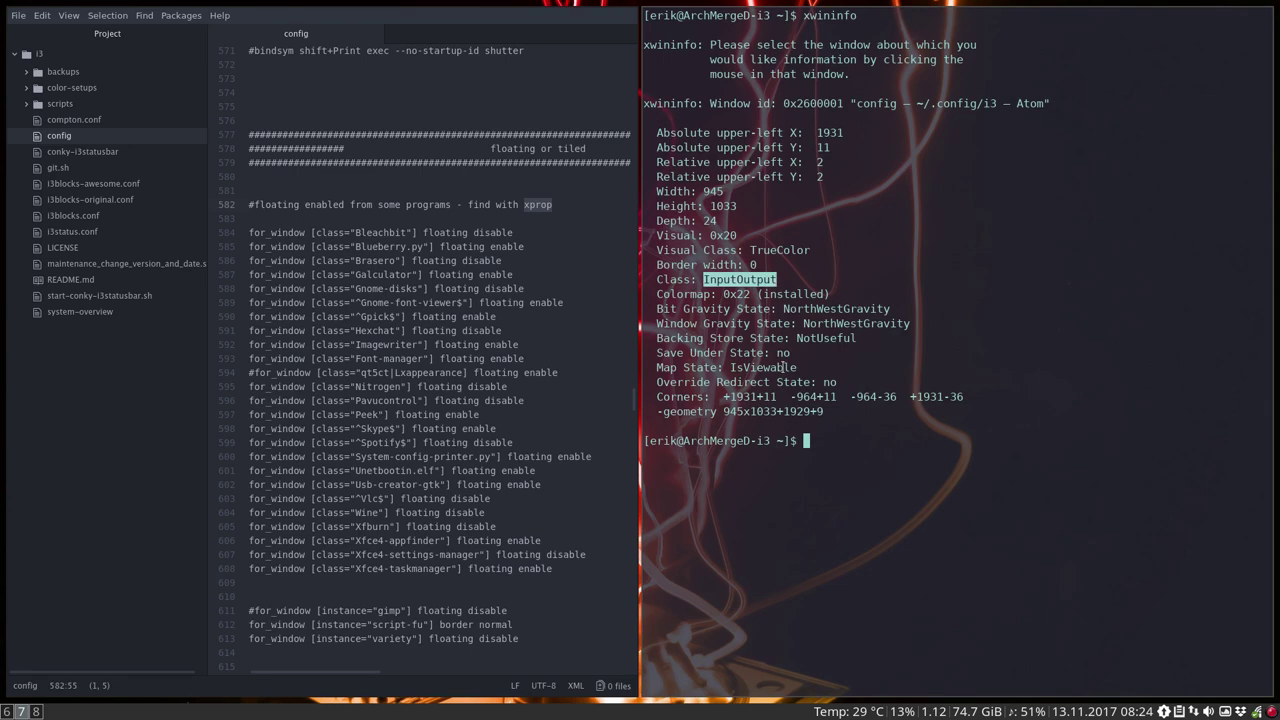
left_click(767, 343)
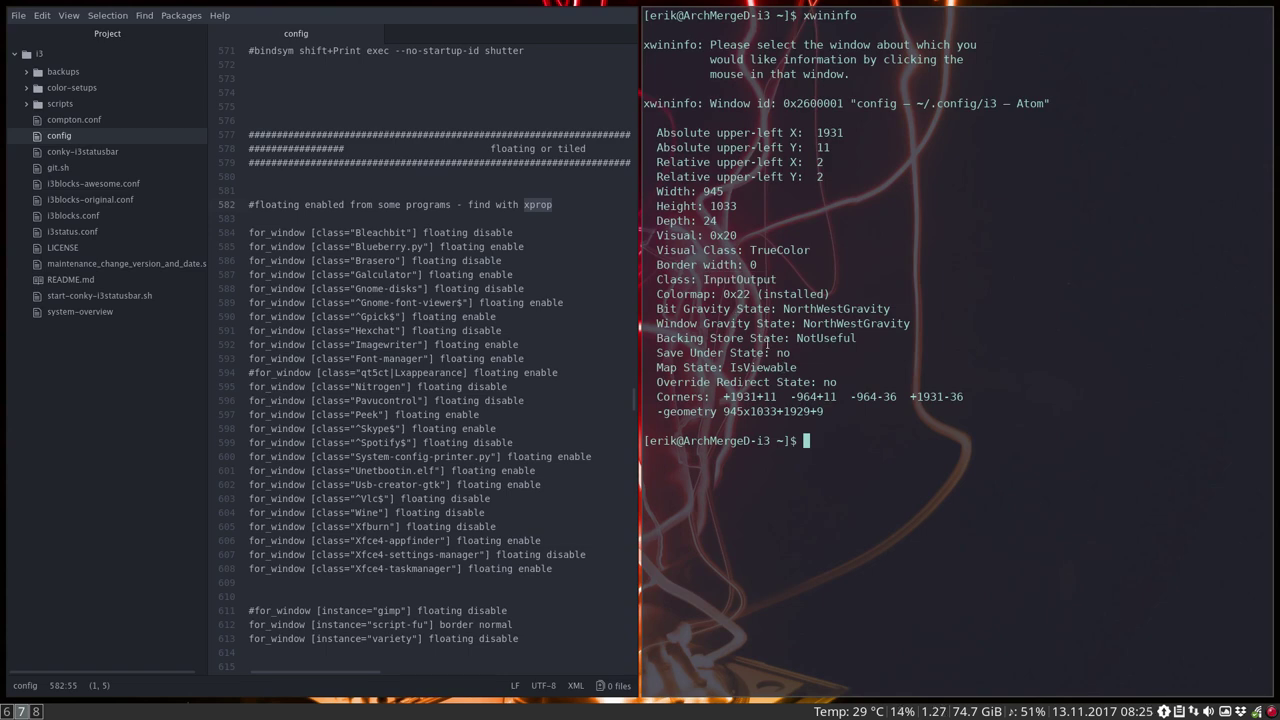
key("super+shift+q")
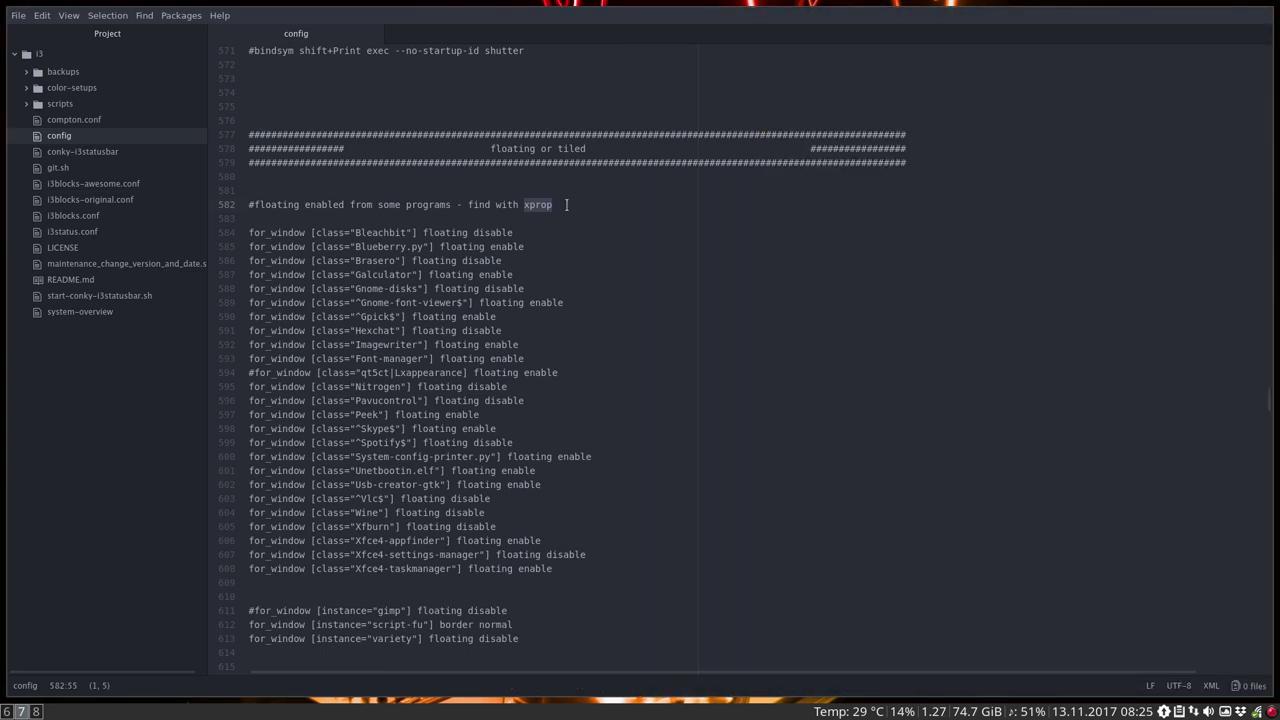
left_click(563, 204)
scroll(393, 258, "down", 1)
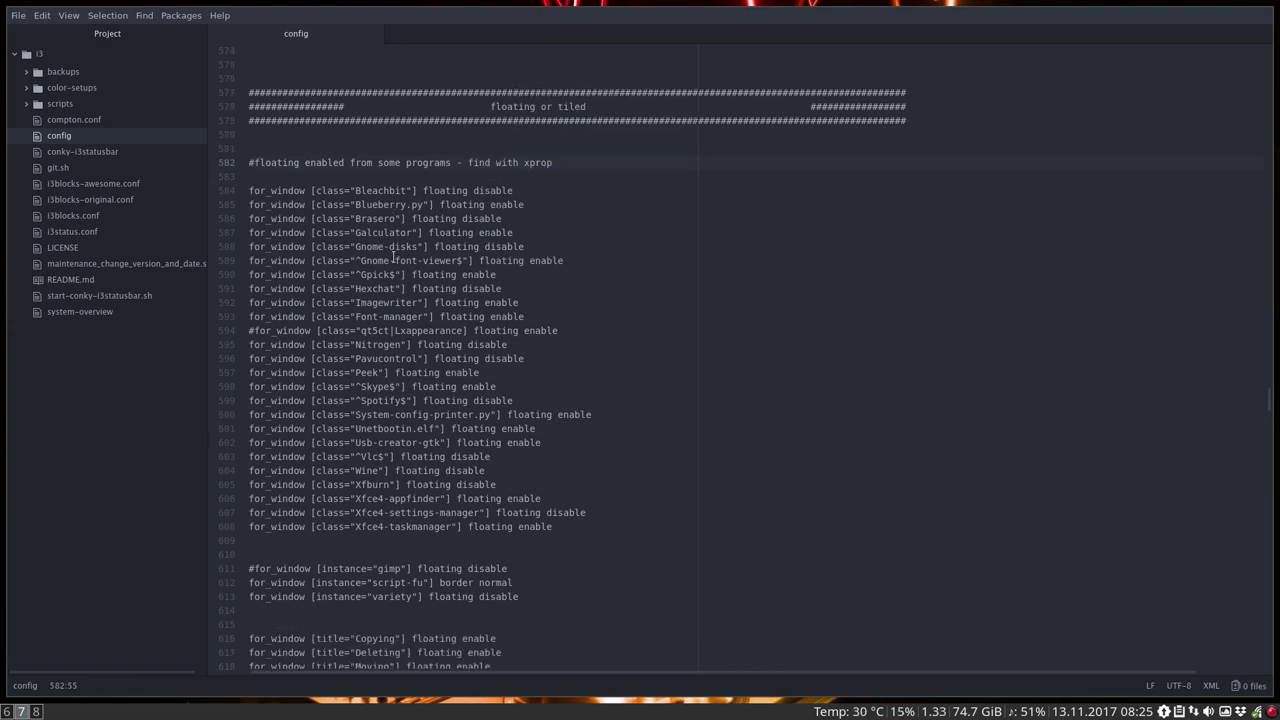
left_click(437, 190)
left_click(487, 190)
key("Down")
left_click(379, 218)
key("Left")
key("Left")
key("Left")
key("Left")
key("shift+Right")
key("shift+Right")
key("shift+Right")
key("shift+Right")
key("shift+Right")
key("shift+Right")
left_click(361, 232)
key("super+d")
type("g enabl")
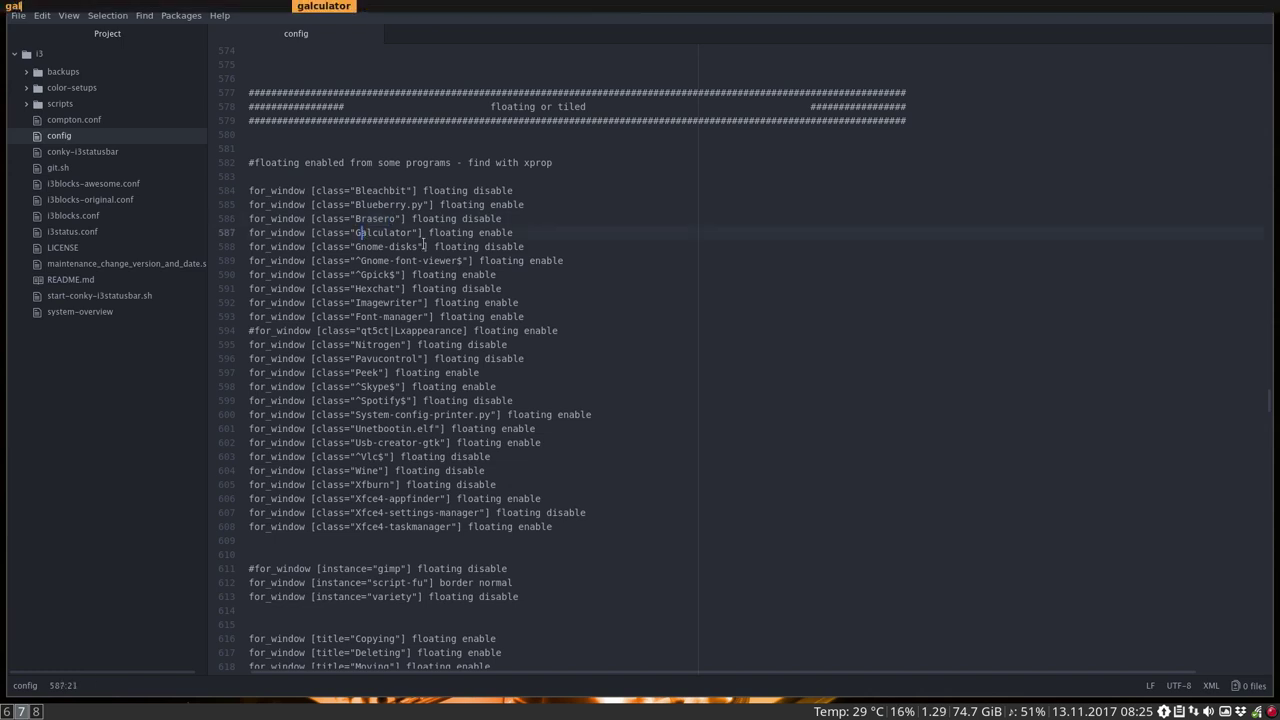
key("Return")
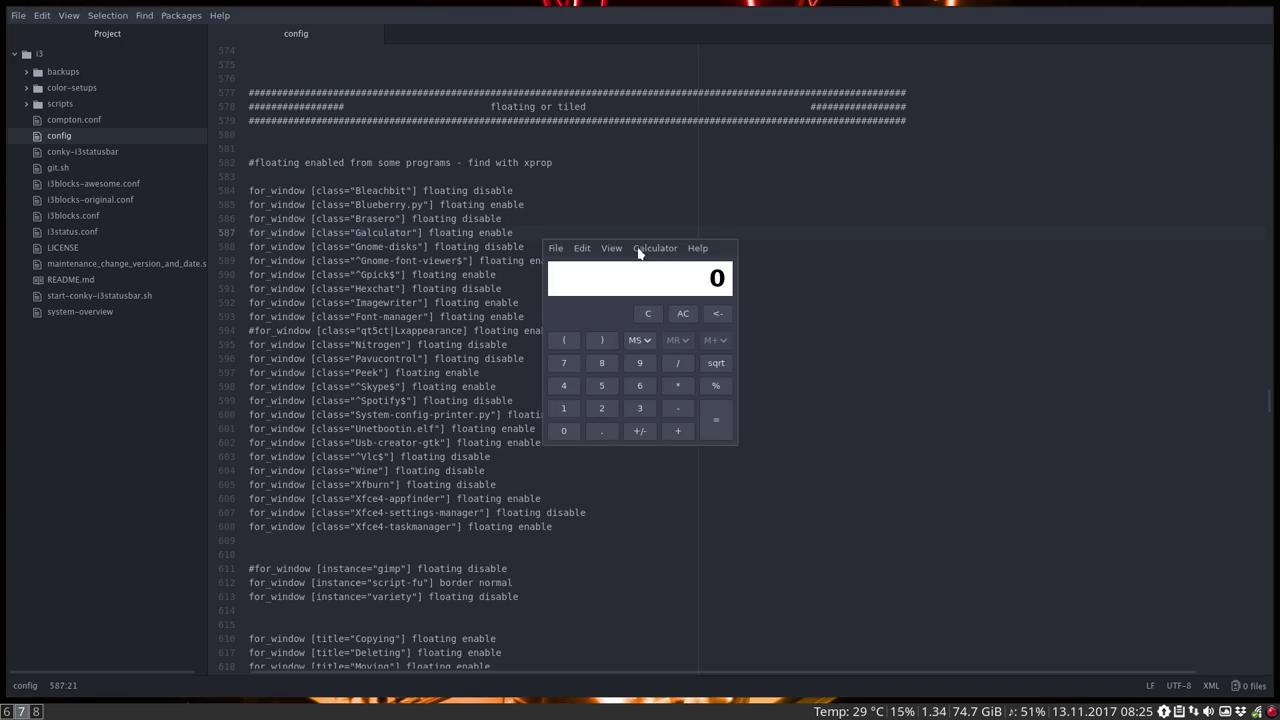
key("super+shift+space")
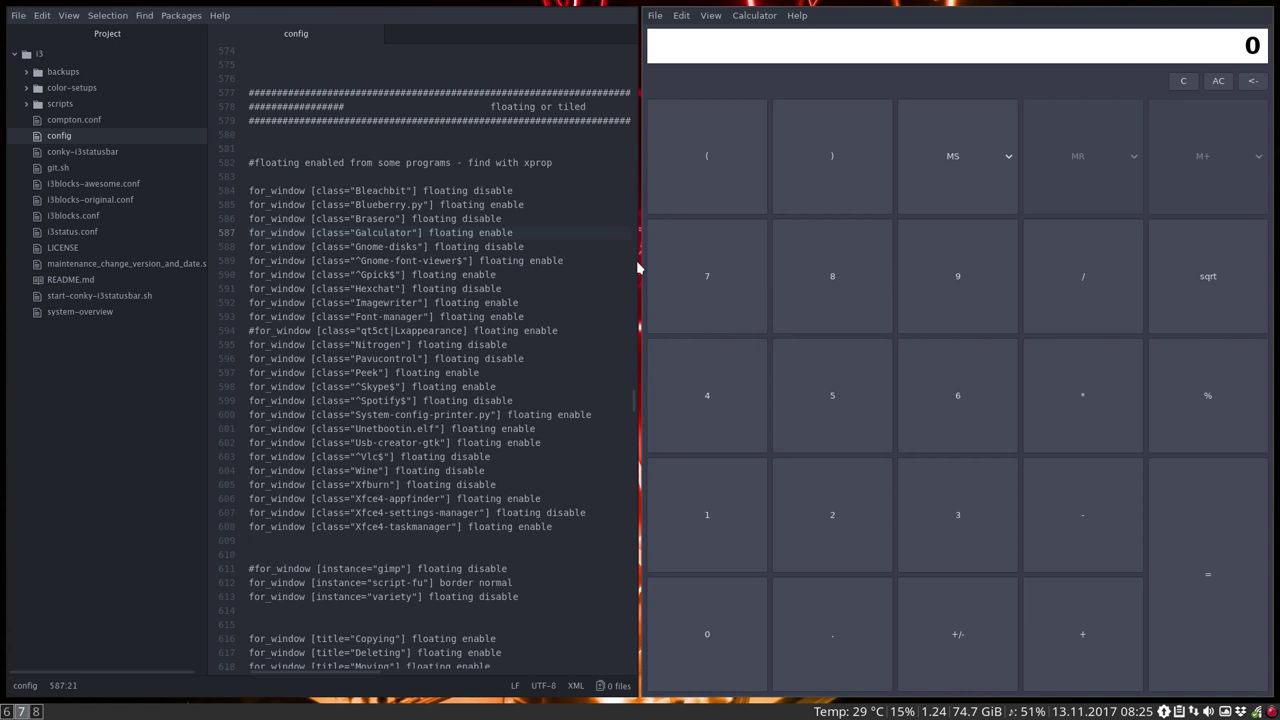
key("super+shift+space")
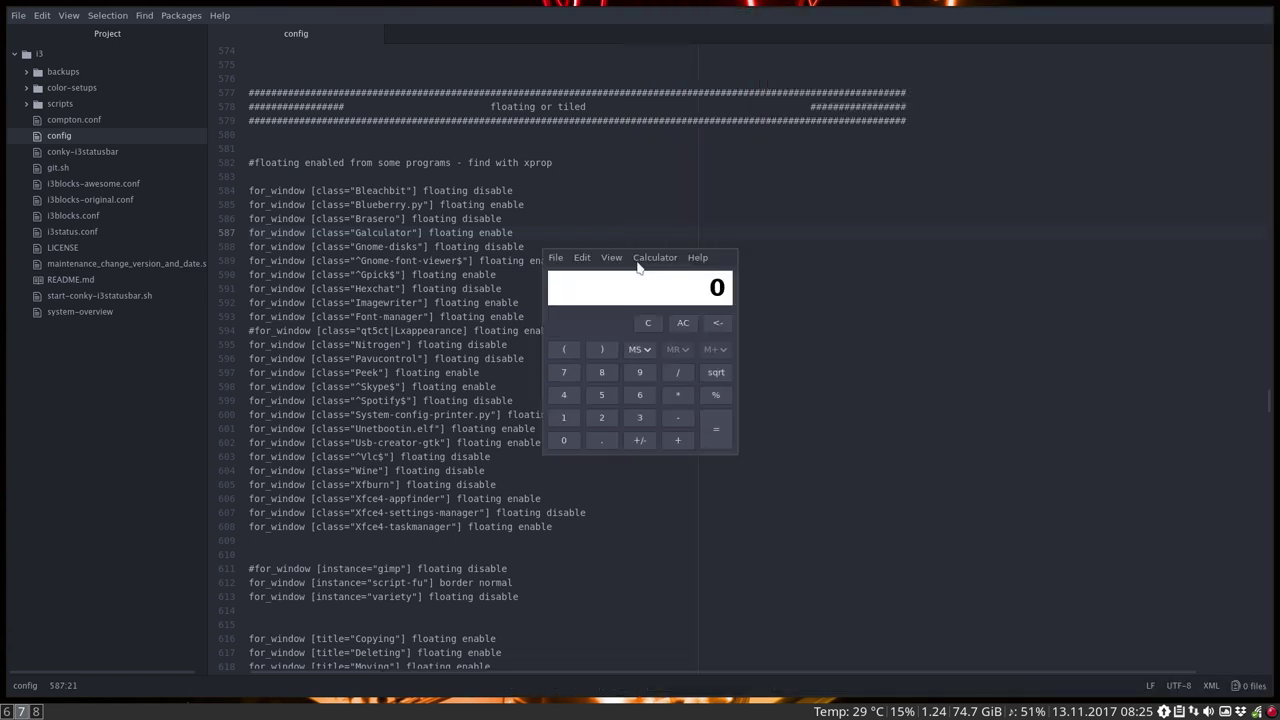
key("super+shift+space")
key("super+shift+space")
key("super+shift+q")
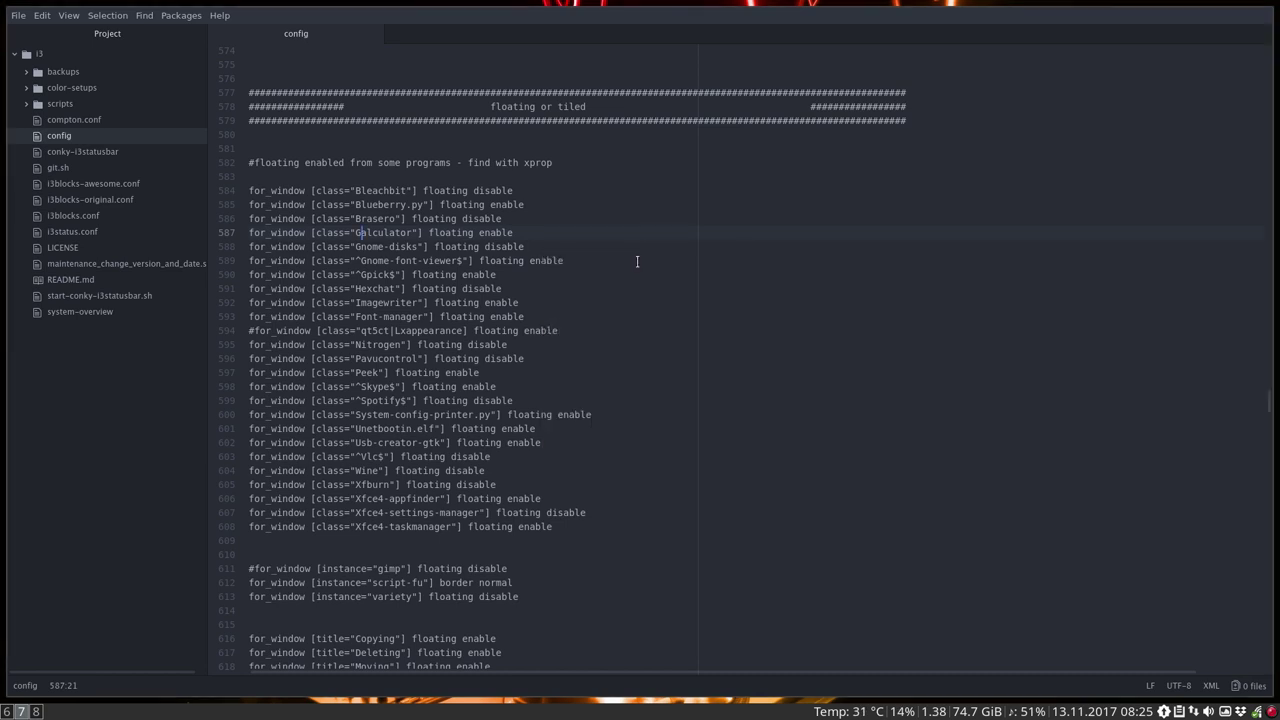
Point at the Gnome-disks floating rule and select the three terminal focus rules
left_click(489, 246)
scroll(364, 484, "down", 1)
scroll(364, 484, "down", 3)
scroll(364, 484, "down", 6)
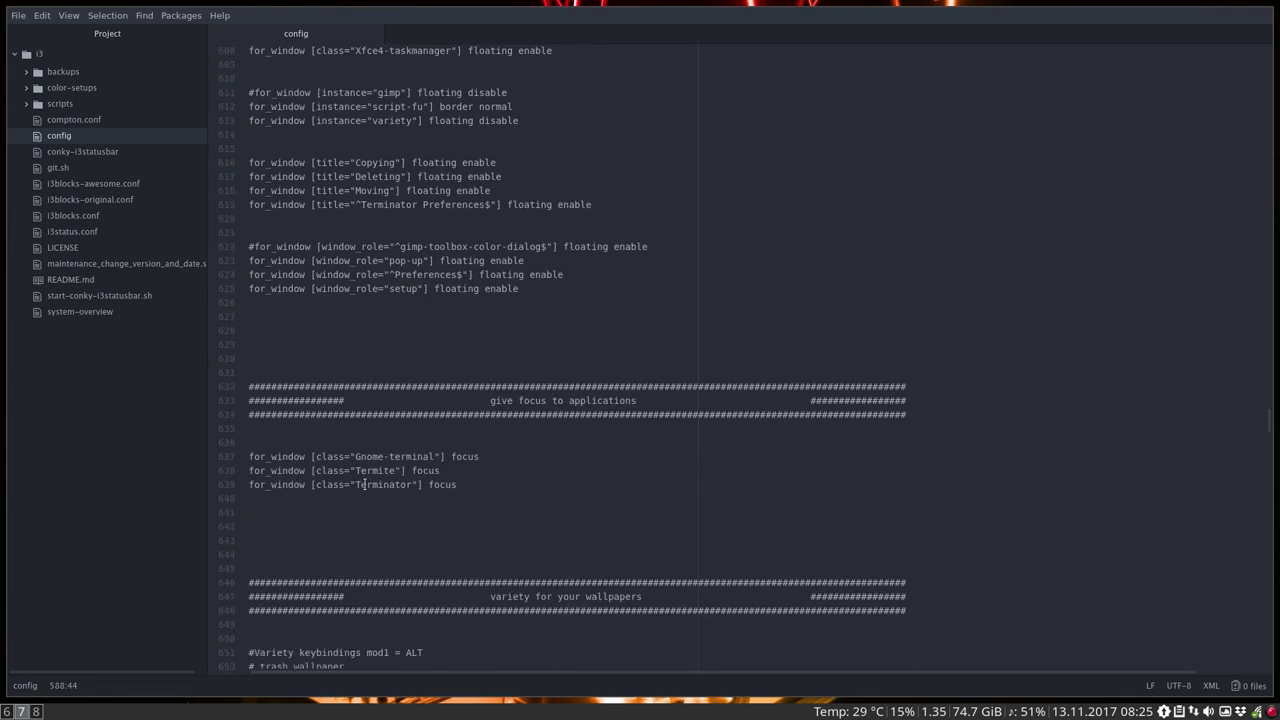
scroll(364, 484, "down", 1)
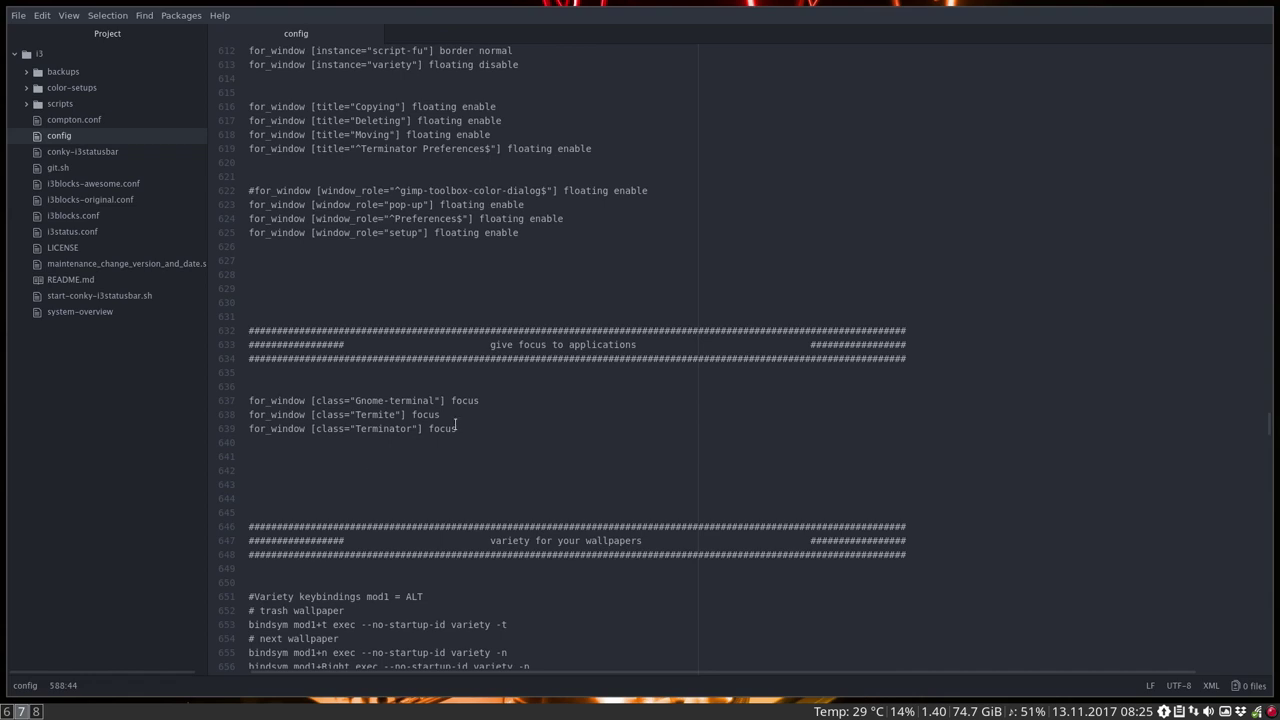
left_click_drag(456, 426, 258, 400)
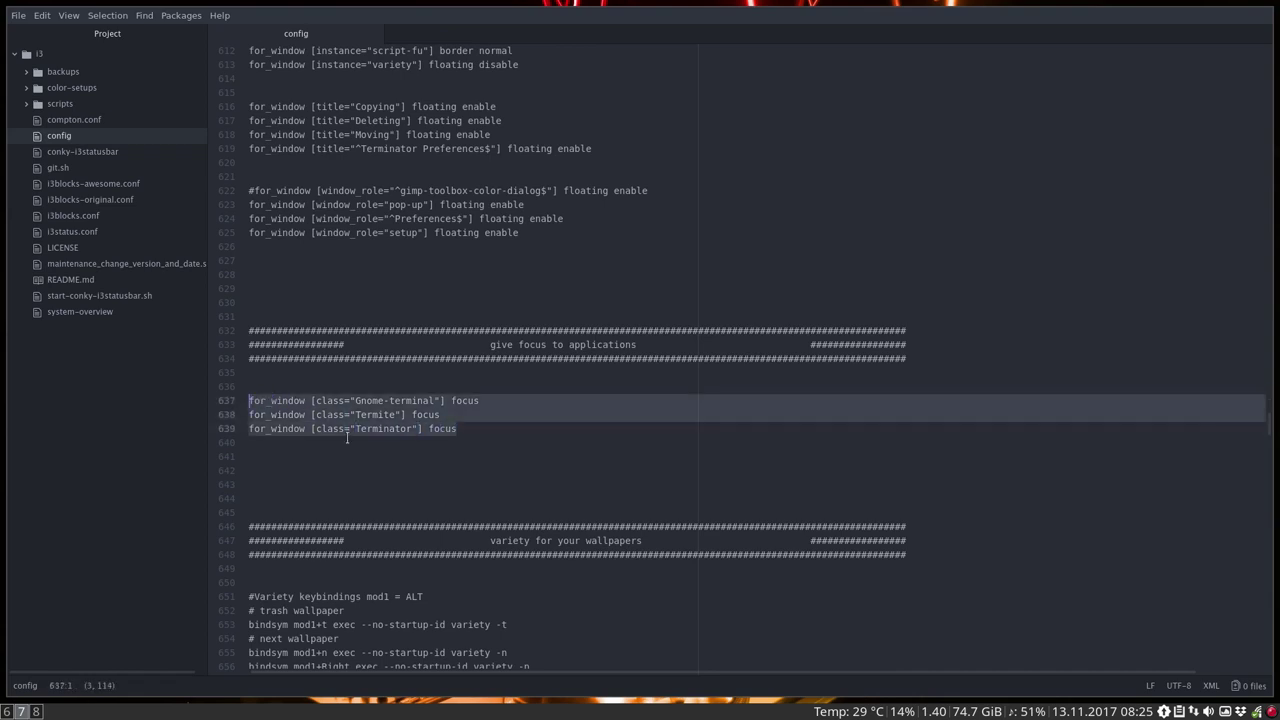
Select the two XF86MonBrightness xbacklight bindings (-inc 20, -dec 20)
scroll(347, 437, "down", 5)
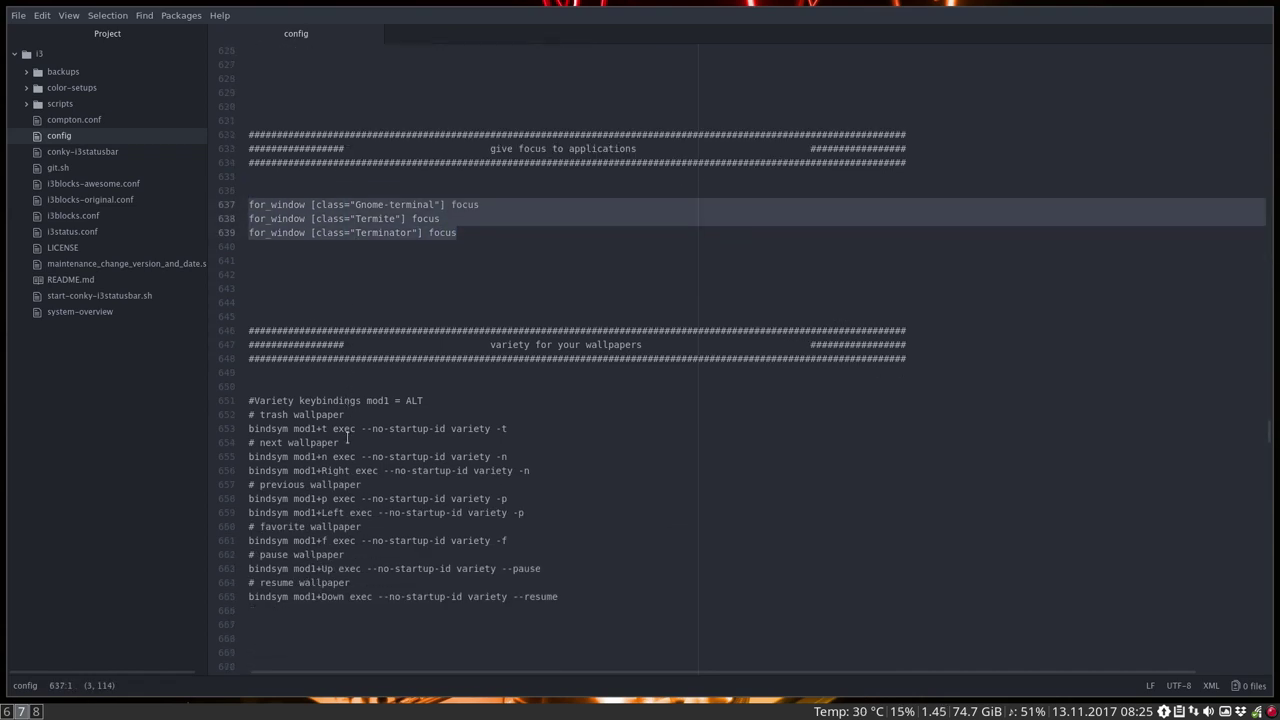
scroll(347, 437, "down", 1)
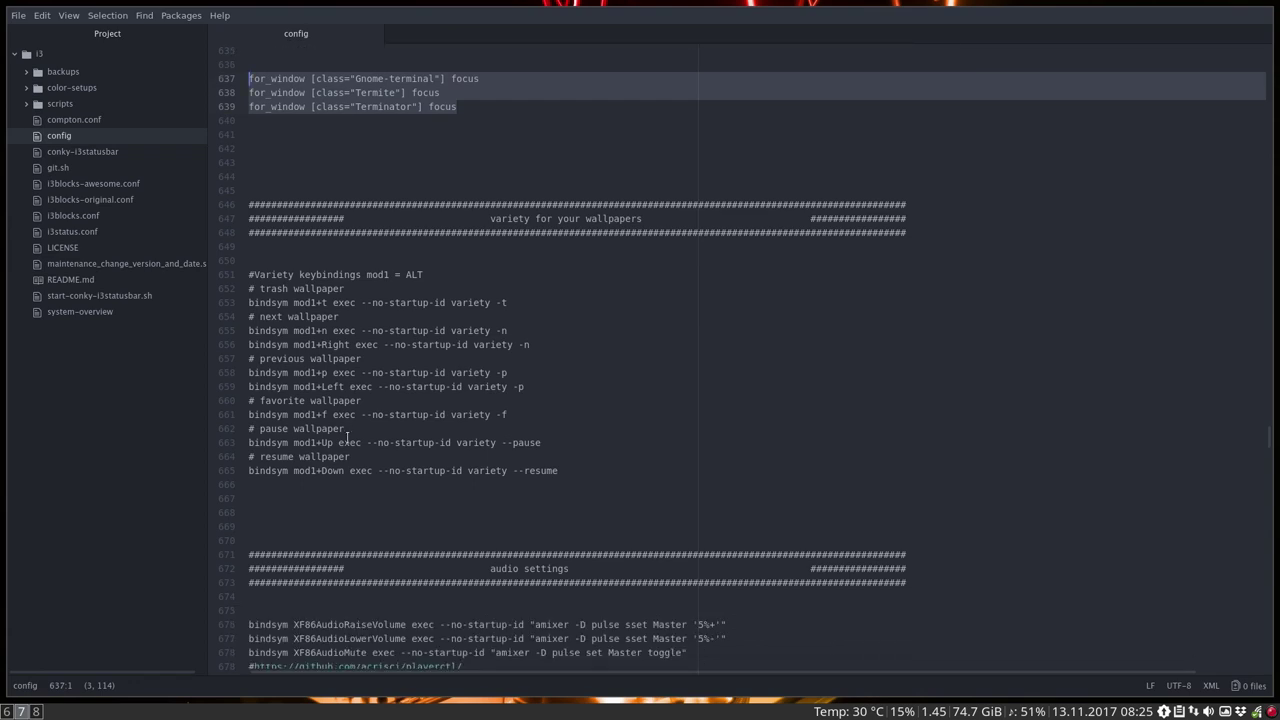
scroll(347, 440, "down", 5)
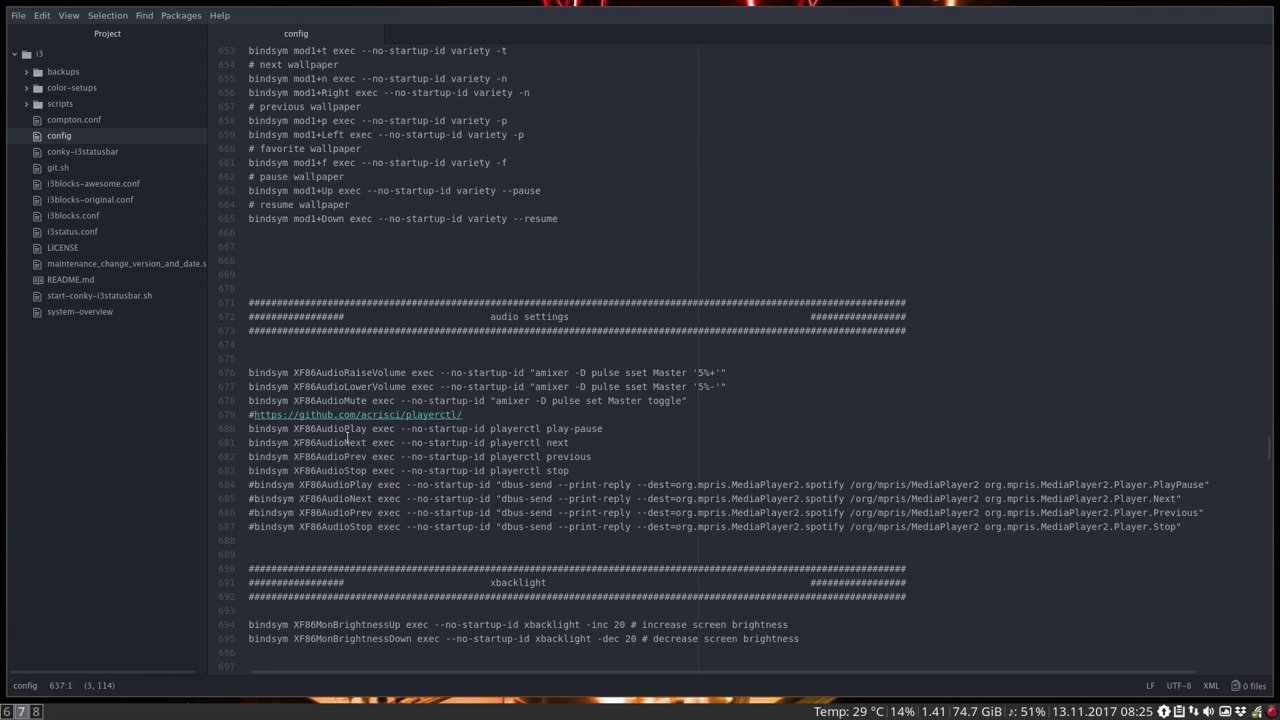
scroll(347, 437, "down", 1)
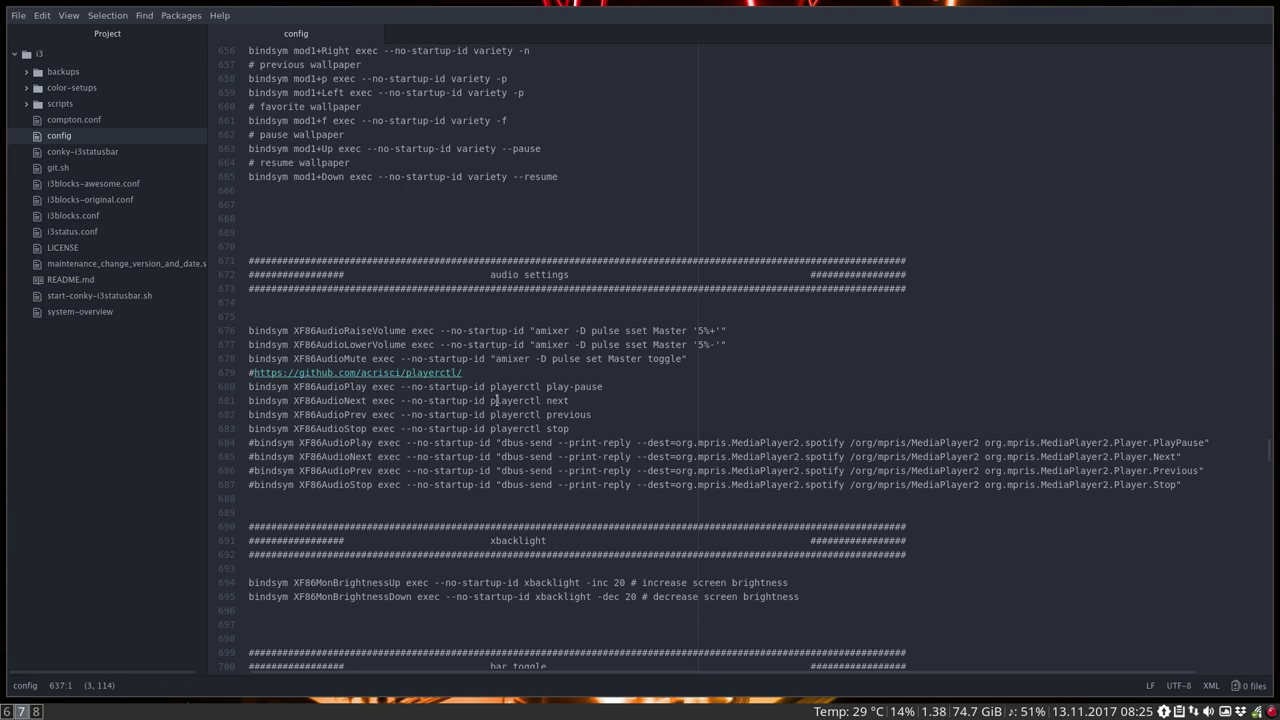
scroll(505, 397, "down", 2)
scroll(505, 397, "down", 2)
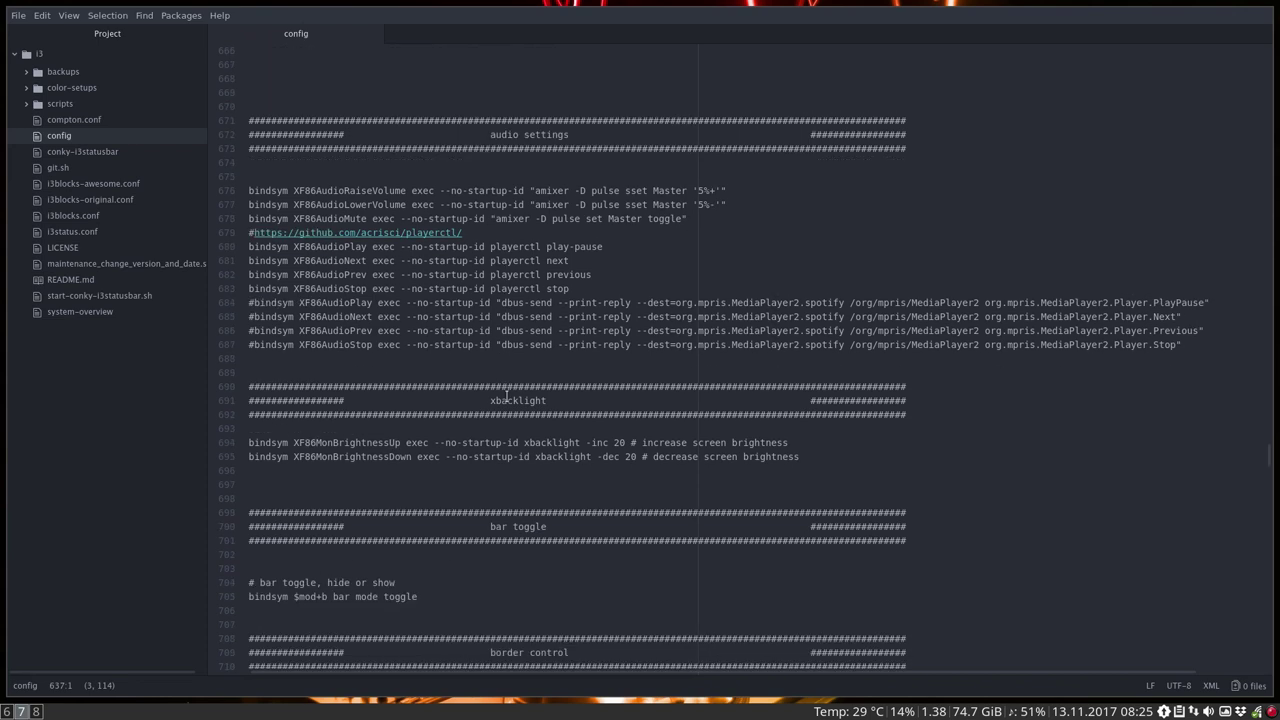
scroll(505, 397, "down", 2)
scroll(508, 386, "down", 1)
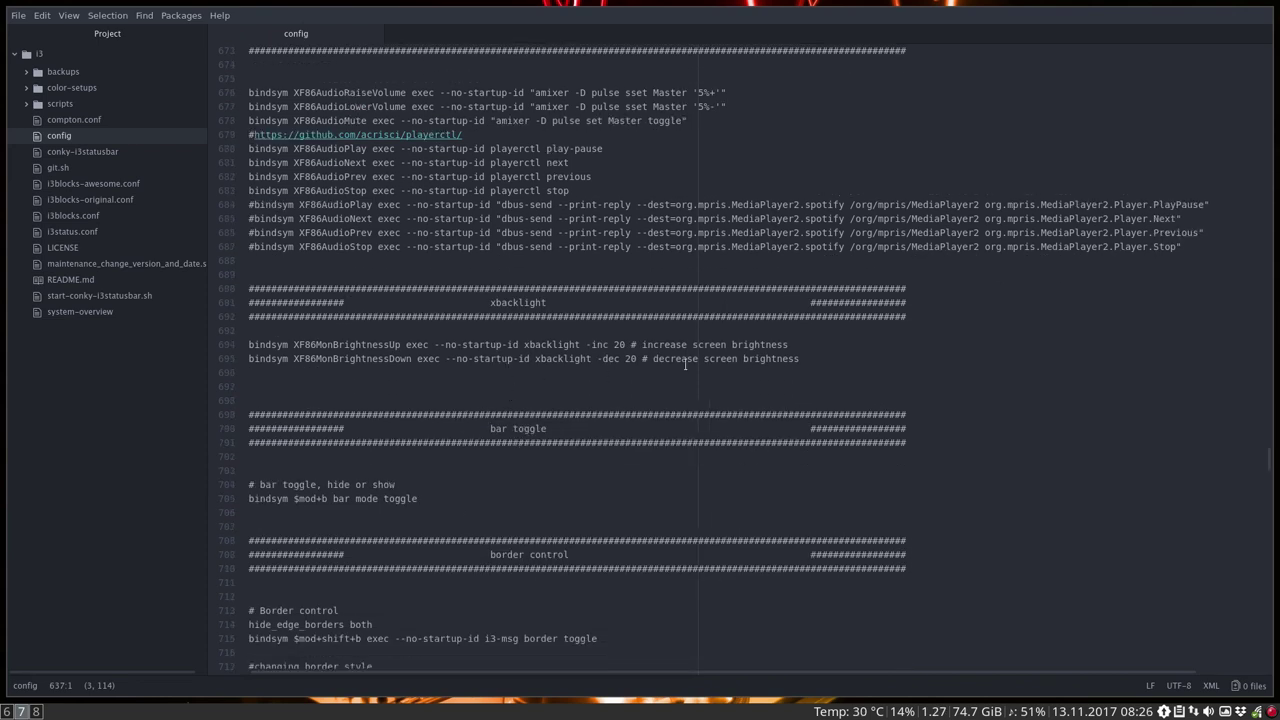
left_click_drag(814, 352, 237, 350)
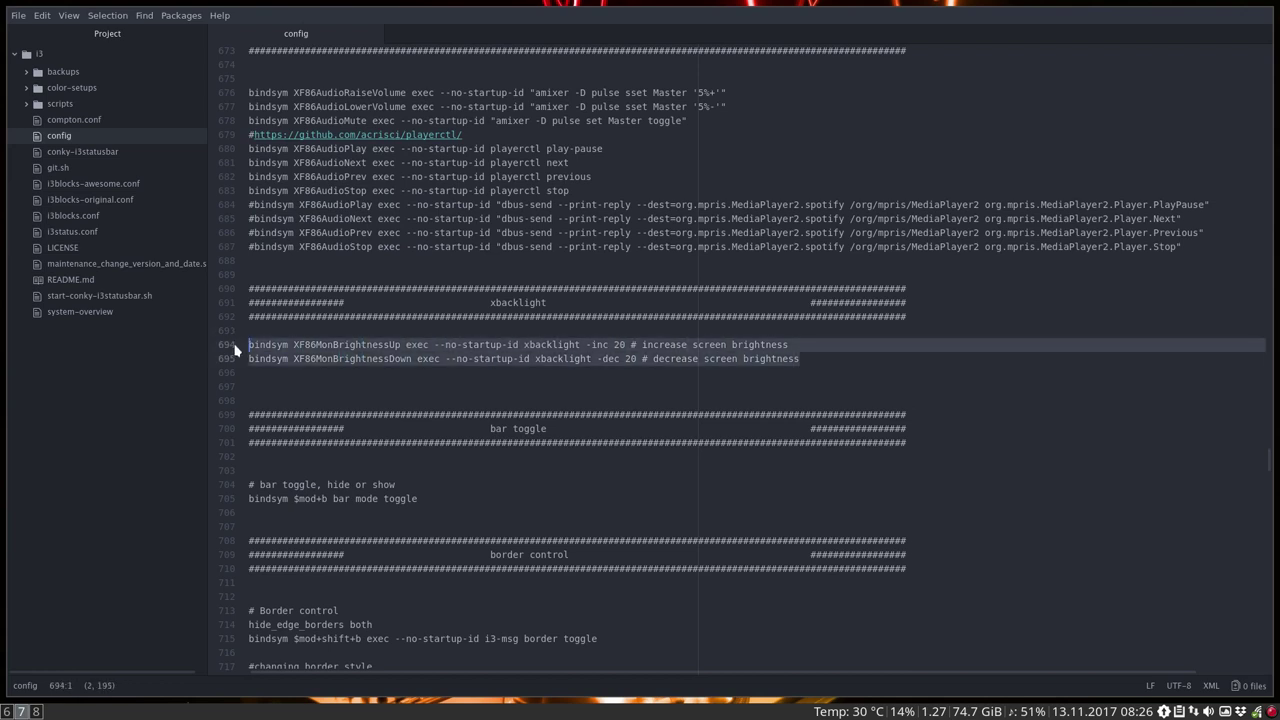
left_click(537, 350)
left_click(549, 362)
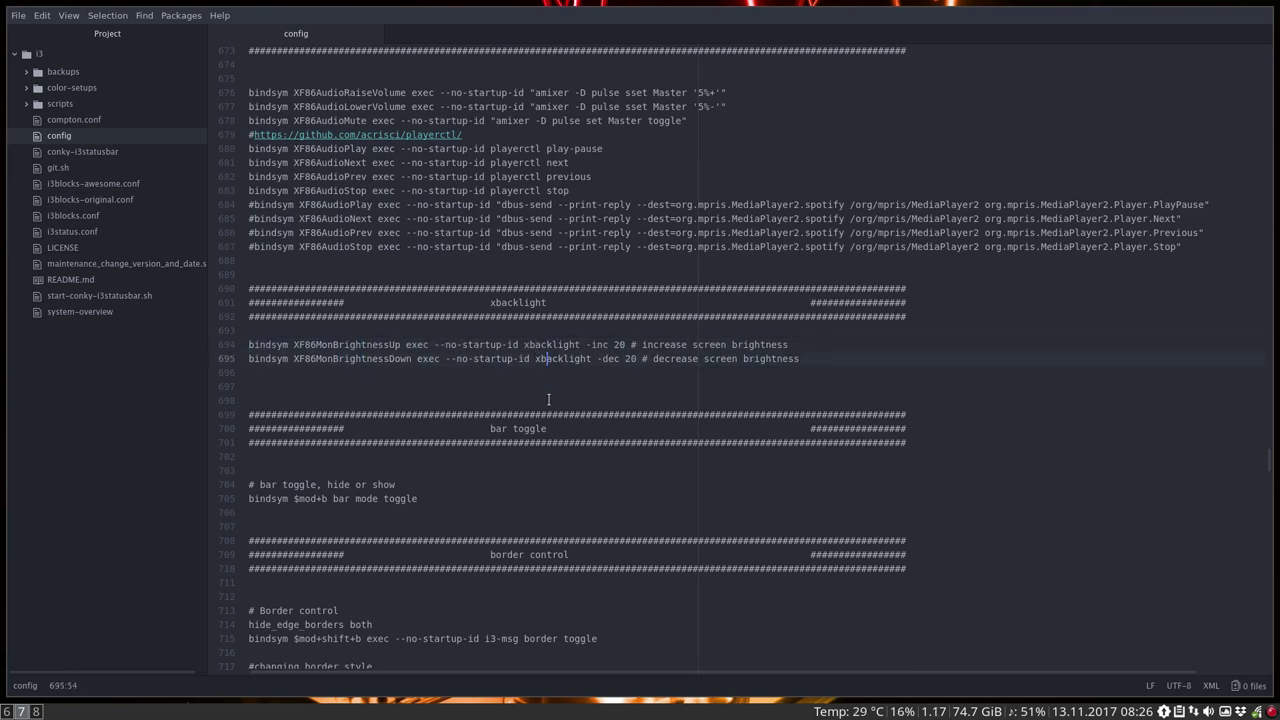
scroll(548, 399, "down", 2)
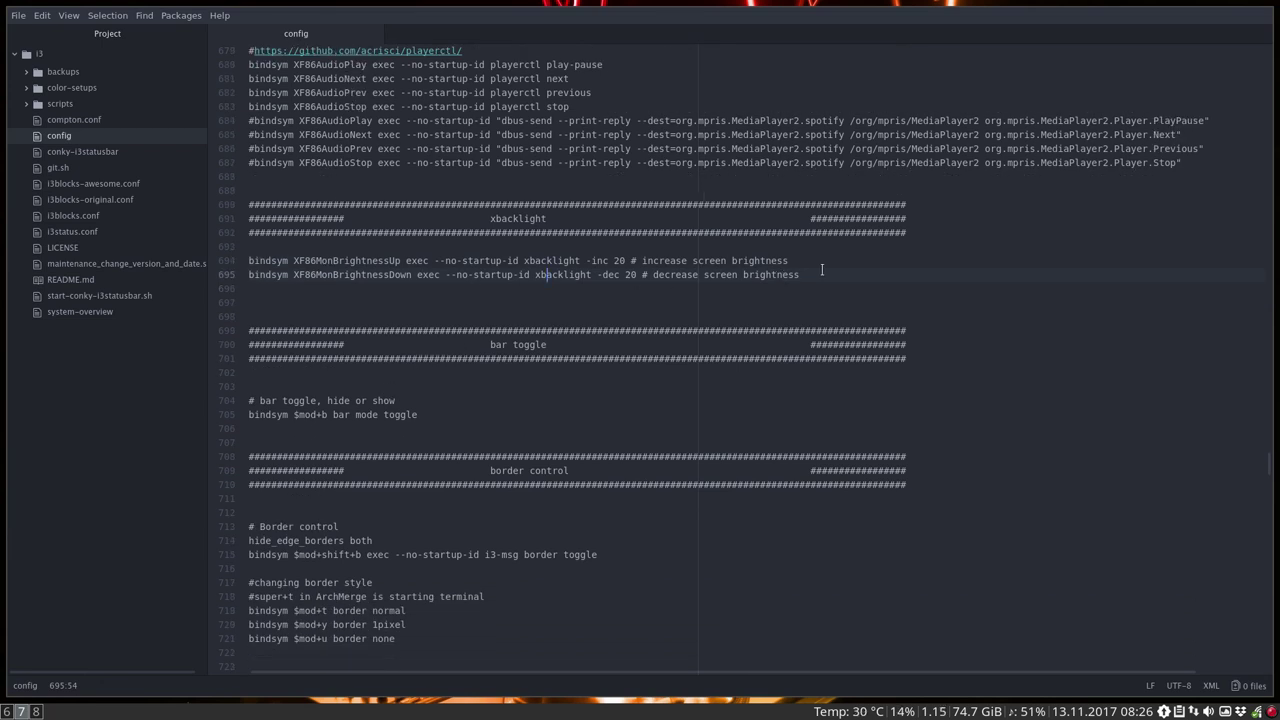
left_click_drag(818, 272, 242, 256)
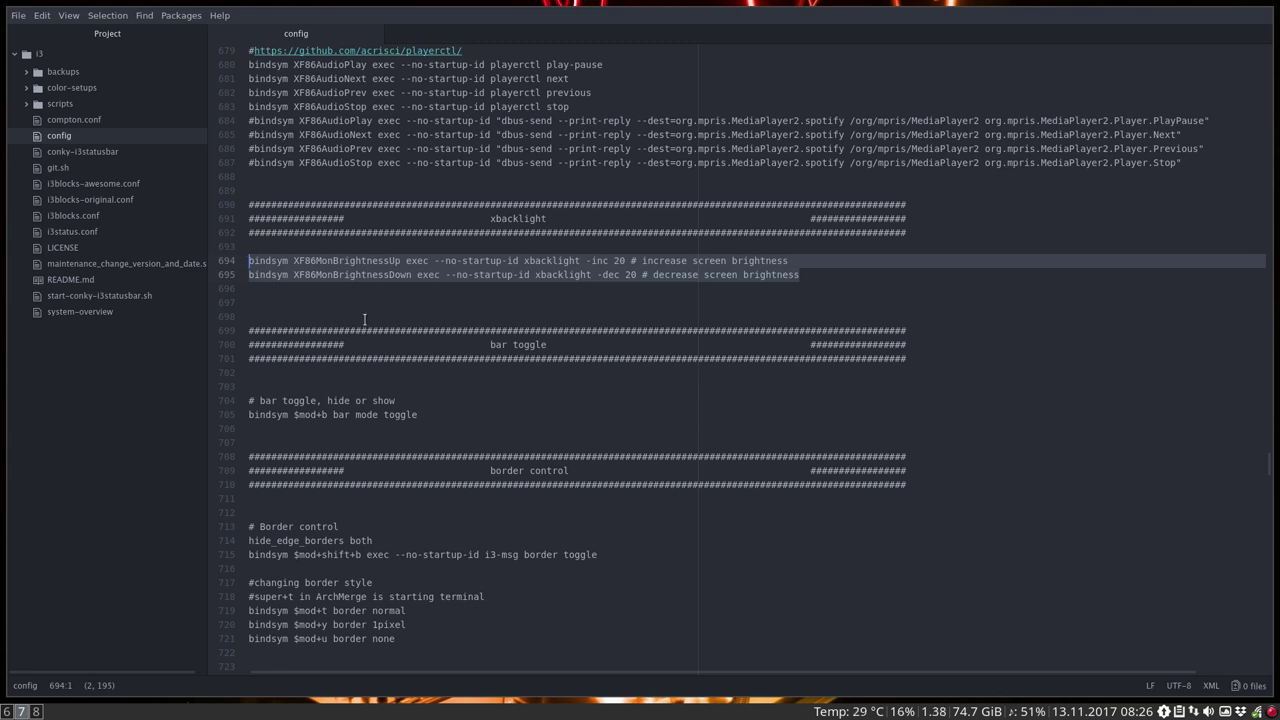
scroll(400, 300, "down", 3)
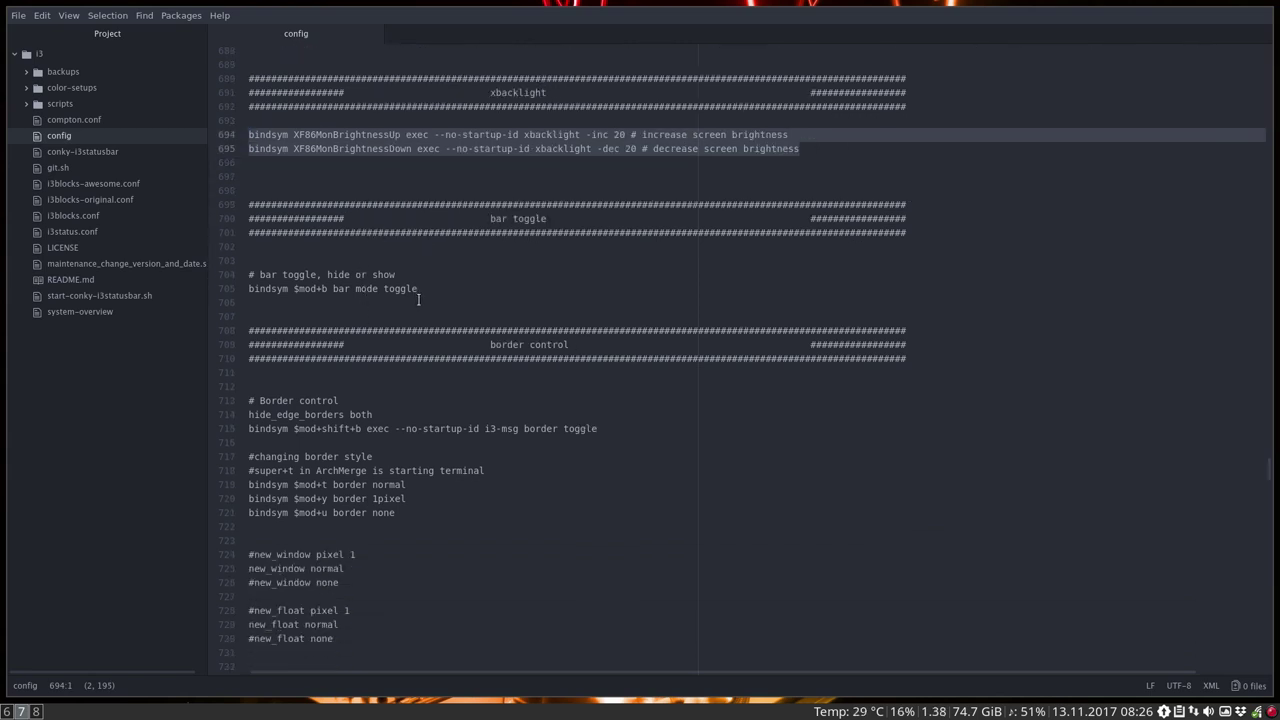
Select the whole i3 gaps next settings block
scroll(403, 352, "down", 2)
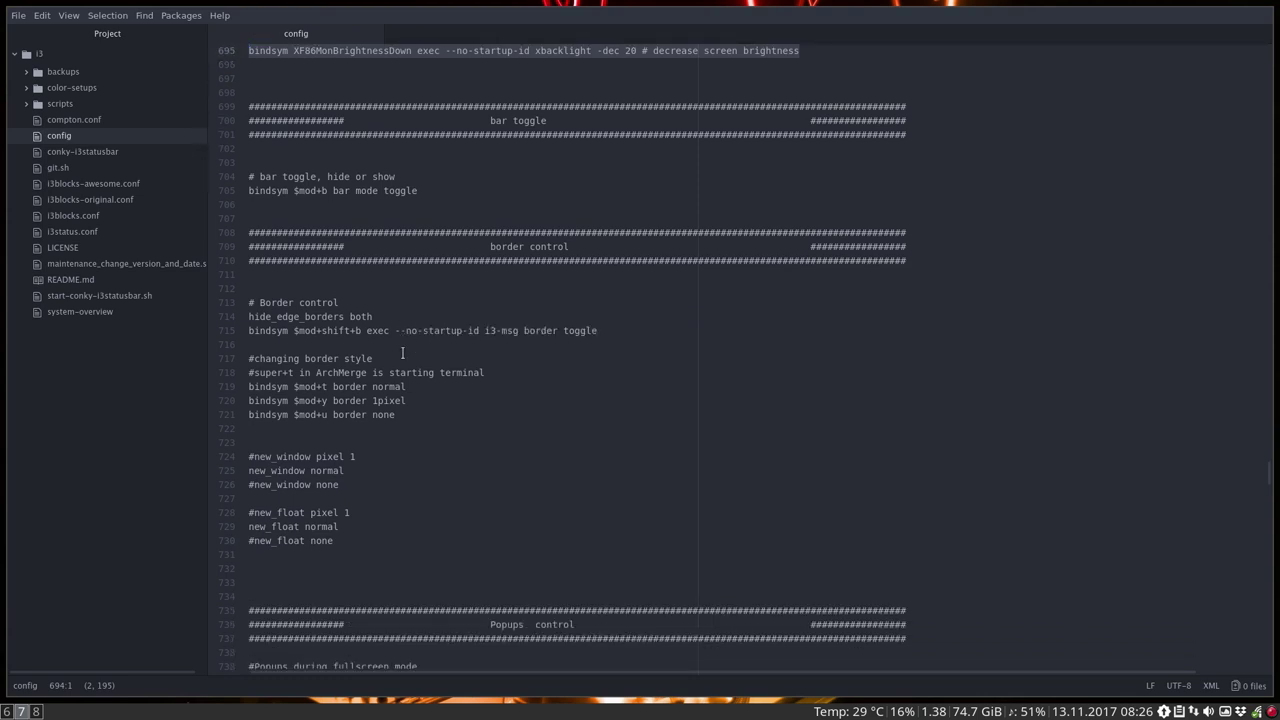
scroll(403, 352, "down", 6)
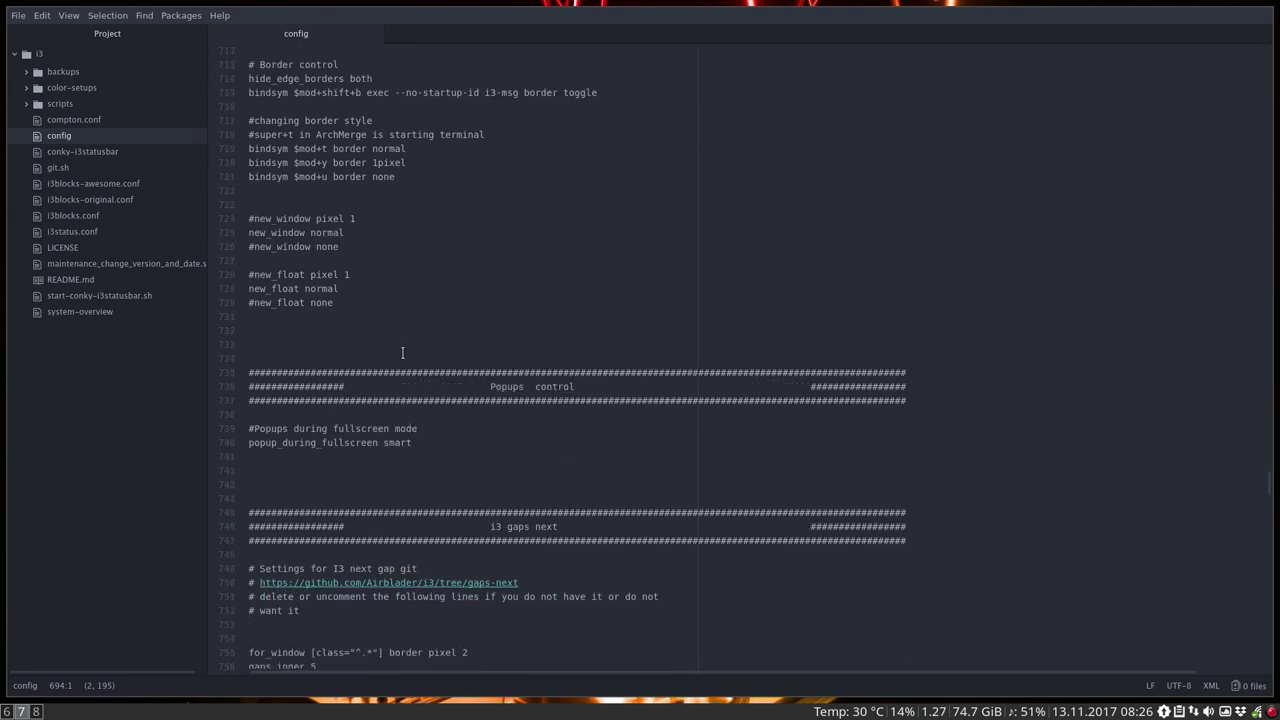
scroll(403, 352, "down", 3)
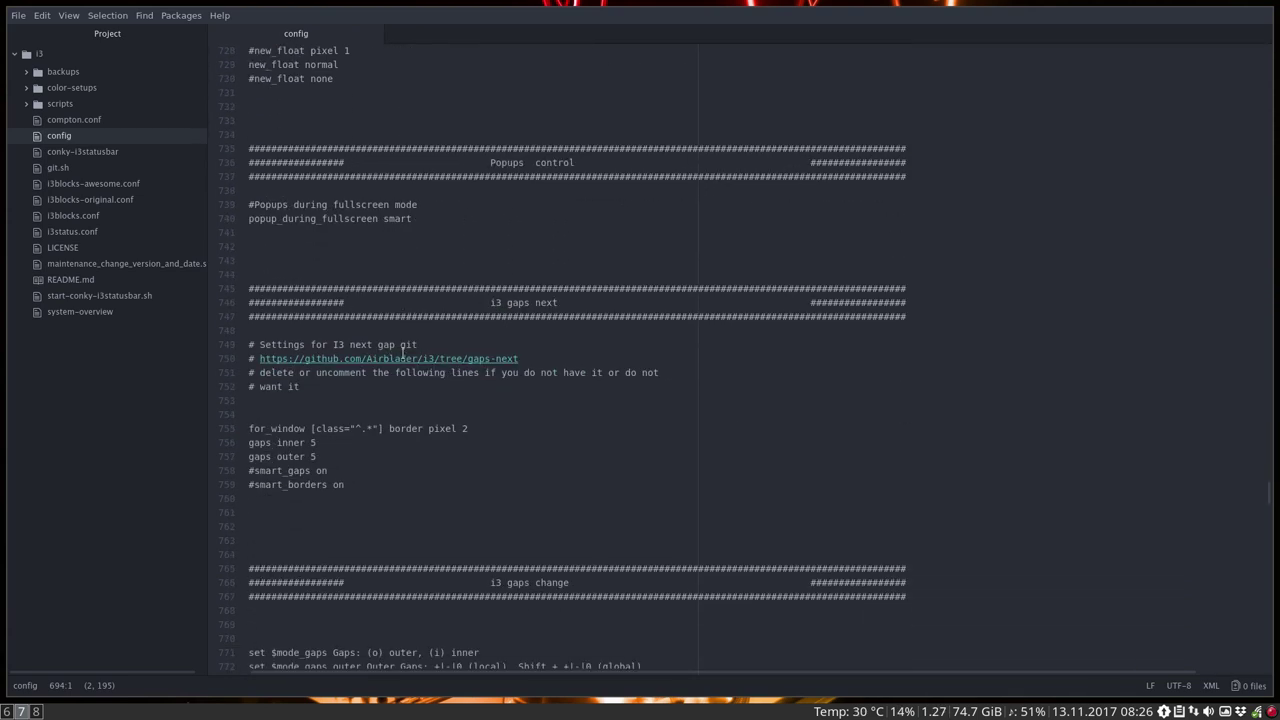
scroll(402, 352, "down", 2)
left_click_drag(367, 410, 236, 263)
Select the gaps change block and the compton exec_always transparency lines
scroll(395, 379, "down", 5)
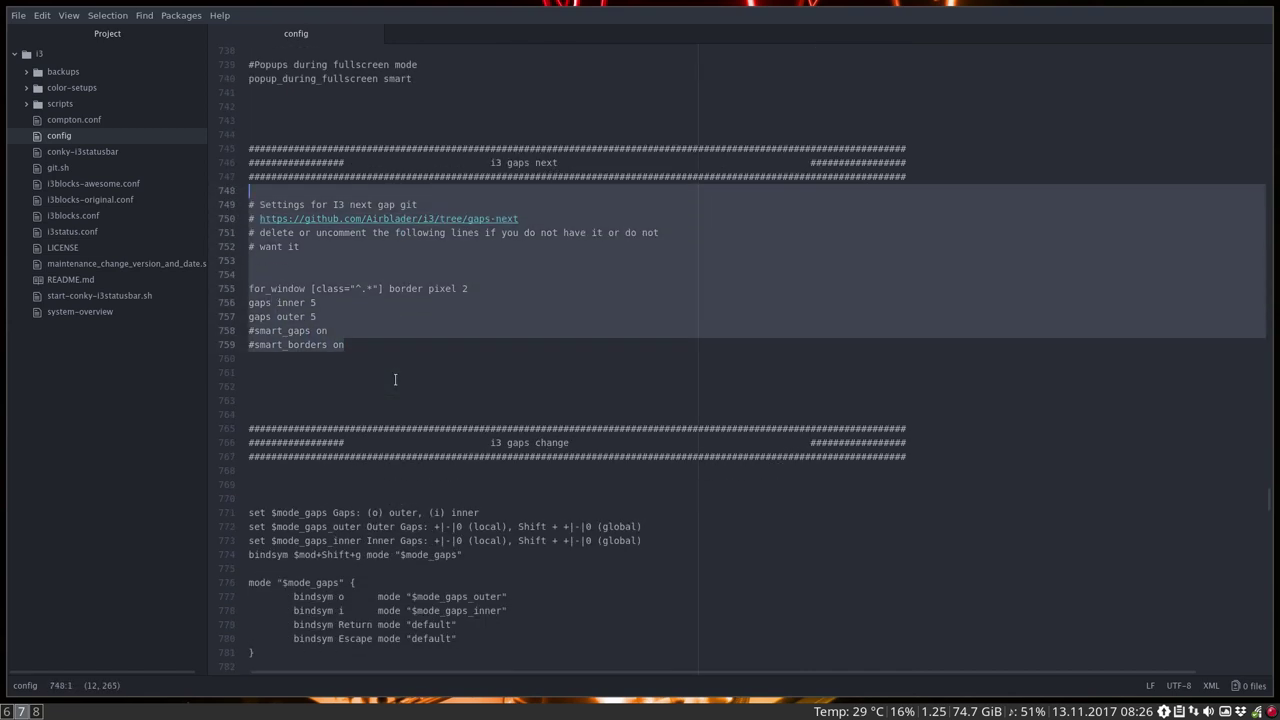
scroll(395, 379, "down", 8)
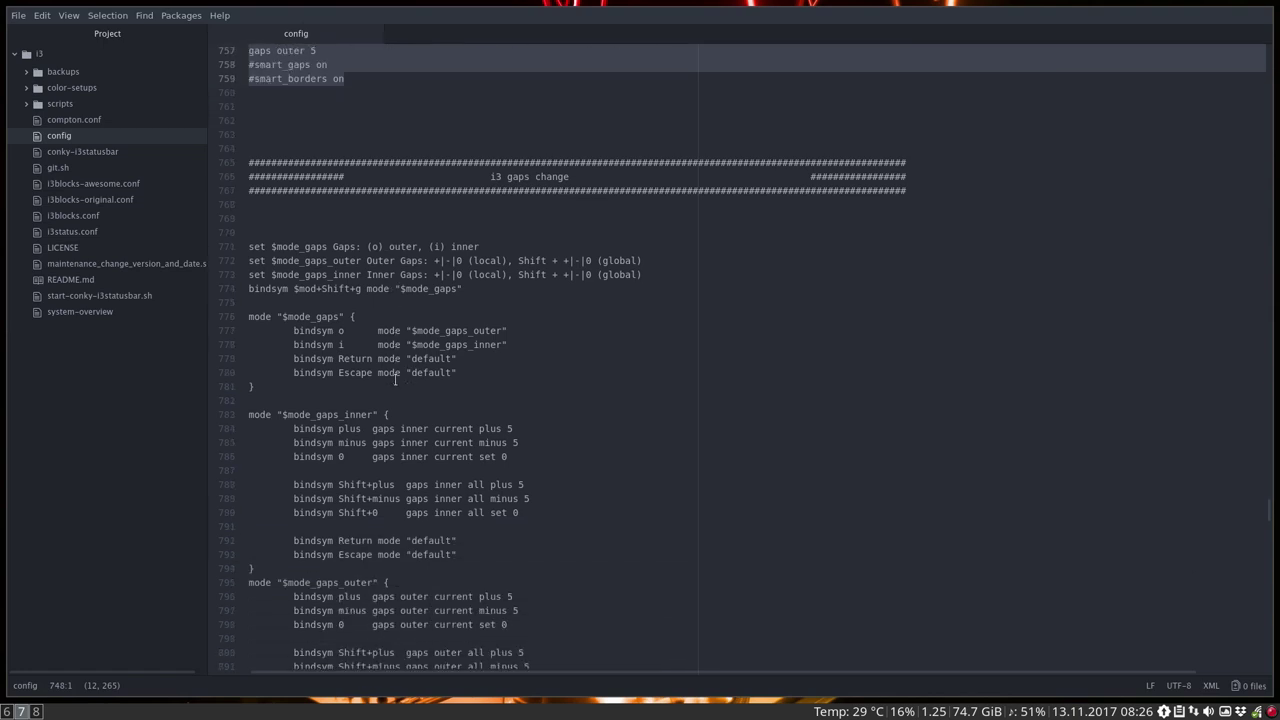
left_click_drag(316, 596, 252, 92)
scroll(347, 386, "down", 1)
scroll(347, 386, "down", 7)
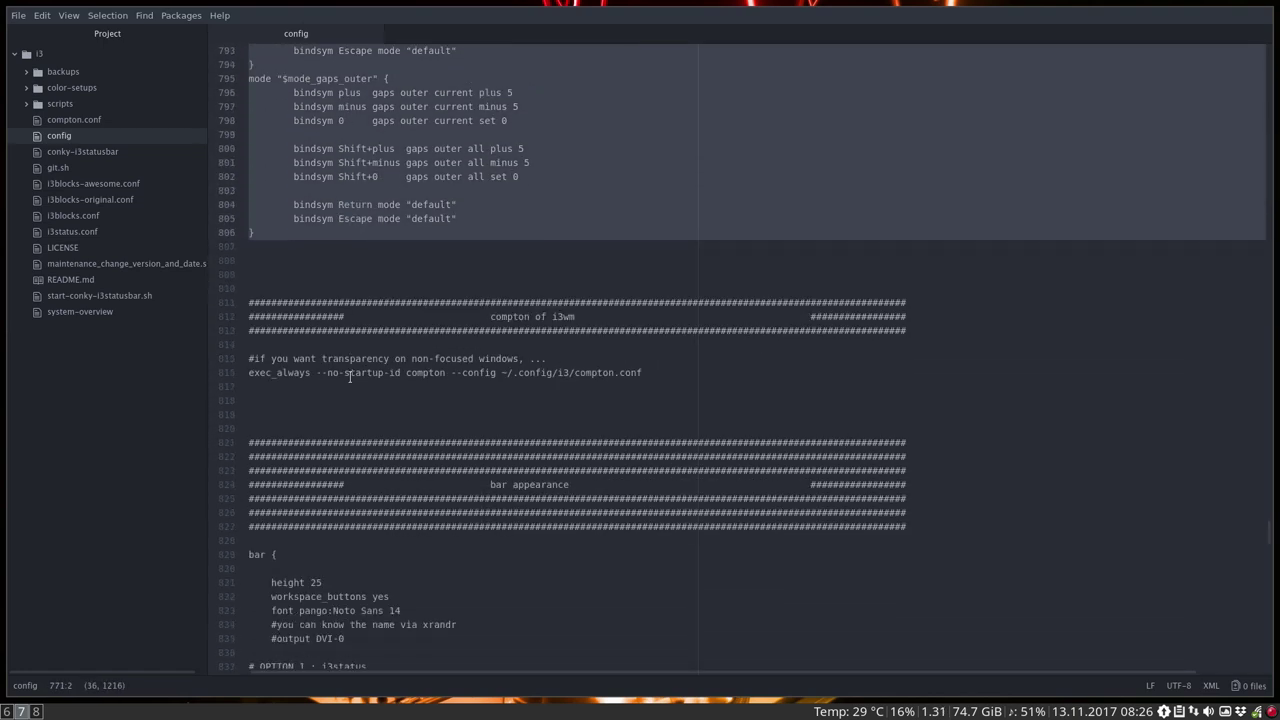
left_click_drag(302, 403, 237, 330)
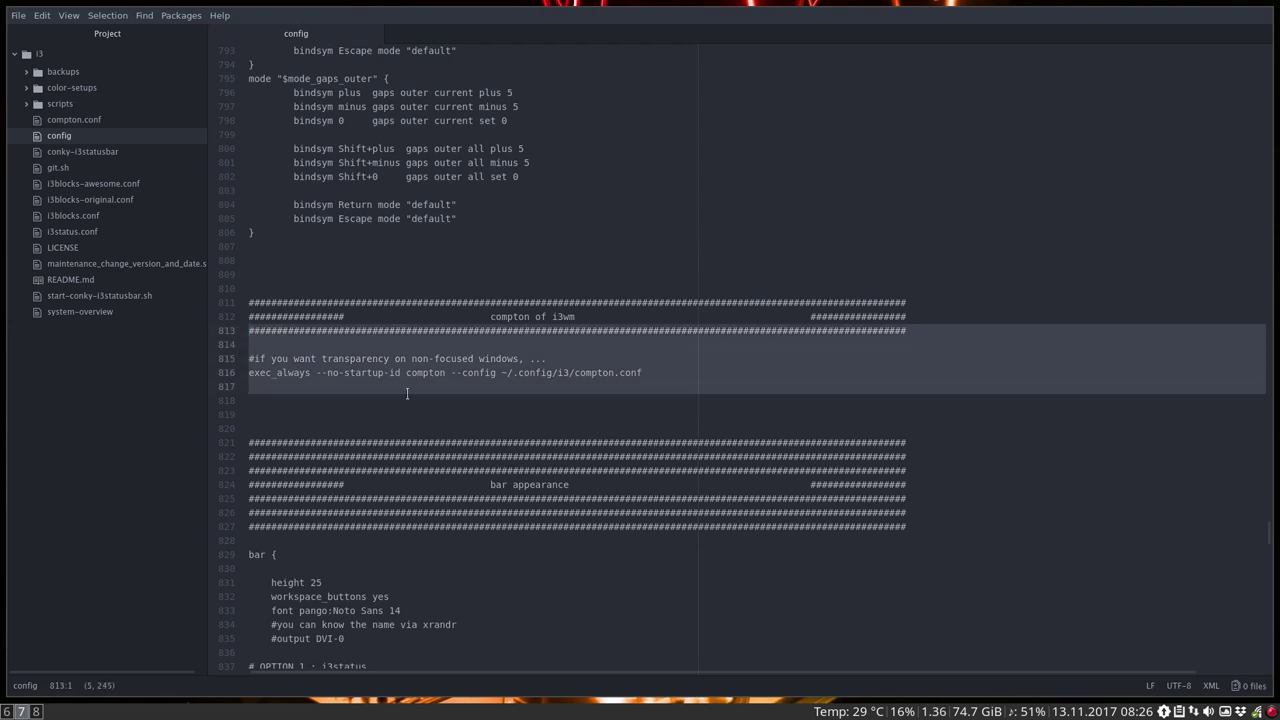
Point out the bar font Noto Sans 14 and height 25, then move on to the bar colours
scroll(407, 393, "down", 8)
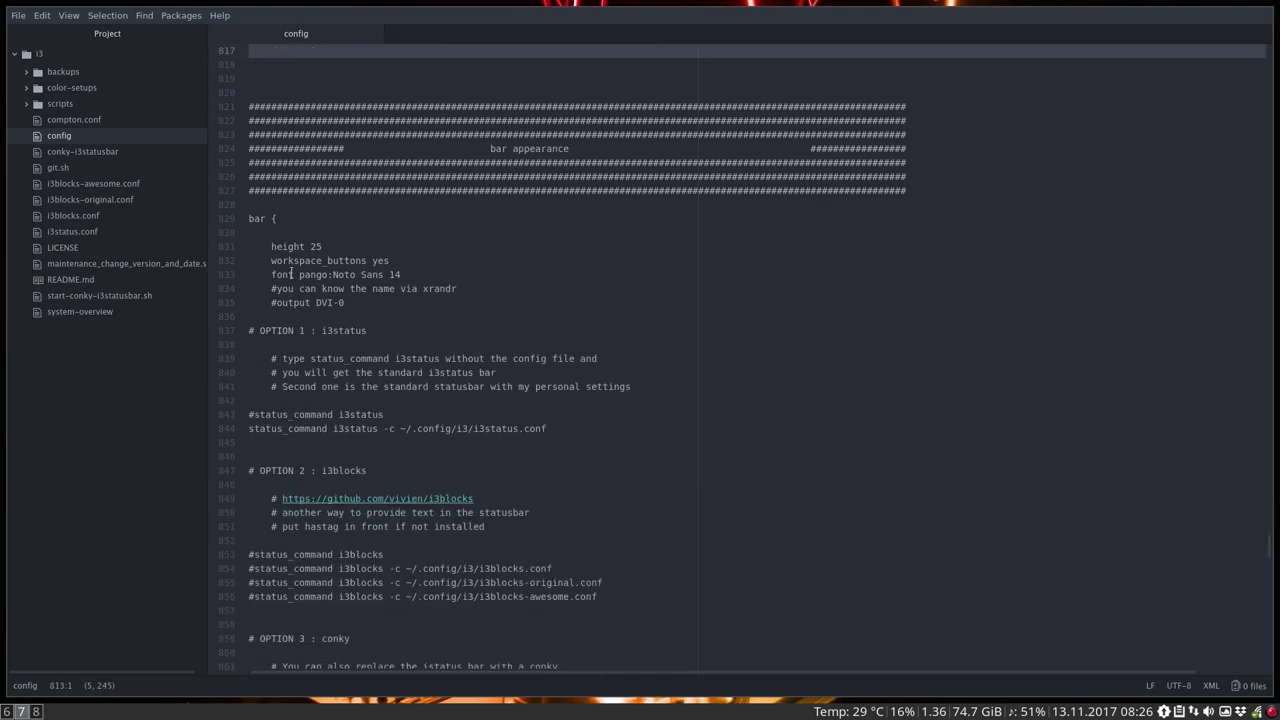
scroll(290, 311, "down", 7)
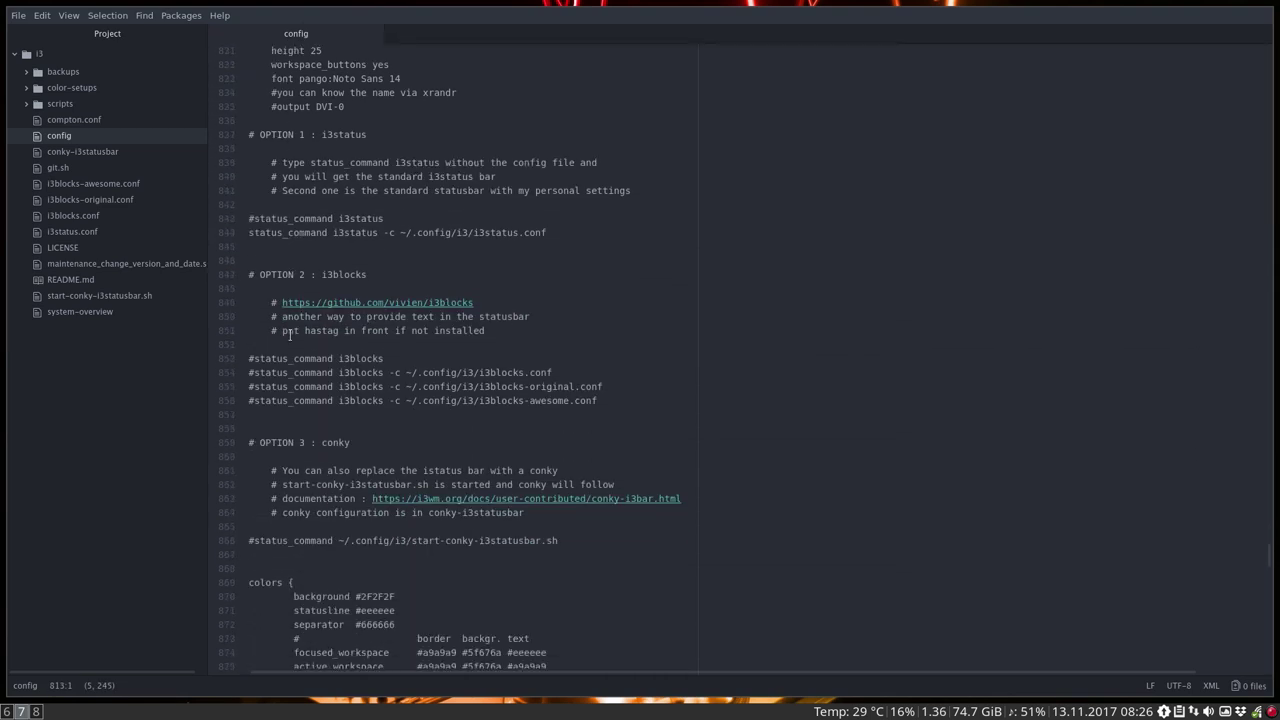
scroll(290, 335, "up", 4)
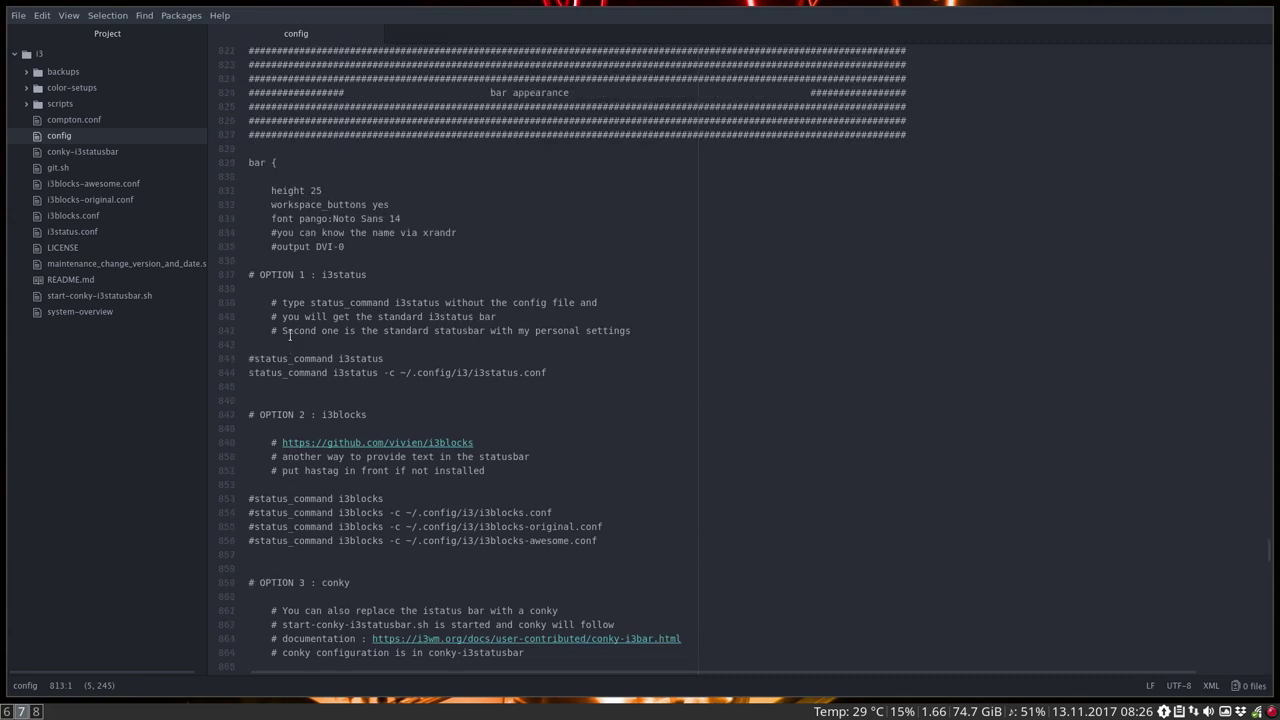
left_click_drag(332, 205, 402, 205)
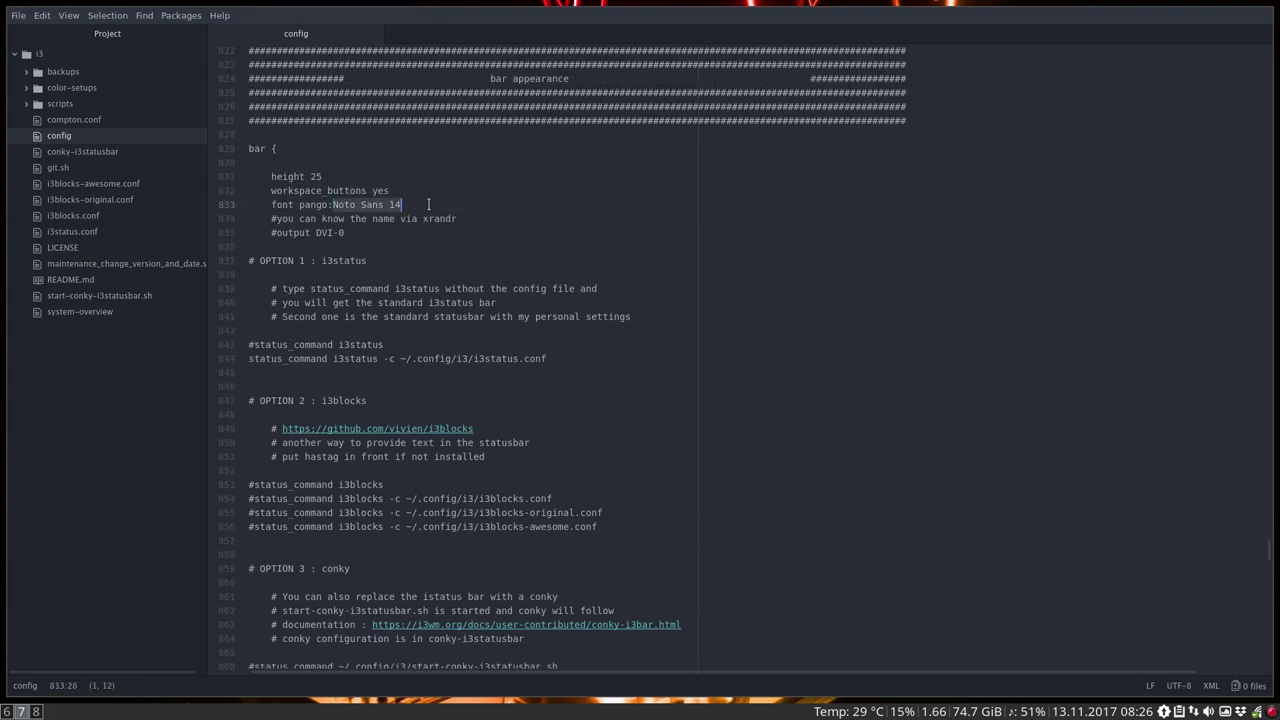
left_click(310, 176)
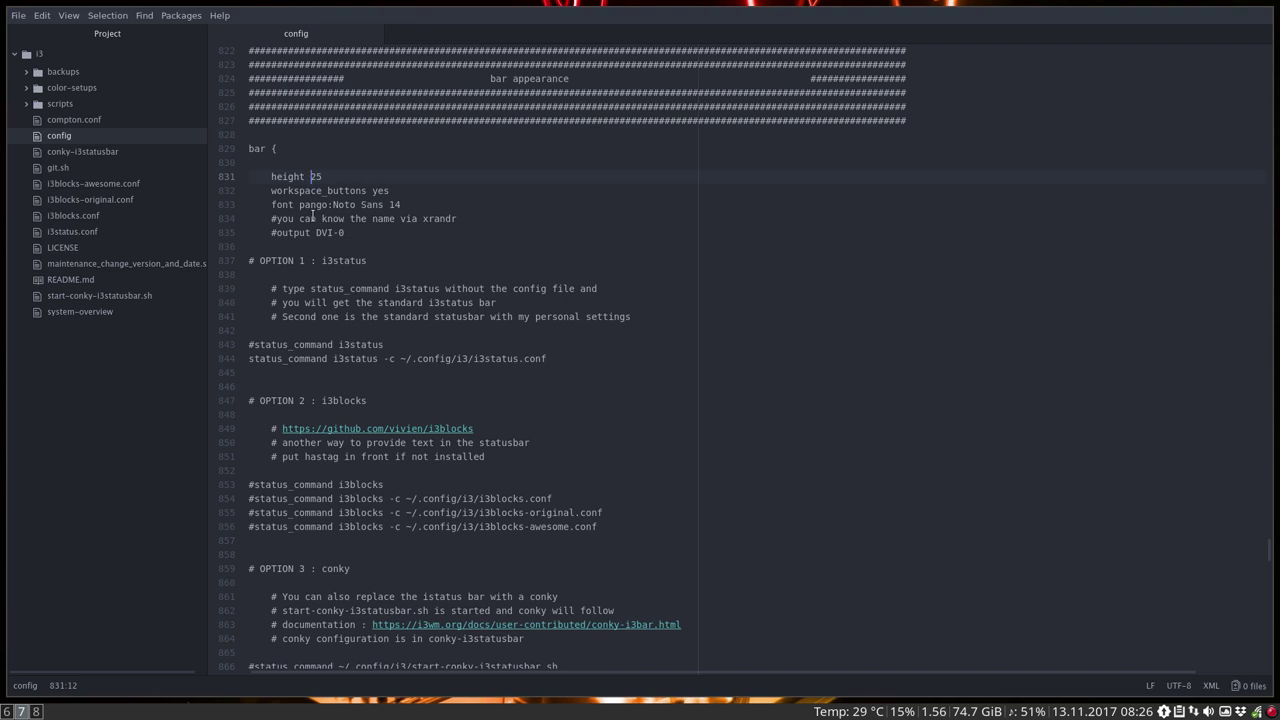
left_click(325, 180)
scroll(284, 376, "down", 8)
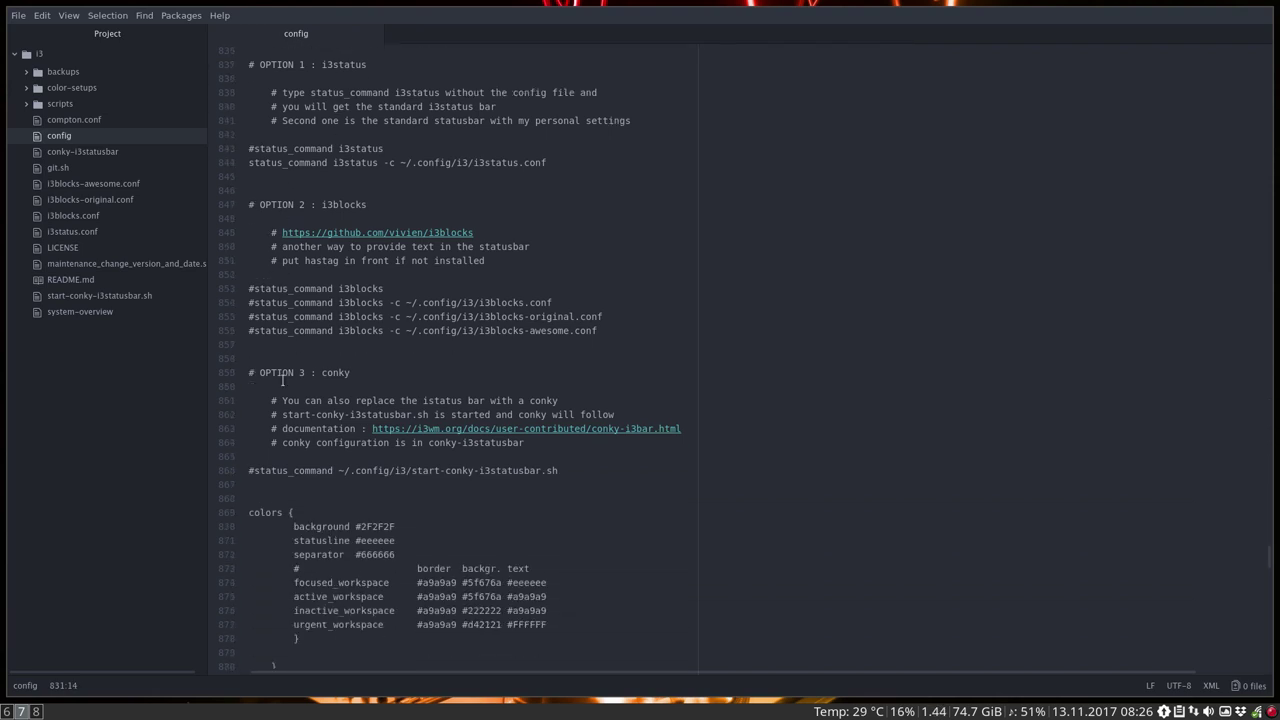
scroll(283, 379, "down", 8)
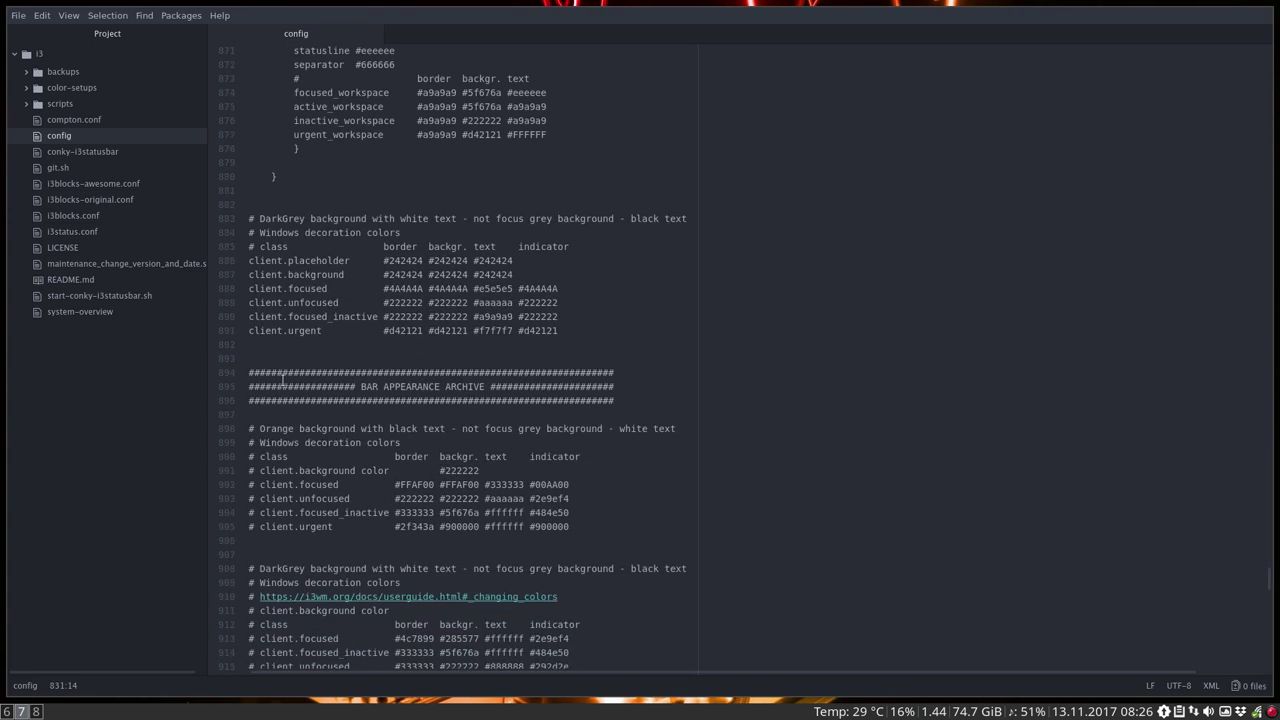
Select the client window decoration colour lines 873–891, then continue through the archive to THE END
left_click_drag(558, 331, 287, 78)
scroll(303, 325, "down", 7)
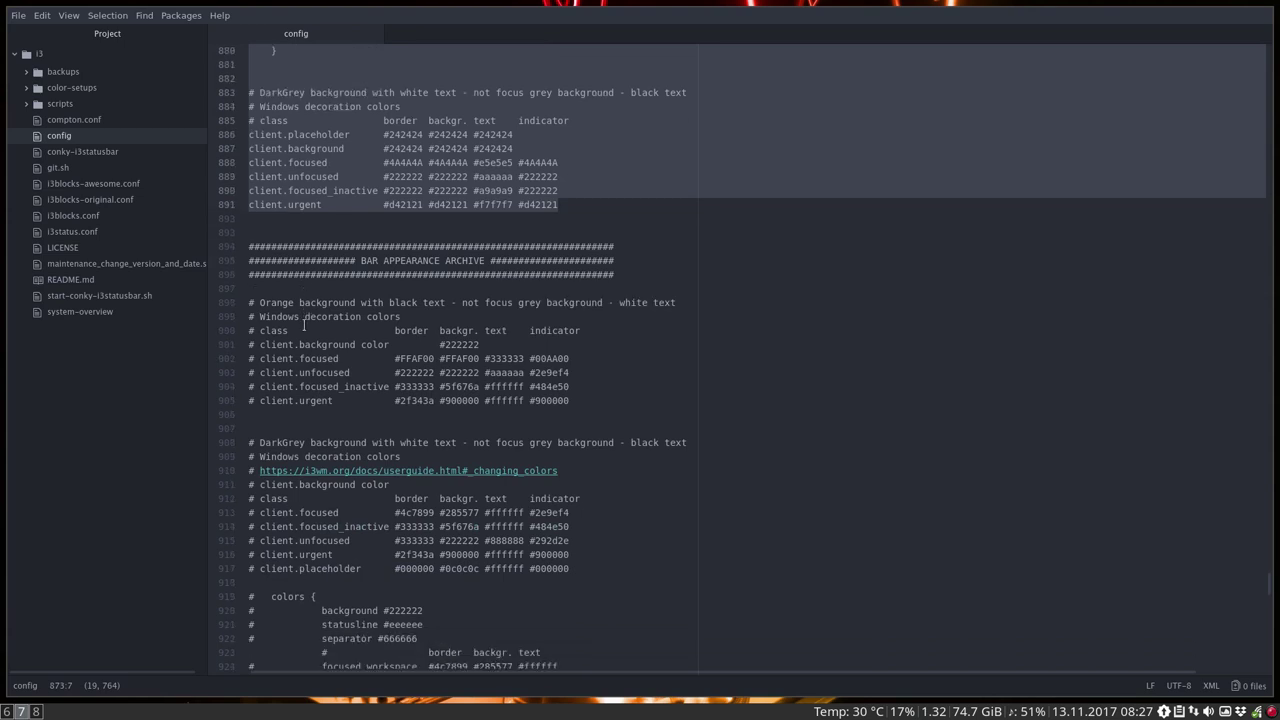
scroll(303, 325, "down", 4)
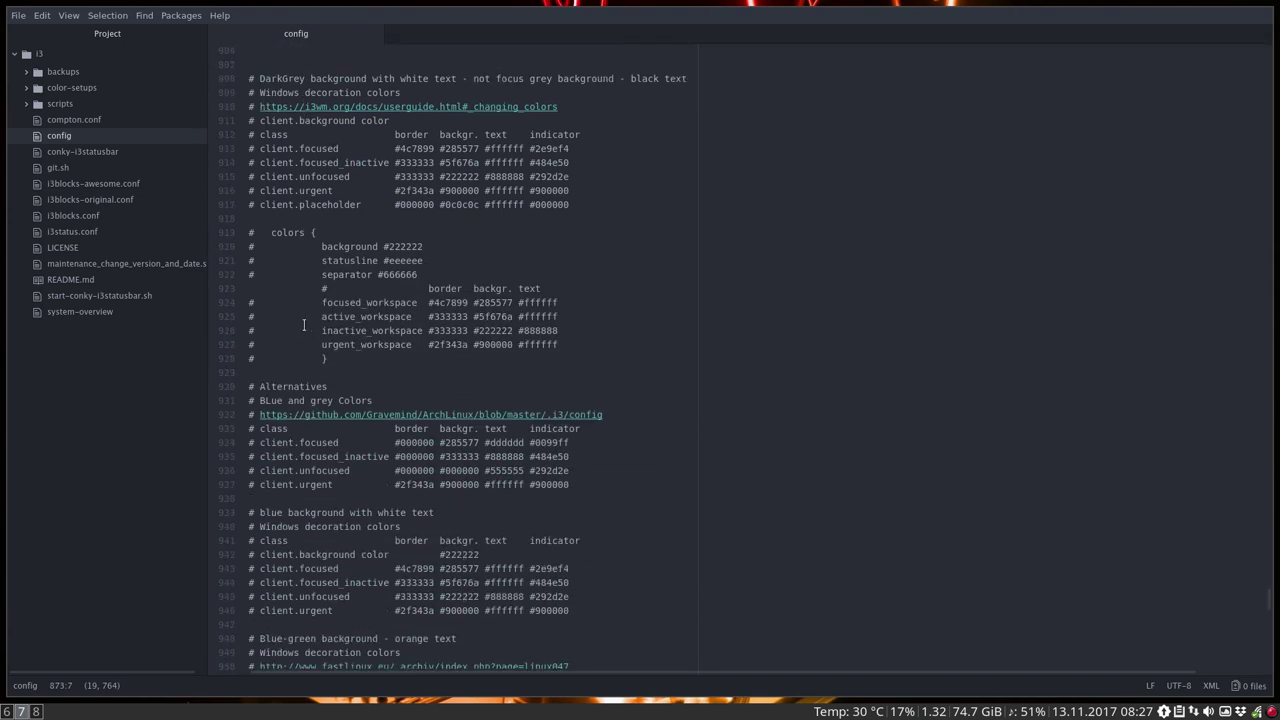
scroll(303, 325, "up", 1)
scroll(303, 325, "up", 7)
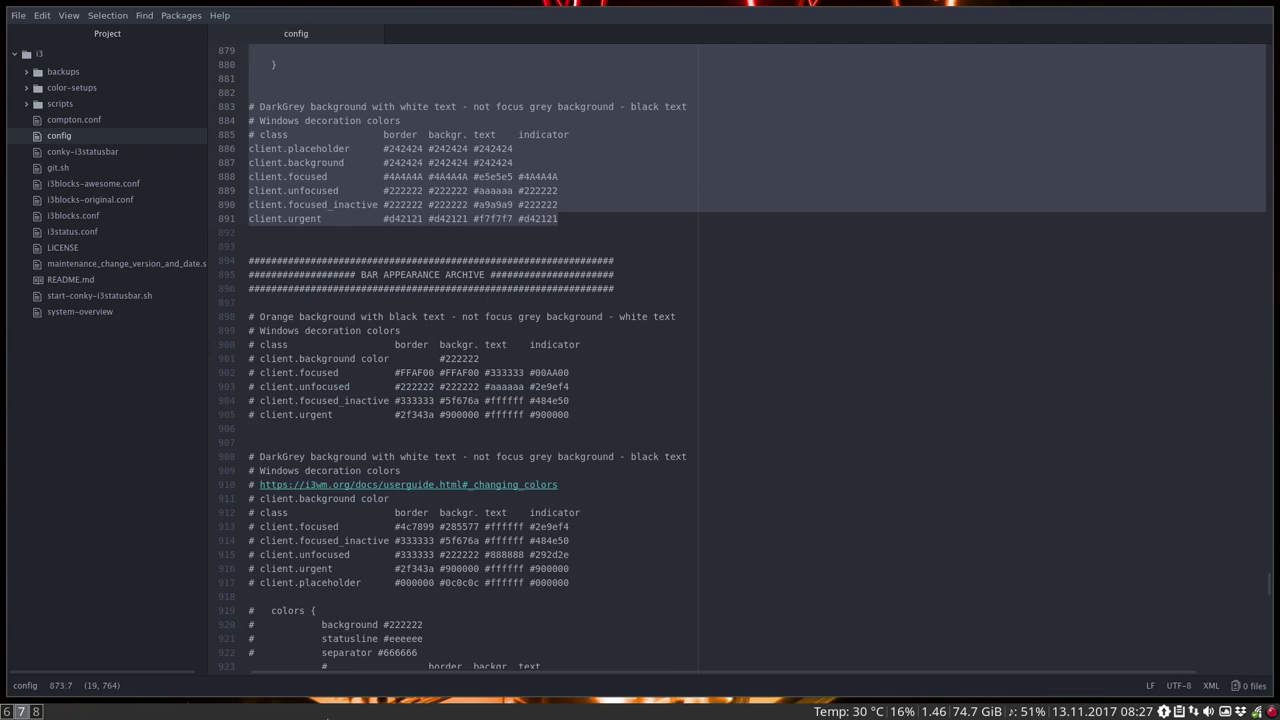
scroll(294, 384, "down", 10)
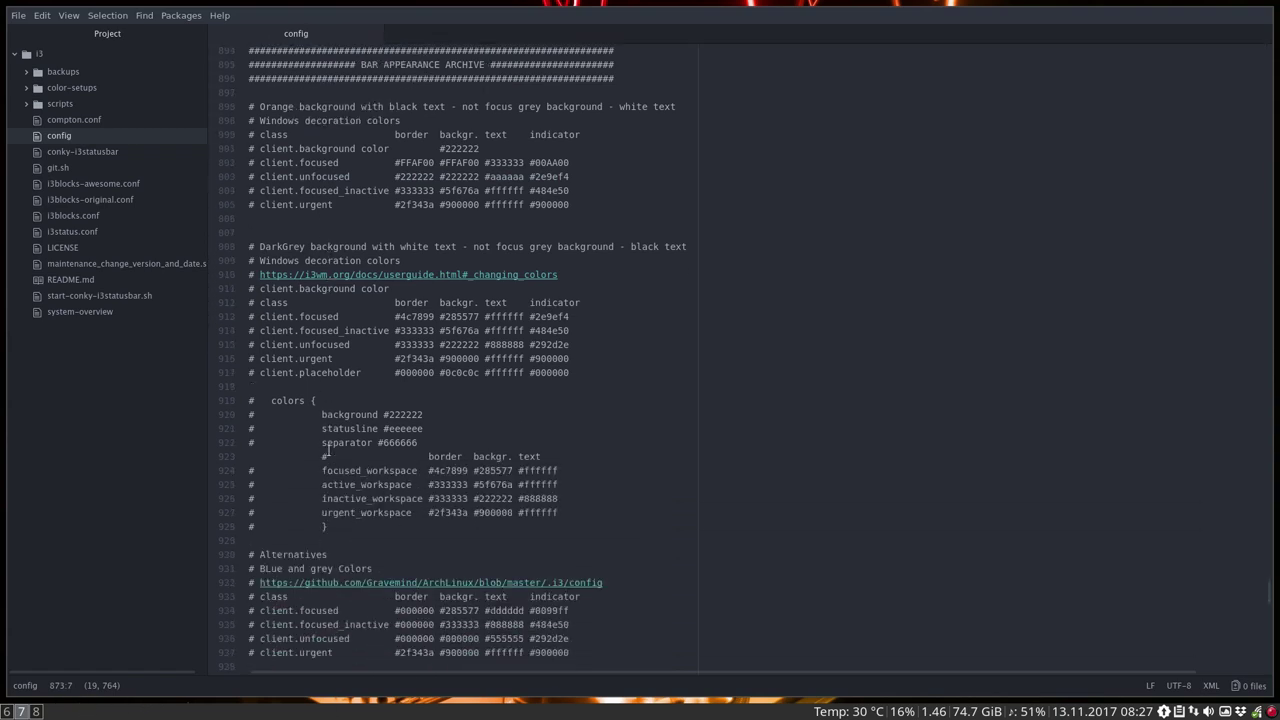
scroll(328, 450, "down", 14)
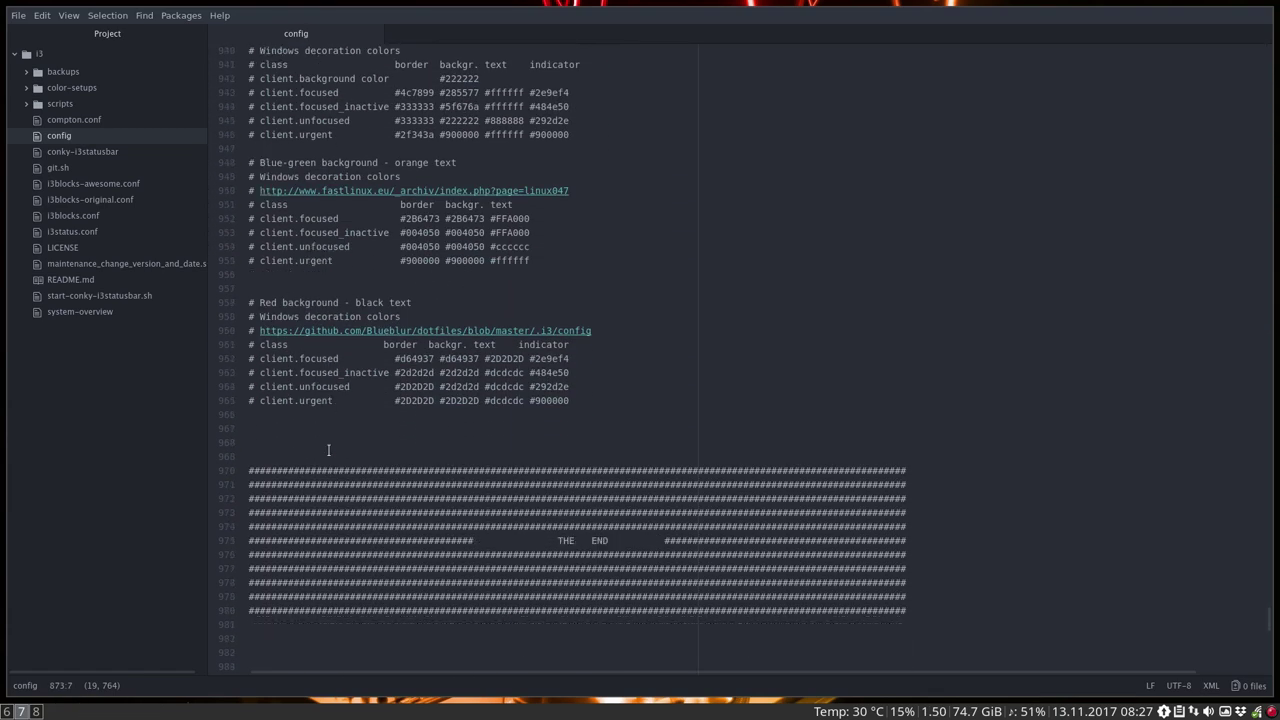
Scroll down through the NOT USED Scratchpad, mouse and unclutter sections, then back up to BAR APPEARANCE ARCHIVE
scroll(328, 450, "down", 10)
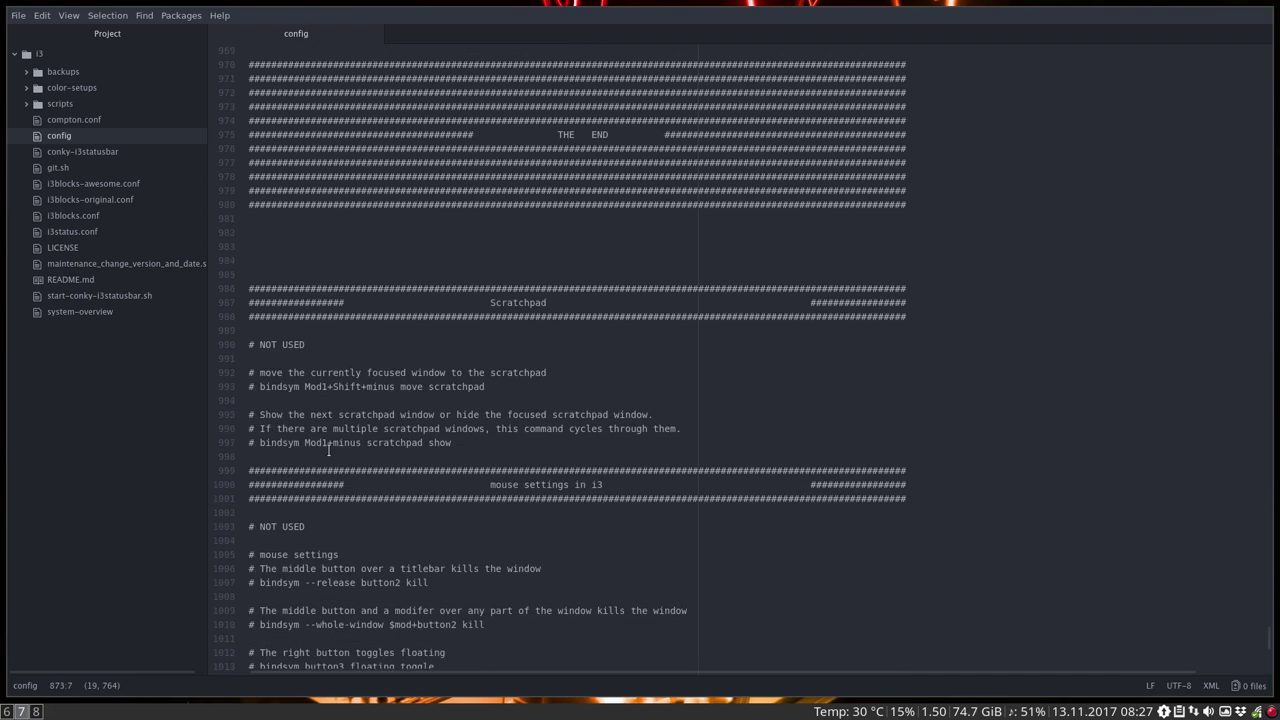
scroll(328, 450, "down", 2)
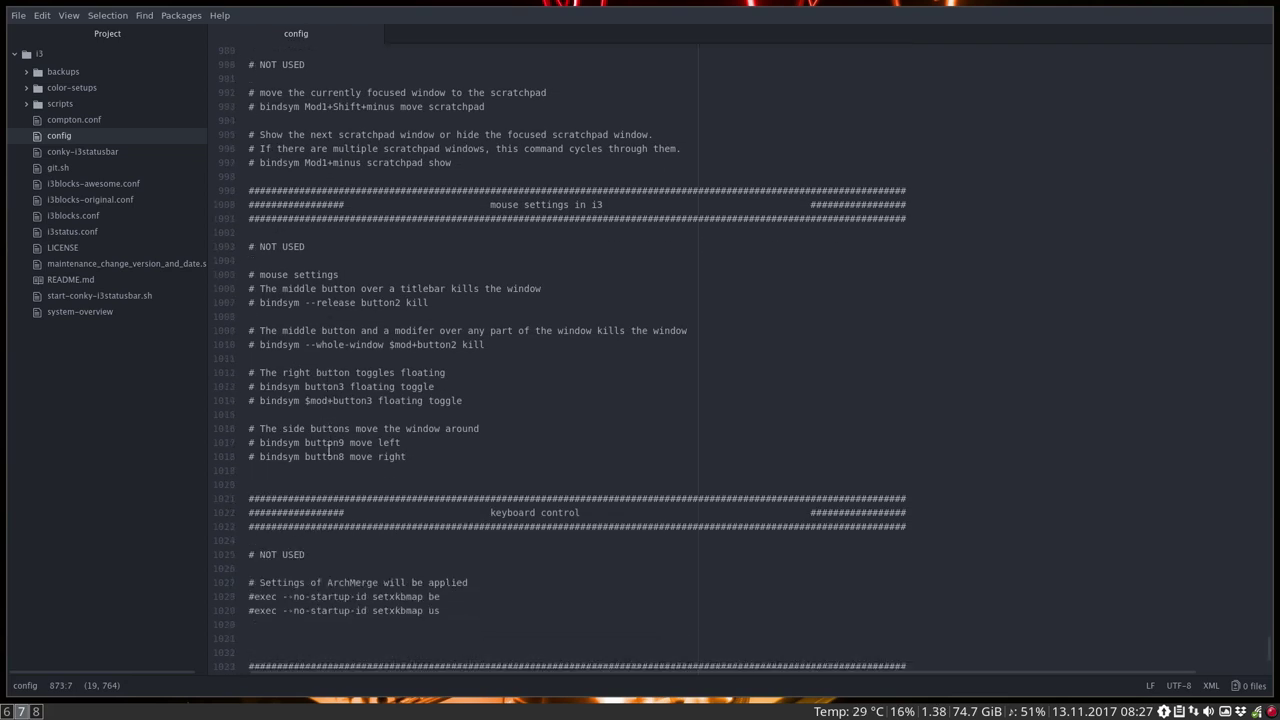
scroll(328, 450, "down", 3)
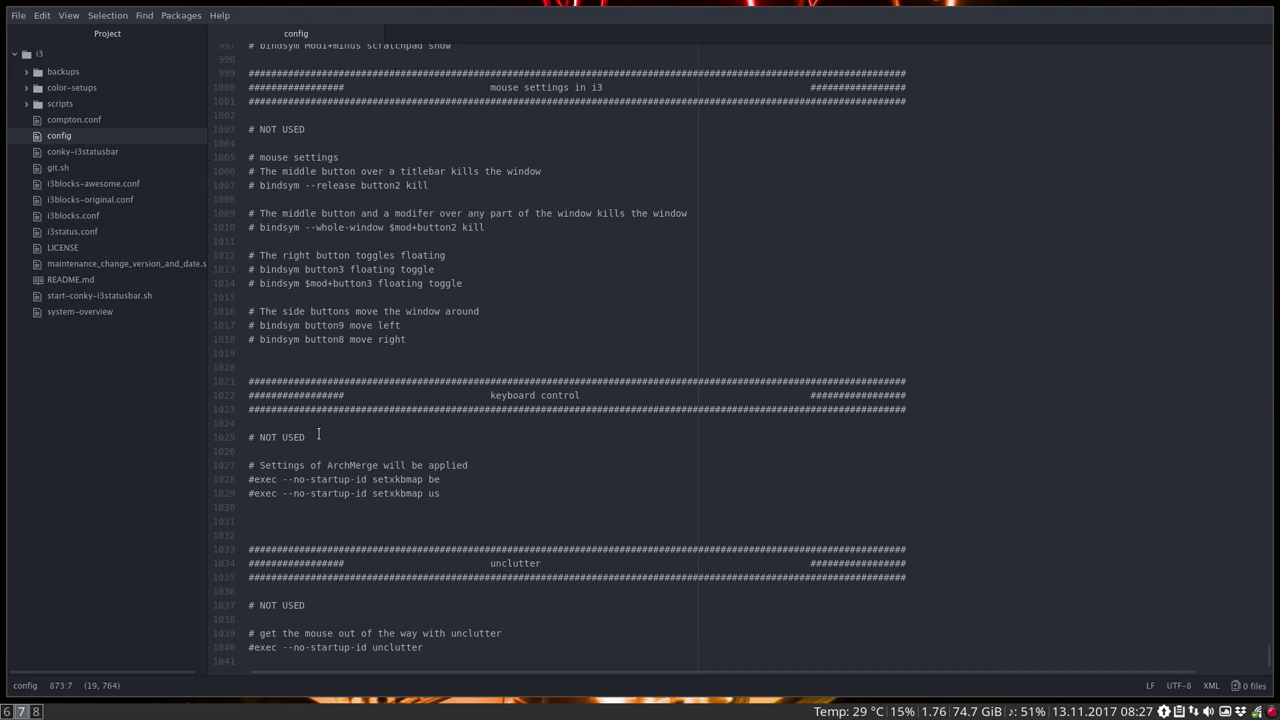
scroll(319, 433, "up", 2)
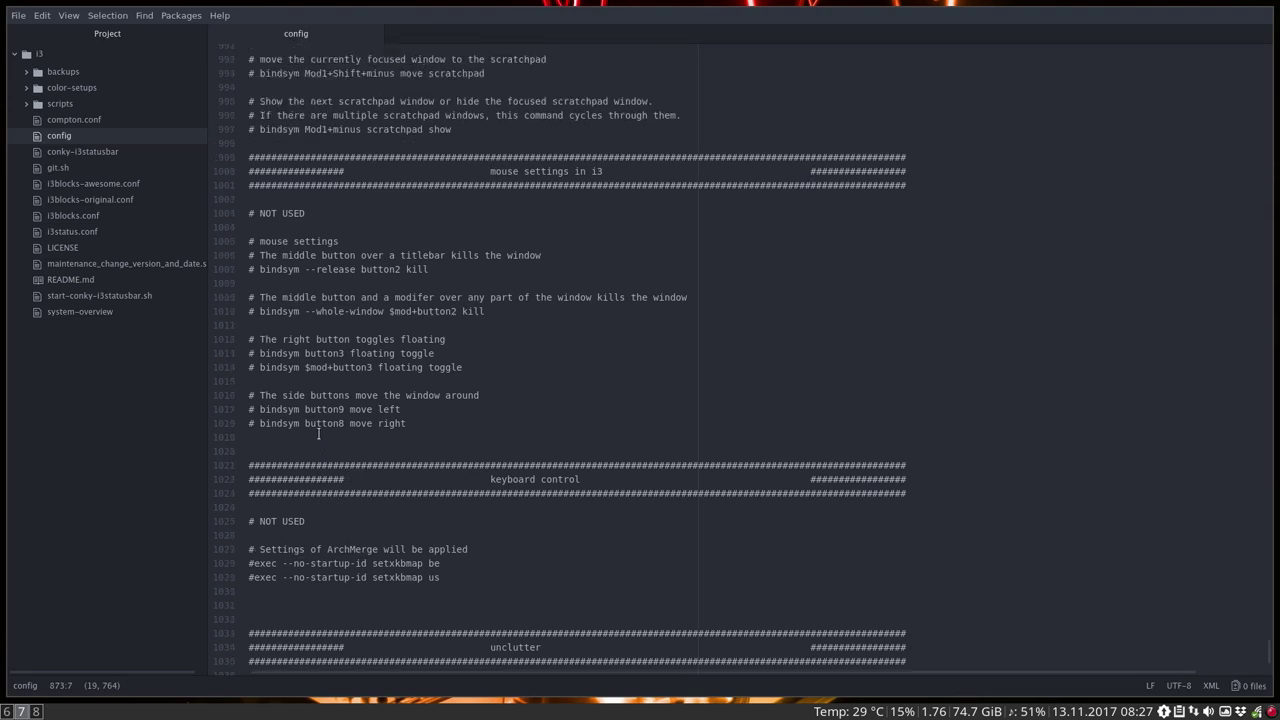
scroll(348, 374, "up", 1)
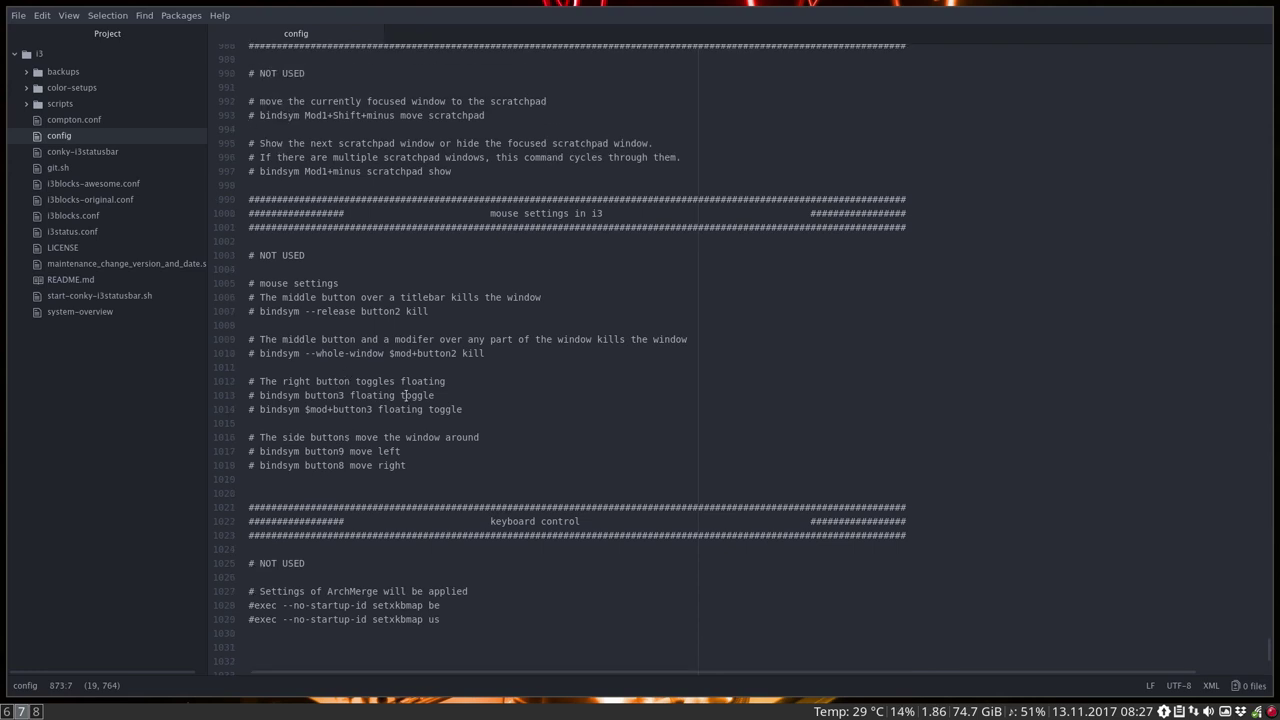
scroll(405, 395, "up", 1)
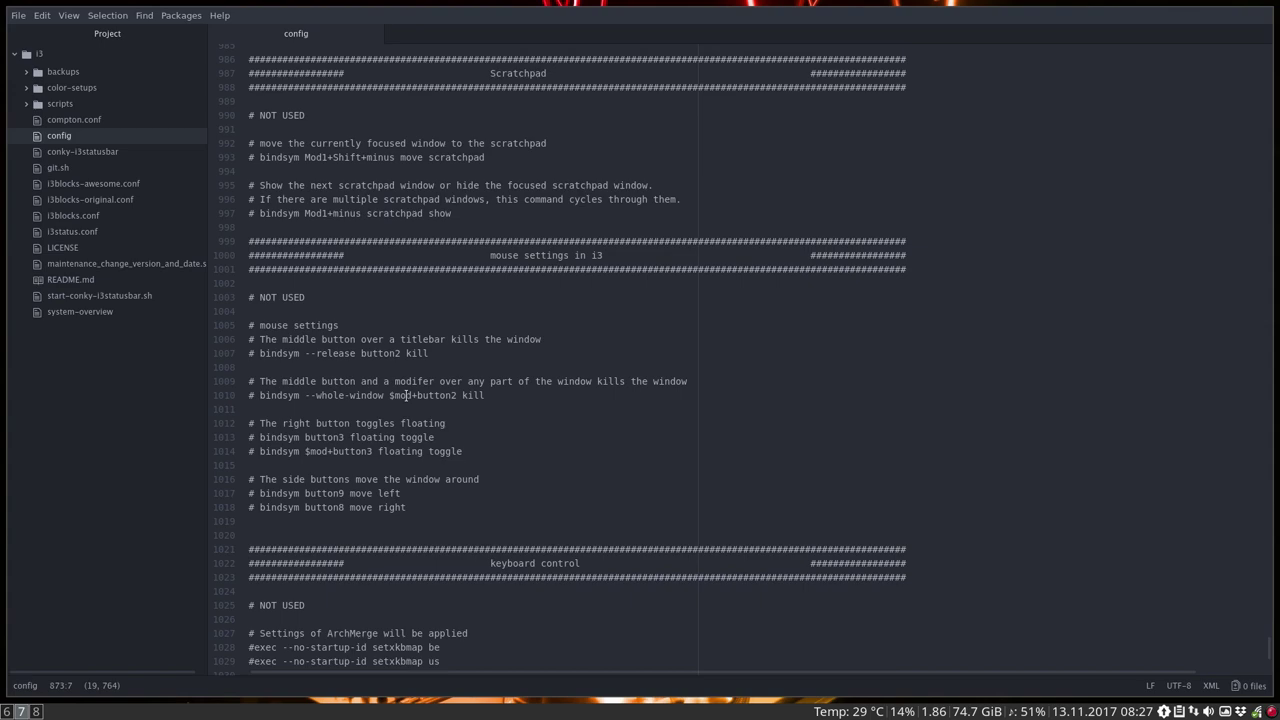
scroll(405, 395, "up", 7)
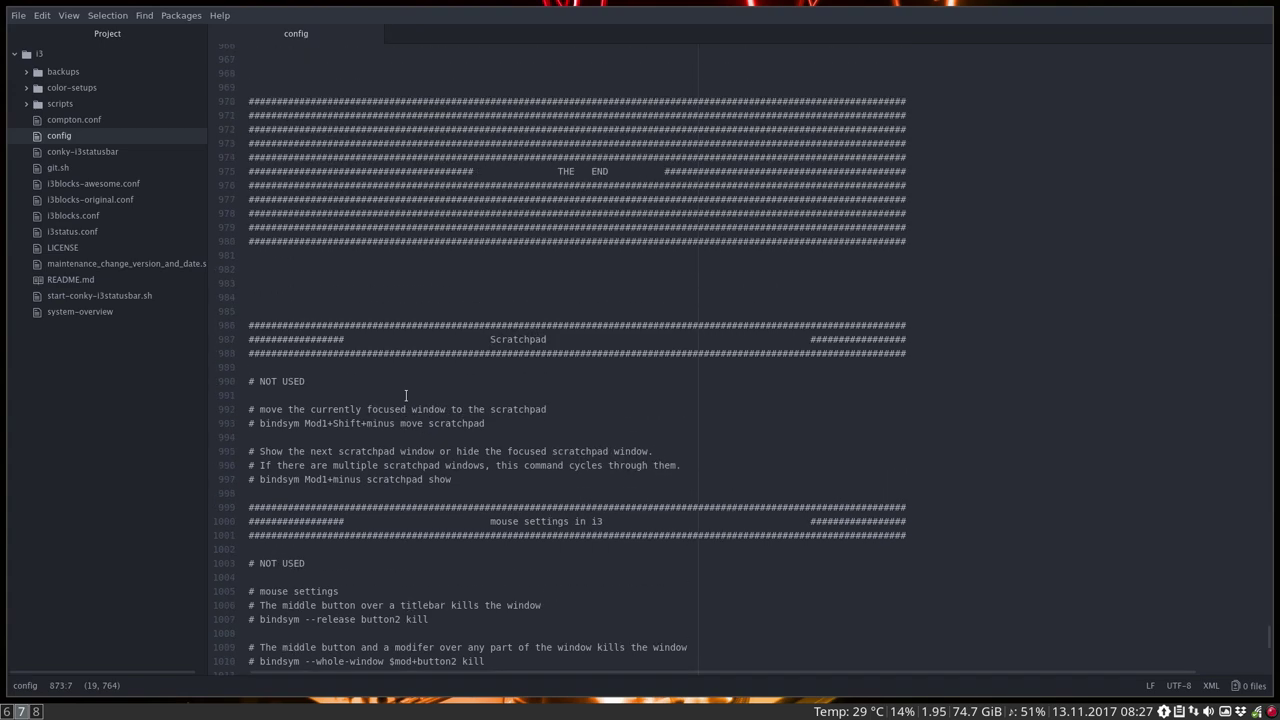
scroll(405, 395, "down", 11)
scroll(399, 392, "up", 15)
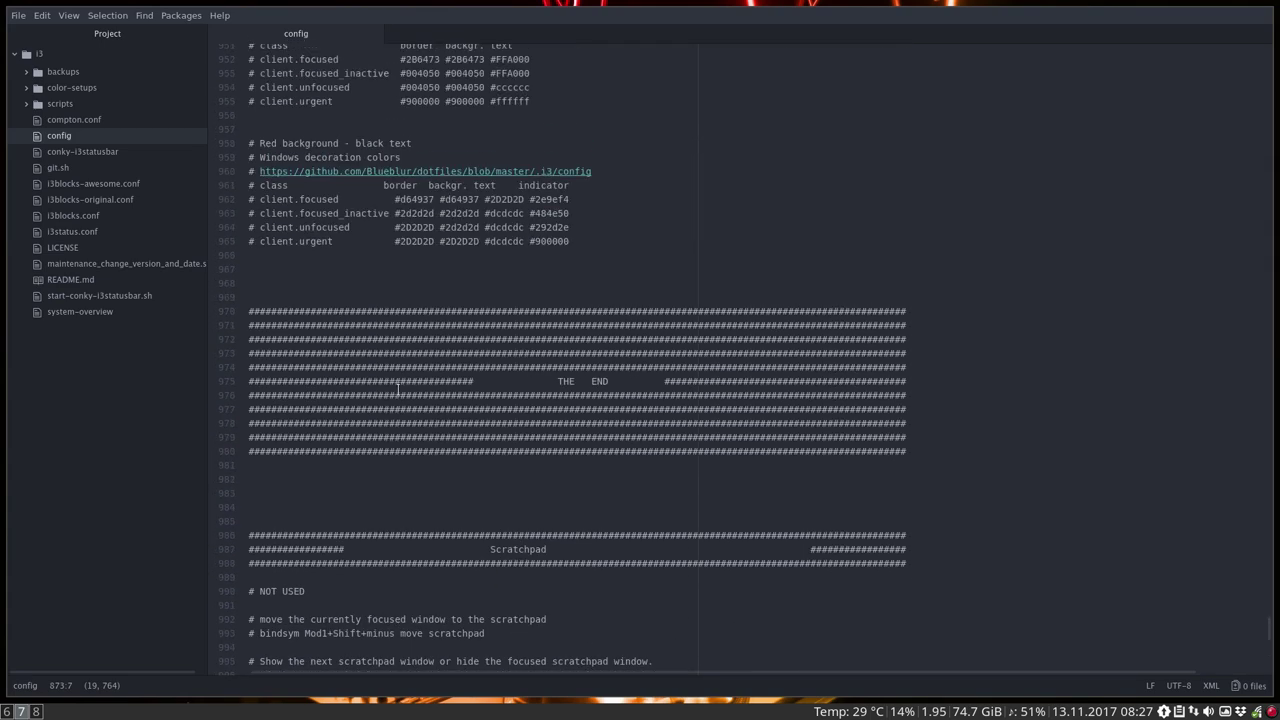
scroll(399, 390, "up", 16)
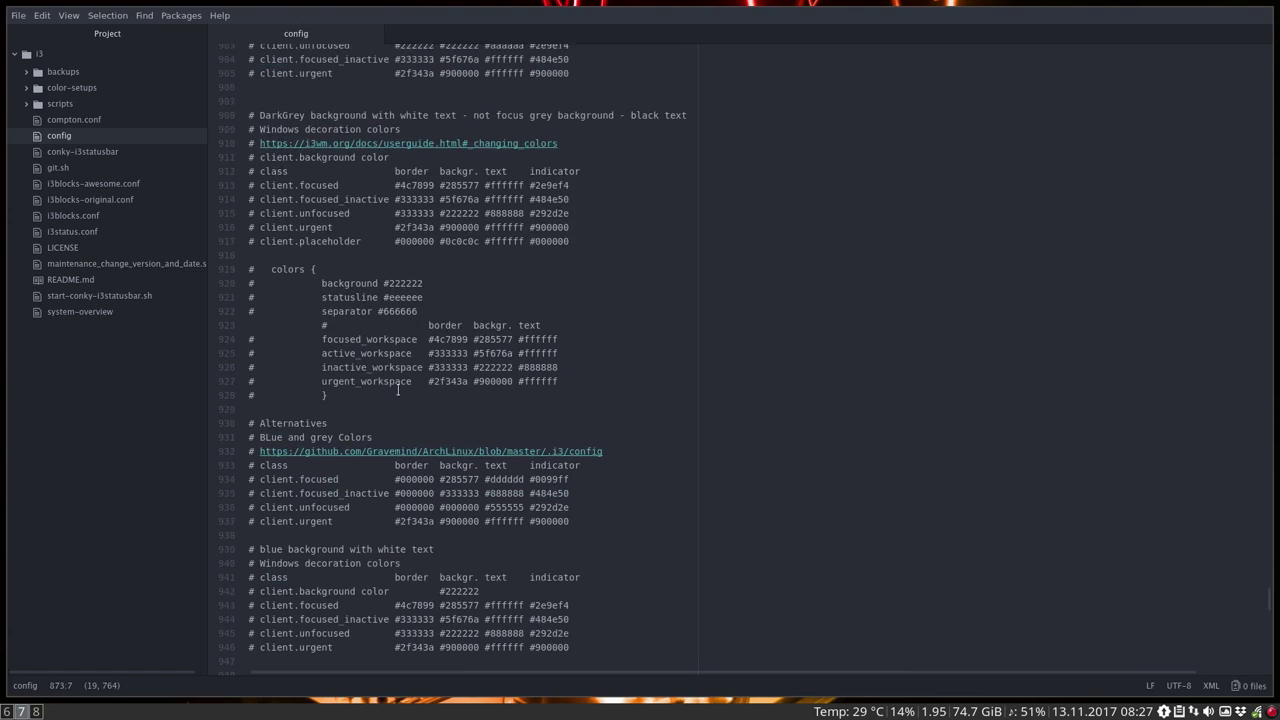
scroll(399, 390, "up", 3)
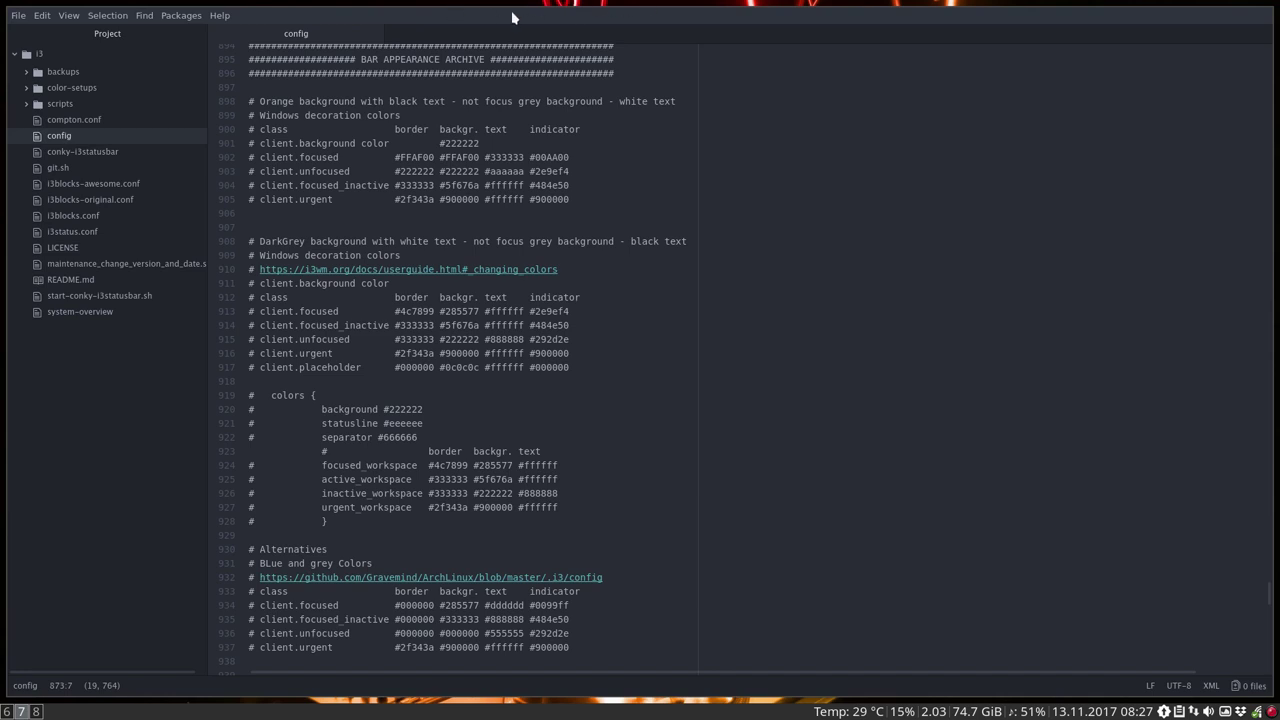
scroll(668, 257, "up", 1)
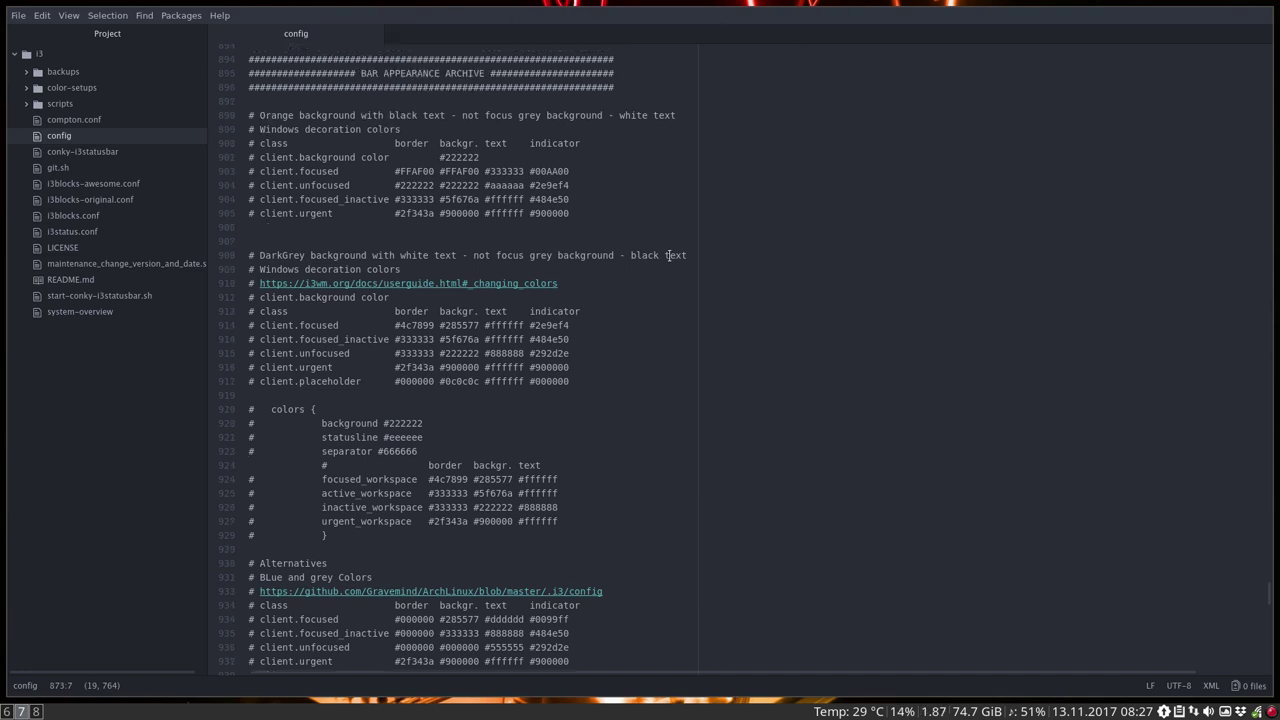